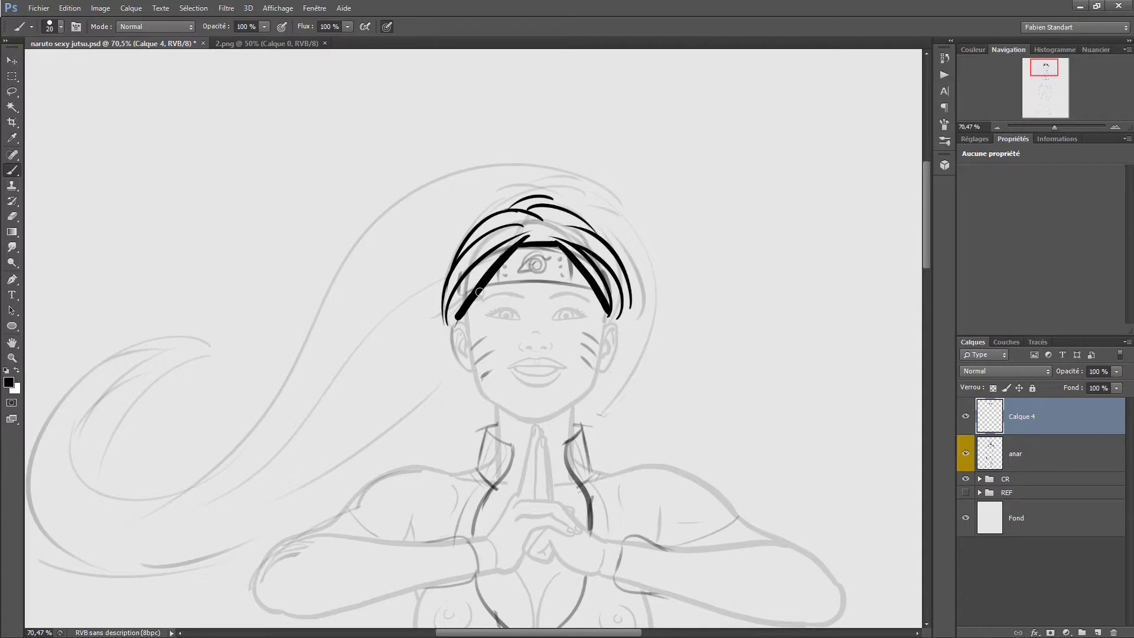
# - Ink the headband's metal plate with its rivets and the long flowing hair over the pencil sketch
pyautogui.scroll(4, 485, 260)
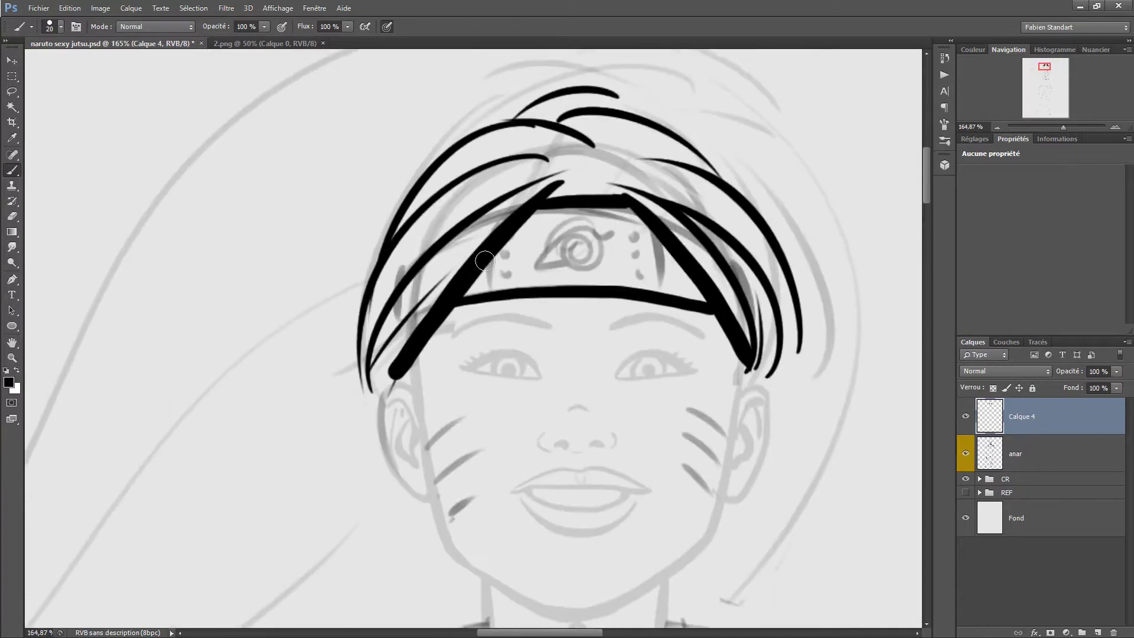
pyautogui.moveTo(538, 281); pyautogui.dragTo(522, 257)
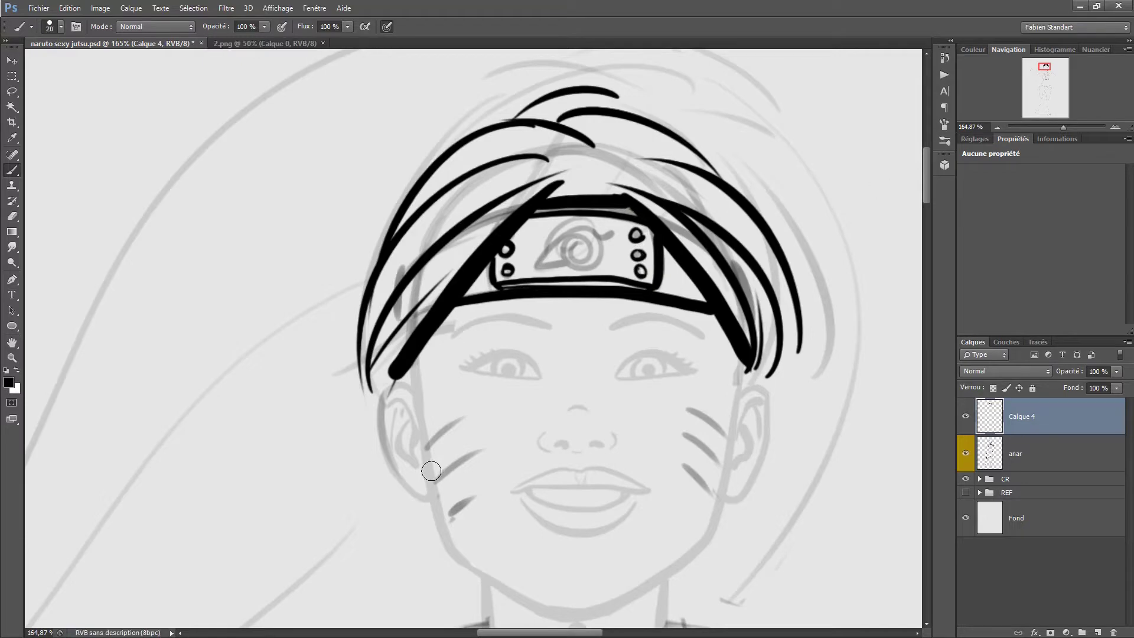
pyautogui.scroll(-4, 432, 471)
pyautogui.moveTo(713, 179)
pyautogui.mouseDown()
pyautogui.moveTo(414, 230)
pyautogui.moveTo(273, 392)
pyautogui.moveTo(285, 402)
pyautogui.moveTo(565, 267)
pyautogui.moveTo(185, 473)
pyautogui.mouseUp()
pyautogui.scroll(-2, 306, 336)
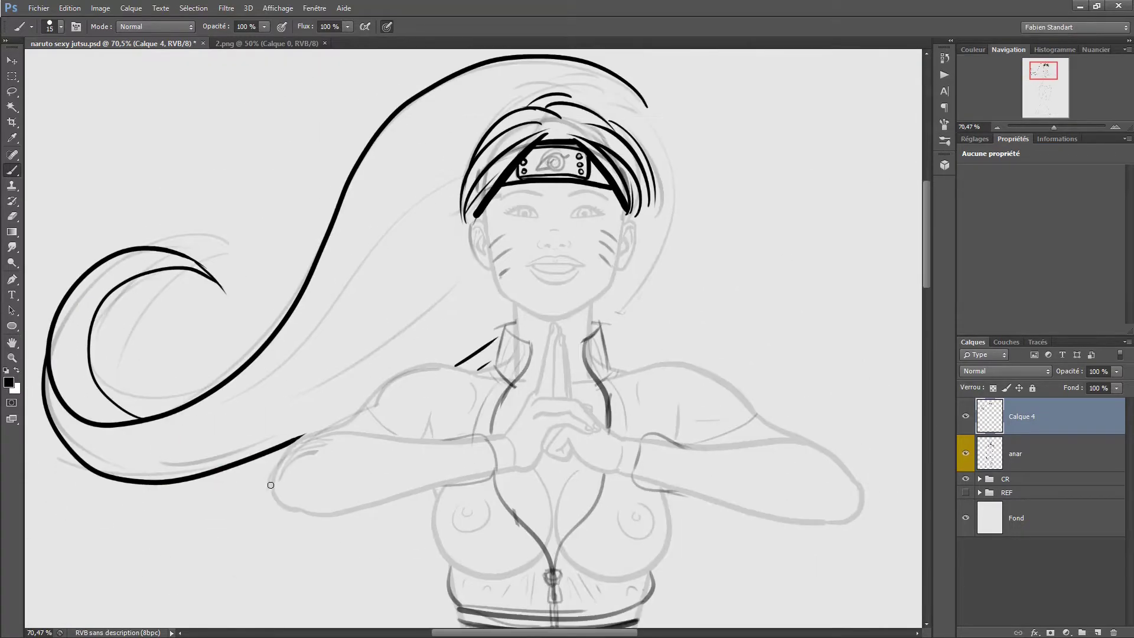
pyautogui.hotkey('ctrl', 'z')
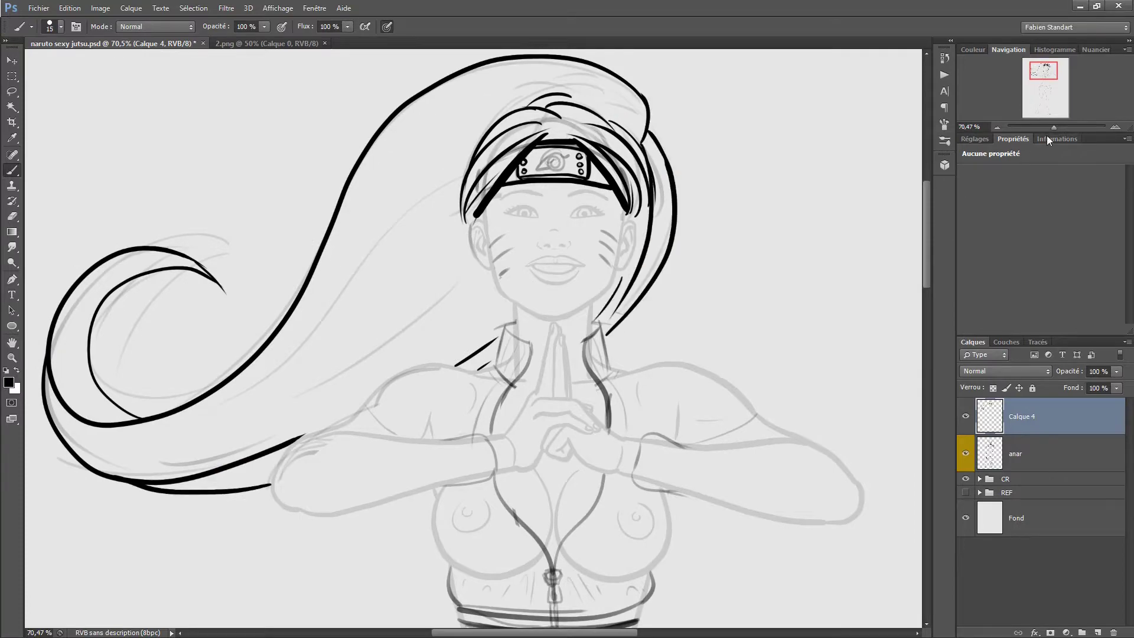
pyautogui.scroll(-3, 599, 208)
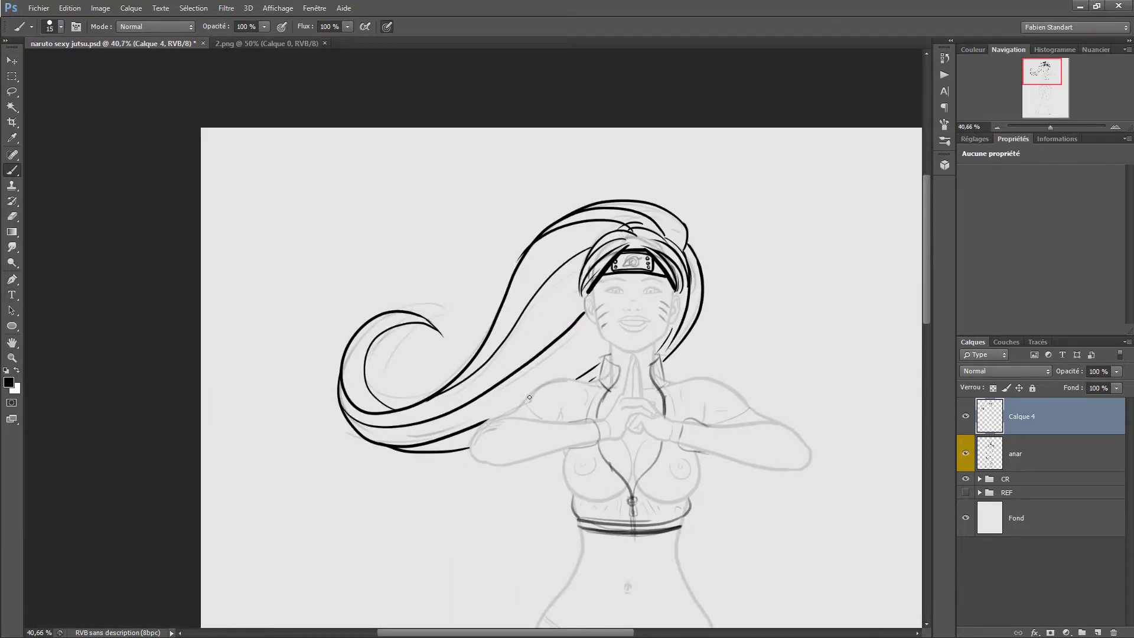
# - Ink both sides of the jacket's raised collar and the open front edges running down to the hands
pyautogui.scroll(4, 529, 397)
pyautogui.scroll(2, 674, 287)
pyautogui.moveTo(608, 282); pyautogui.dragTo(564, 222)
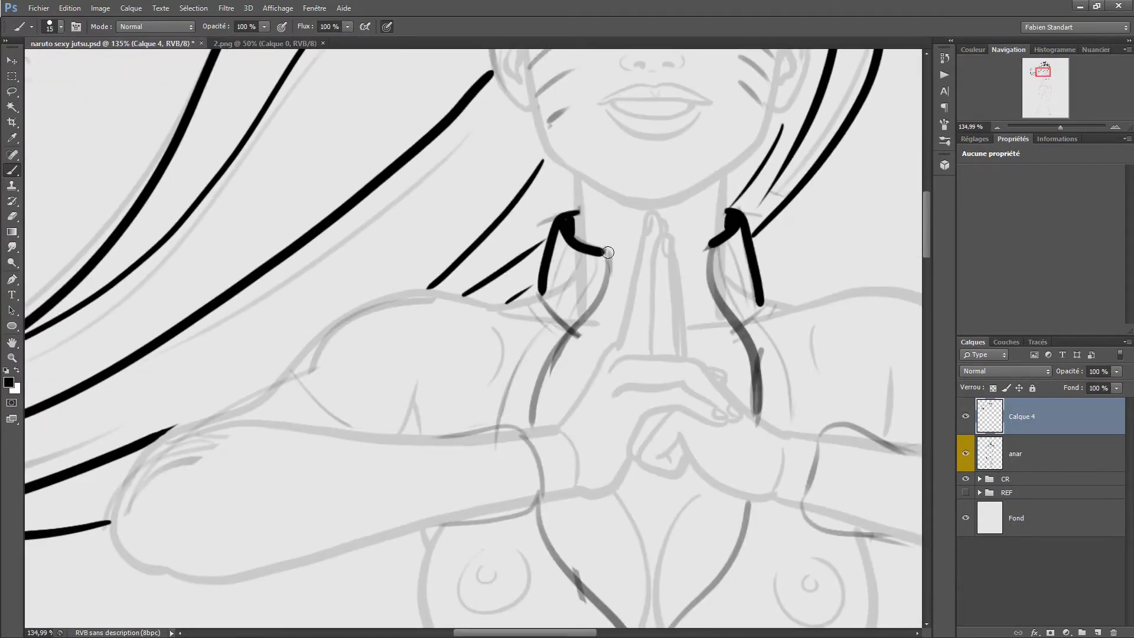
pyautogui.moveTo(608, 252); pyautogui.dragTo(532, 424)
pyautogui.moveTo(714, 247); pyautogui.dragTo(759, 413)
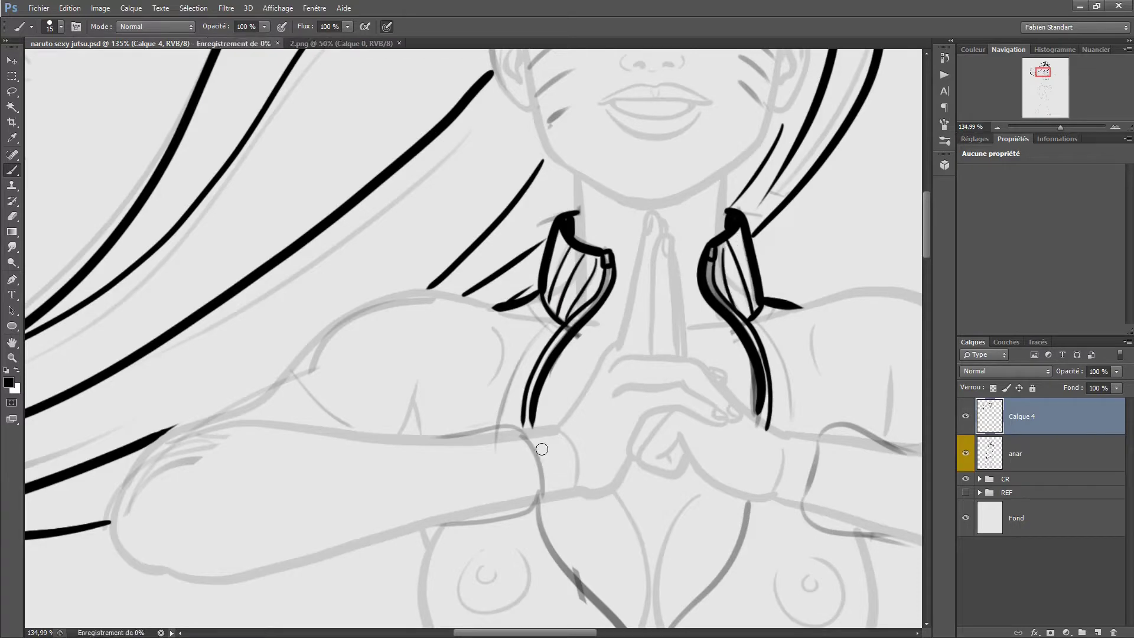
# - Ink the shoulder, forearm sleeve and cloth folds of the arm on the drawing's left side
pyautogui.moveTo(563, 240); pyautogui.dragTo(666, 151)
pyautogui.moveTo(643, 220)
pyautogui.mouseDown()
pyautogui.moveTo(564, 199)
pyautogui.moveTo(213, 429)
pyautogui.moveTo(646, 402)
pyautogui.mouseUp()
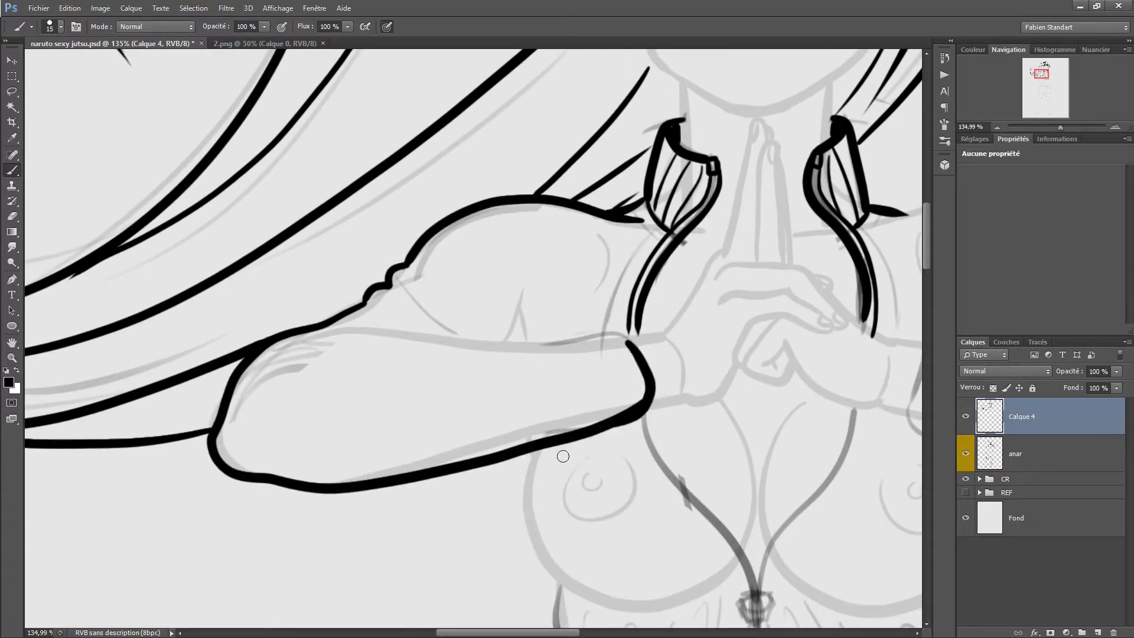
pyautogui.moveTo(629, 336); pyautogui.dragTo(319, 335)
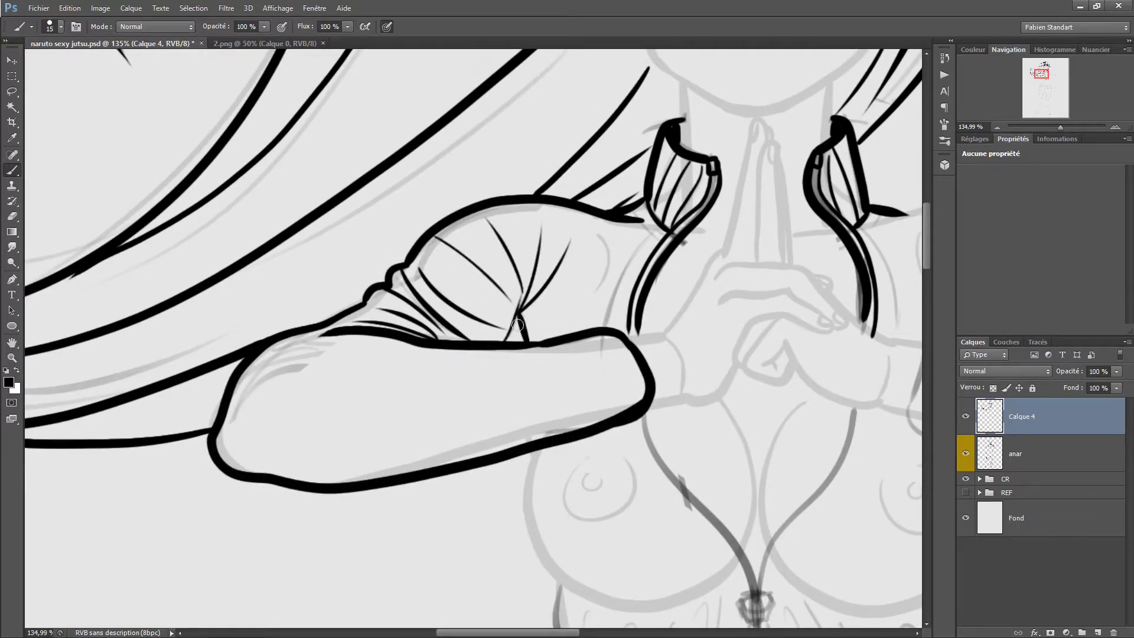
pyautogui.moveTo(488, 356); pyautogui.dragTo(325, 296)
# - Ink the shoulder outline and upper sleeve folds of the arm on the drawing's right side
pyautogui.moveTo(278, 198); pyautogui.dragTo(174, 233)
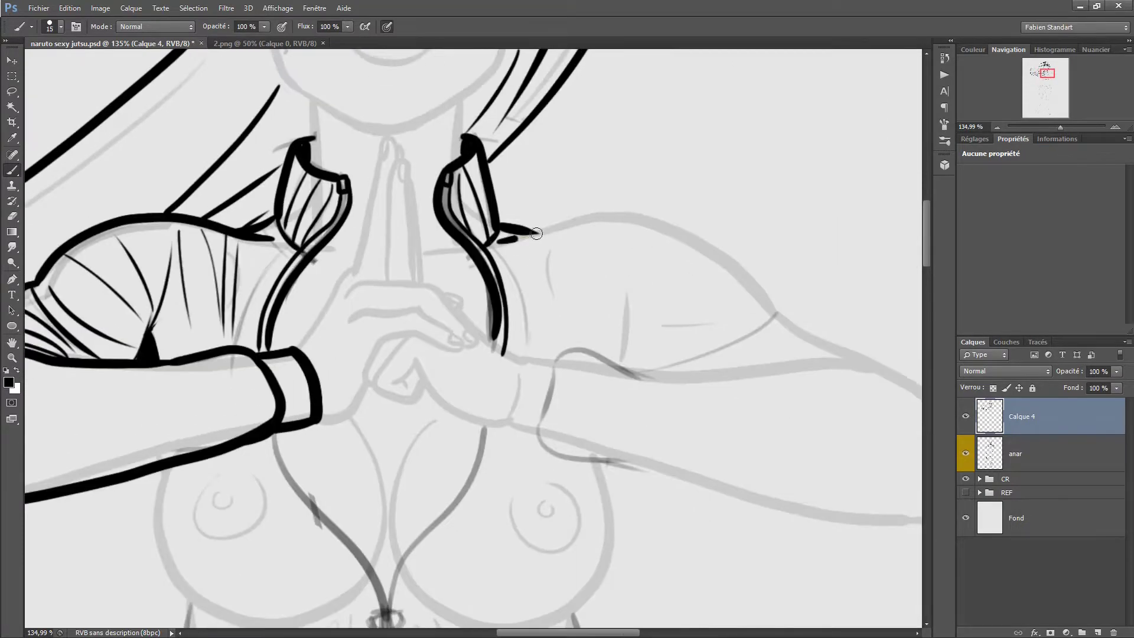
pyautogui.moveTo(499, 241); pyautogui.dragTo(812, 331)
pyautogui.moveTo(807, 334); pyautogui.dragTo(644, 373)
pyautogui.moveTo(721, 260); pyautogui.dragTo(632, 331)
pyautogui.moveTo(623, 265); pyautogui.dragTo(623, 367)
pyautogui.moveTo(727, 278); pyautogui.dragTo(629, 340)
pyautogui.moveTo(582, 235); pyautogui.dragTo(620, 363)
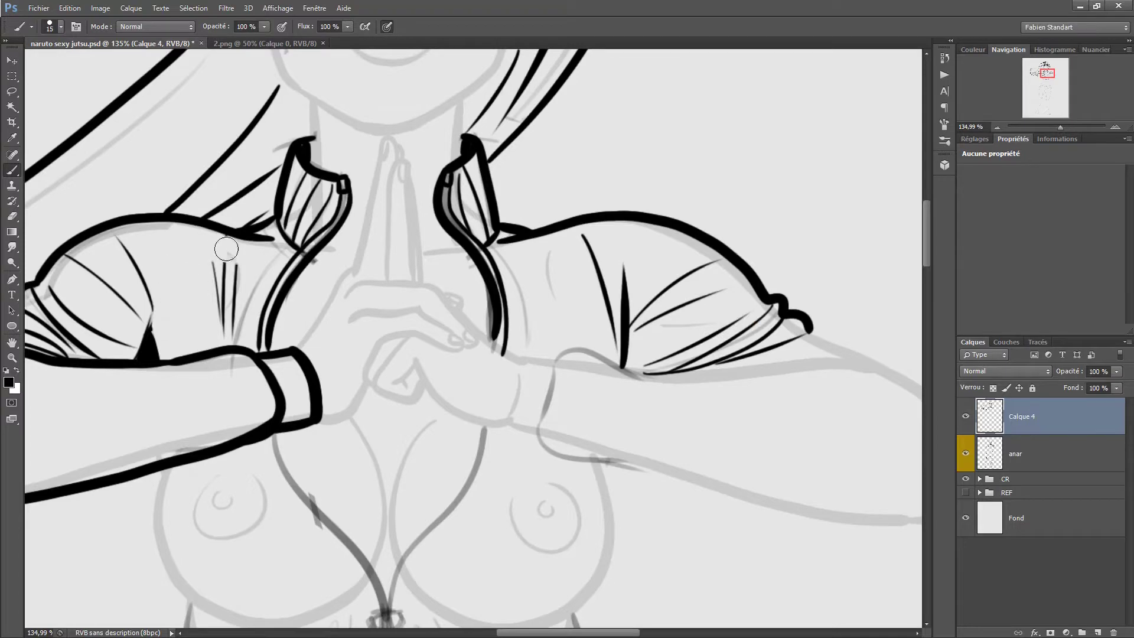
# - Ink the forearm sleeve and cuff of the arm on the drawing's right side
pyautogui.moveTo(556, 256); pyautogui.dragTo(387, 129)
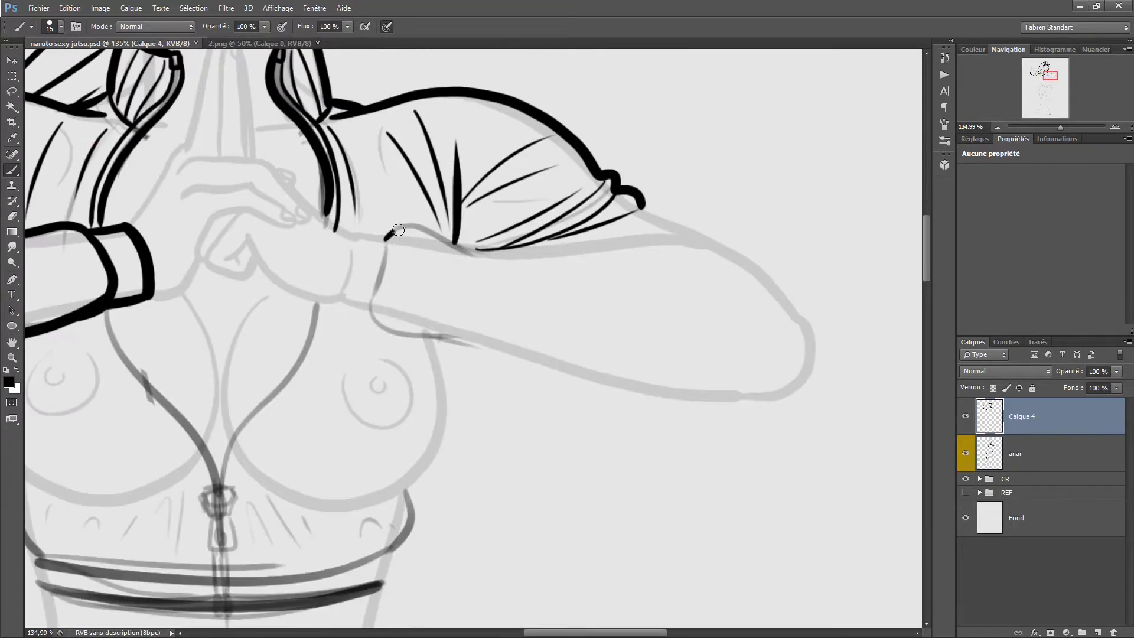
pyautogui.moveTo(387, 236)
pyautogui.mouseDown()
pyautogui.moveTo(633, 237)
pyautogui.moveTo(809, 319)
pyautogui.moveTo(369, 308)
pyautogui.moveTo(731, 394)
pyautogui.mouseUp()
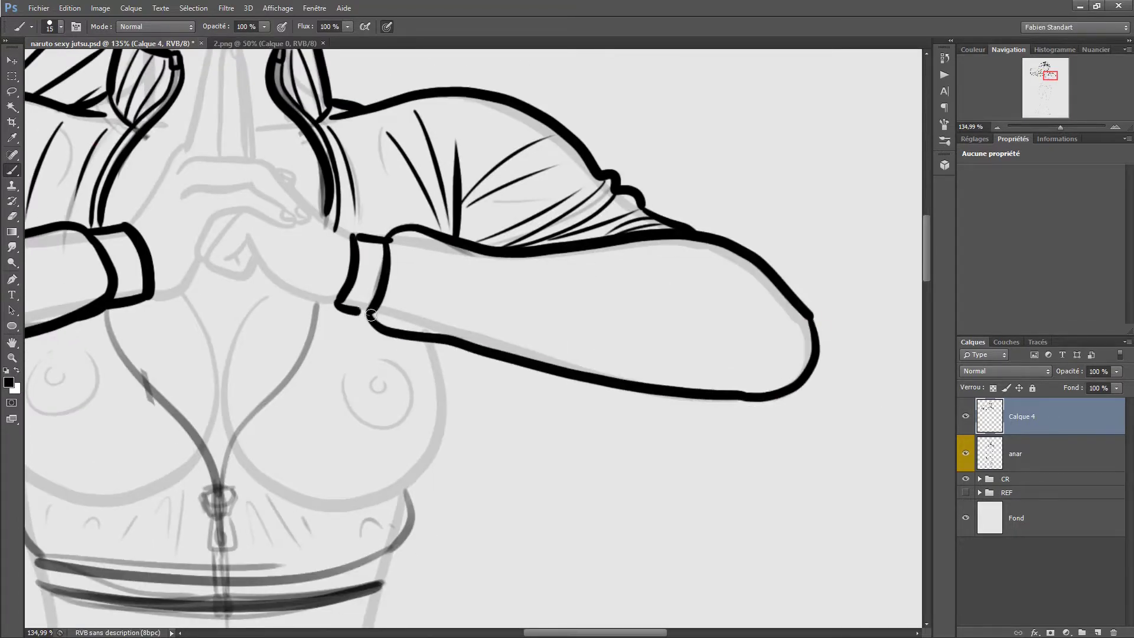
pyautogui.moveTo(353, 266); pyautogui.dragTo(572, 378)
# - Ink the jacket's V-shaped opening with double edges and the zipper track running down to the hem
pyautogui.scroll(3, 711, 384)
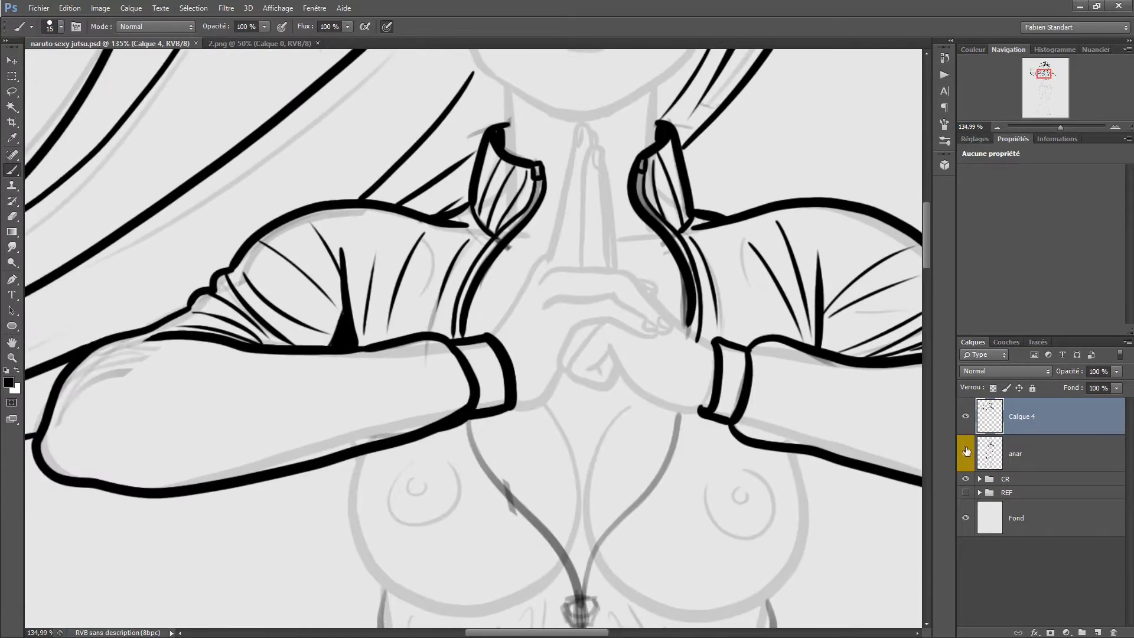
pyautogui.scroll(-1, 690, 403)
pyautogui.moveTo(672, 409); pyautogui.dragTo(618, 44)
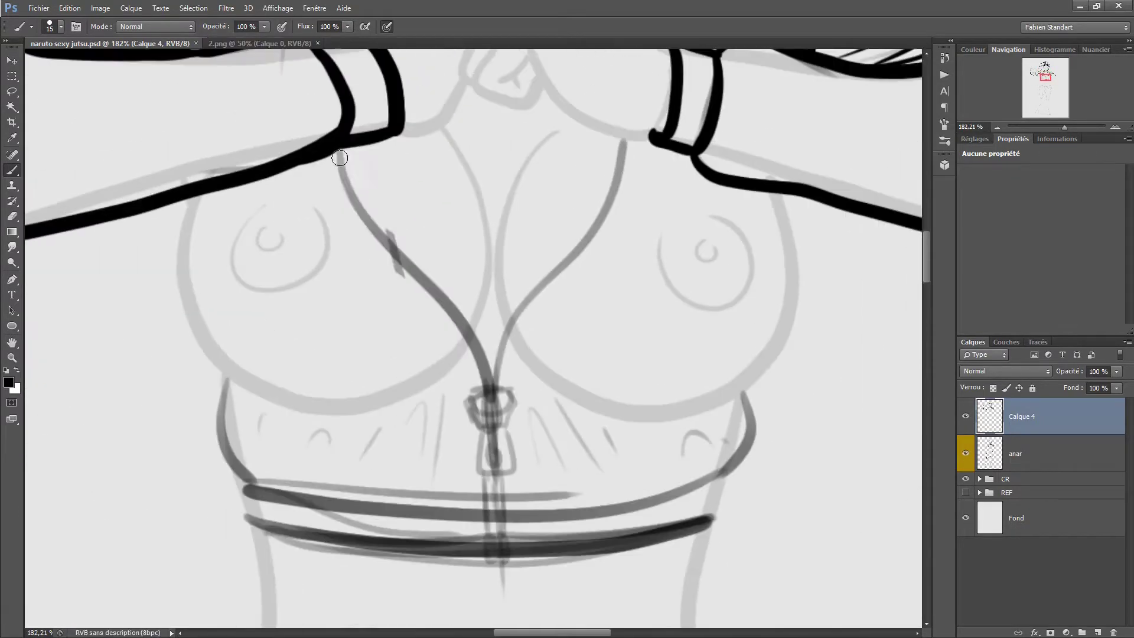
pyautogui.moveTo(332, 148); pyautogui.dragTo(470, 321)
pyautogui.moveTo(630, 136); pyautogui.dragTo(495, 351)
pyautogui.moveTo(325, 196); pyautogui.dragTo(481, 390)
pyautogui.moveTo(501, 477); pyautogui.dragTo(501, 535)
pyautogui.moveTo(516, 477)
pyautogui.mouseDown()
pyautogui.moveTo(518, 520)
pyautogui.moveTo(532, 353)
pyautogui.mouseUp()
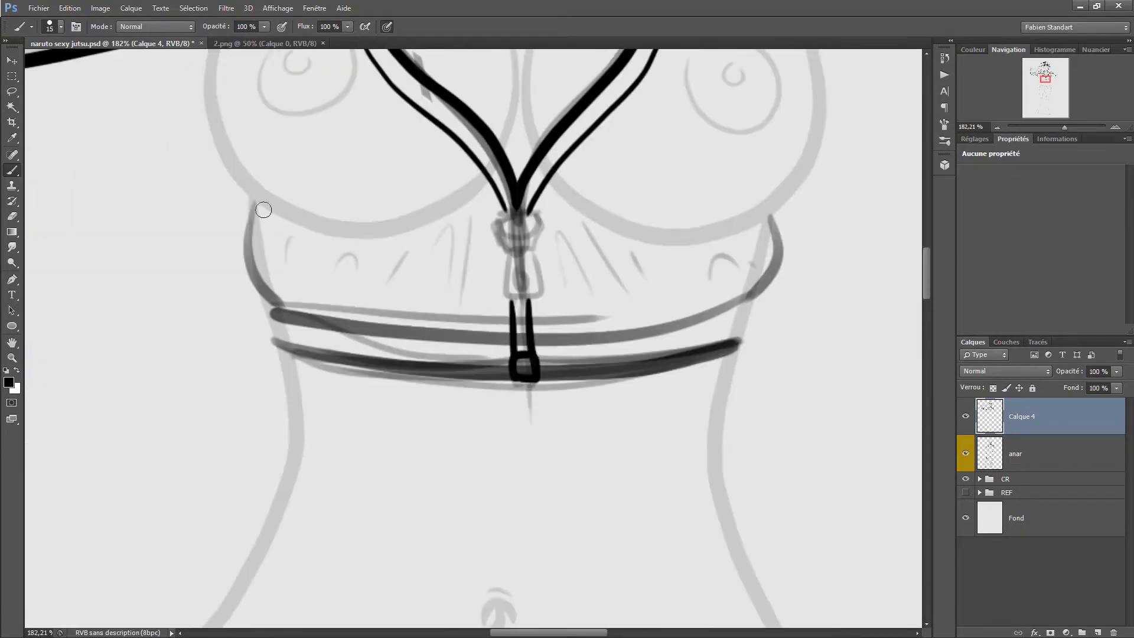
# - Ink the jacket's lower side edges and the band of its hem on both sides of the zipper
pyautogui.moveTo(260, 204); pyautogui.dragTo(273, 307)
pyautogui.moveTo(766, 220); pyautogui.dragTo(756, 302)
pyautogui.moveTo(278, 309); pyautogui.dragTo(511, 334)
pyautogui.moveTo(751, 302); pyautogui.dragTo(532, 334)
pyautogui.moveTo(271, 310)
pyautogui.mouseDown()
pyautogui.moveTo(354, 369)
pyautogui.moveTo(513, 387)
pyautogui.mouseUp()
pyautogui.moveTo(537, 387); pyautogui.dragTo(756, 305)
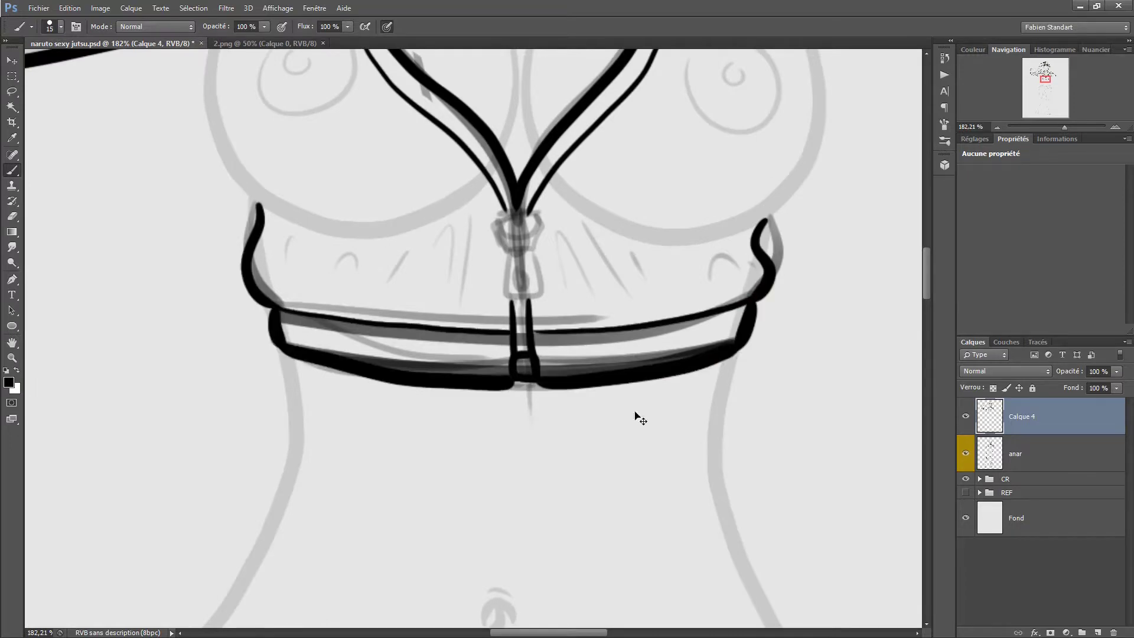
# - Ink the gathered folds and the zipper pull above the jacket's hem, and save the document
pyautogui.moveTo(397, 370)
pyautogui.mouseDown()
pyautogui.moveTo(402, 520)
pyautogui.moveTo(420, 467)
pyautogui.mouseUp()
pyautogui.moveTo(490, 331); pyautogui.dragTo(467, 396)
pyautogui.moveTo(597, 330)
pyautogui.mouseDown()
pyautogui.moveTo(626, 390)
pyautogui.moveTo(657, 395)
pyautogui.mouseUp()
pyautogui.moveTo(455, 343)
pyautogui.mouseDown()
pyautogui.moveTo(407, 387)
pyautogui.moveTo(437, 393)
pyautogui.mouseUp()
pyautogui.moveTo(609, 259)
pyautogui.mouseDown()
pyautogui.moveTo(601, 400)
pyautogui.moveTo(590, 300)
pyautogui.mouseUp()
pyautogui.hotkey('ctrl', 's')
pyautogui.moveTo(1044, 75); pyautogui.dragTo(1033, 72)
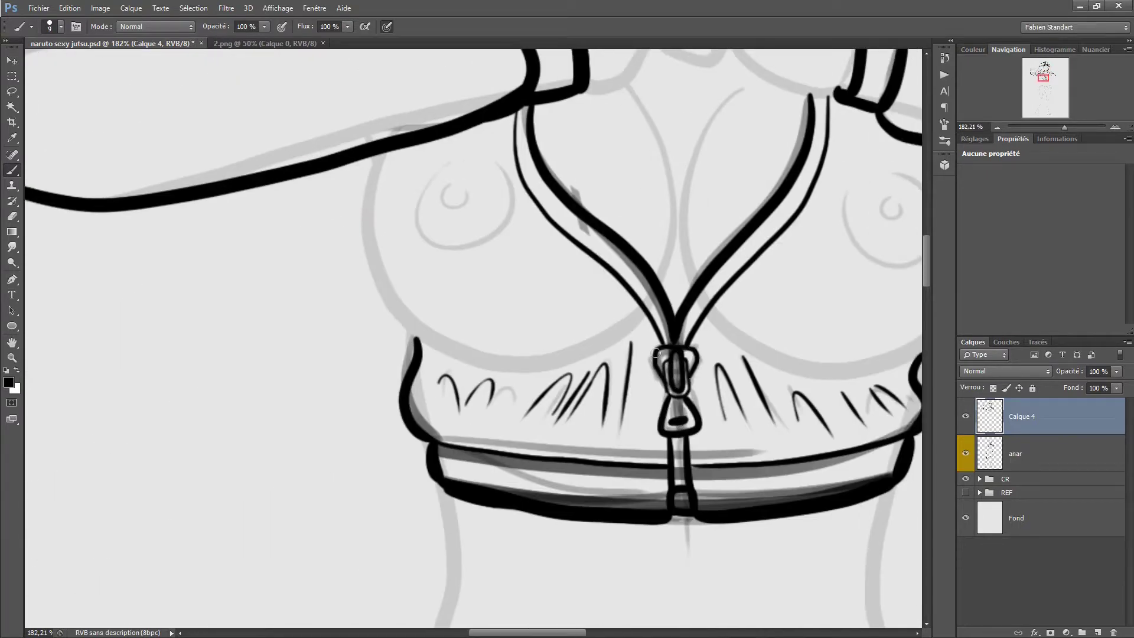
# - Hide the CR group and hatch the zipper teeth along the jacket's front edges up to the collar
pyautogui.click(965, 479)
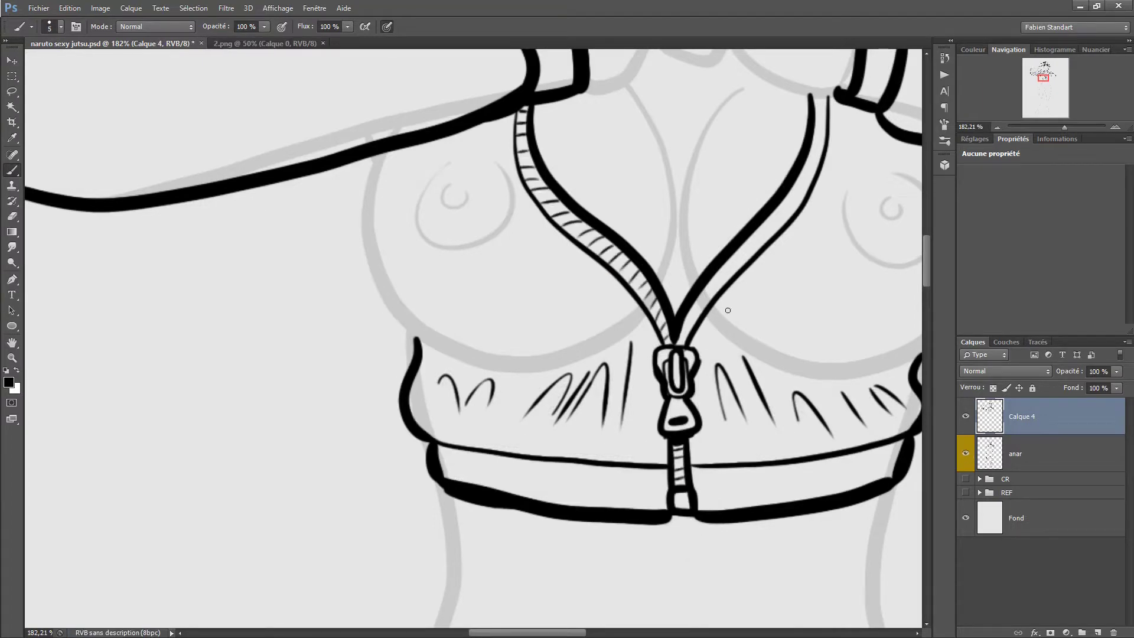
pyautogui.scroll(6, 794, 167)
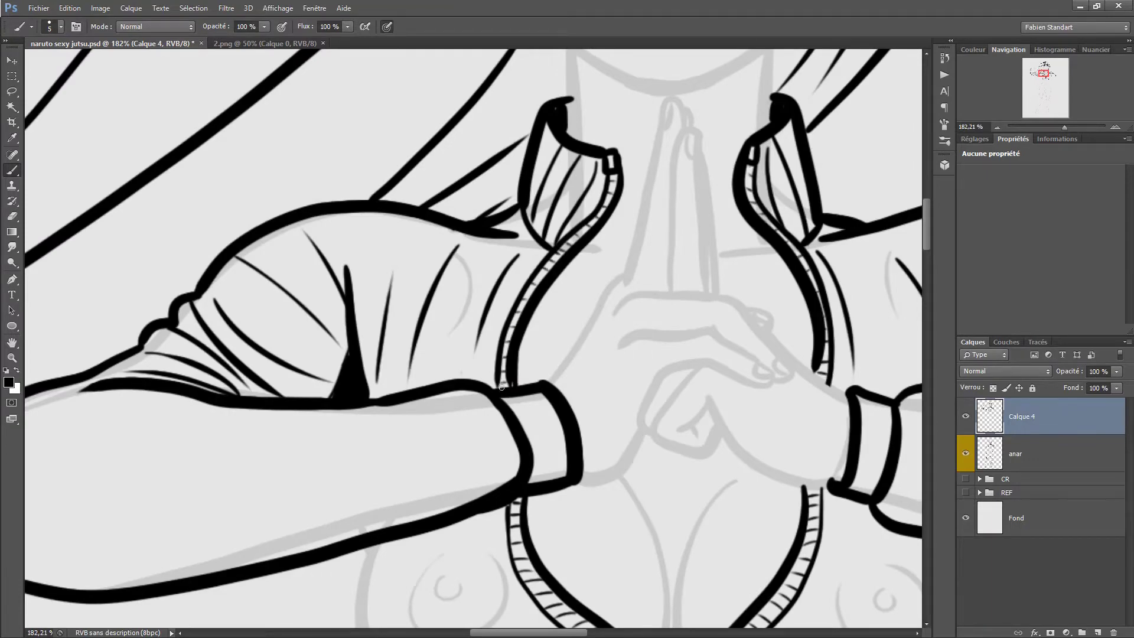
pyautogui.hotkey('ctrl', 'z')
# - Set the brush size to 10 and ink the round button with its buttonhole on the shorts' waistband
pyautogui.scroll(-5, 563, 276)
pyautogui.scroll(2, 563, 276)
pyautogui.press(']')
pyautogui.press(']')
pyautogui.press(']')
pyautogui.press(']')
pyautogui.press(']')
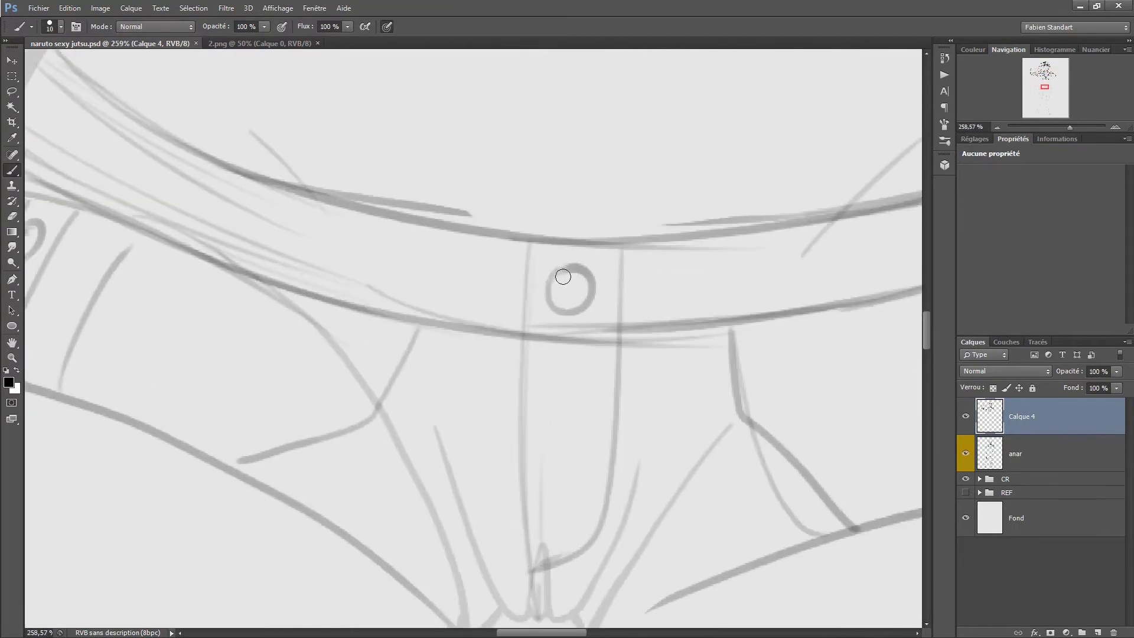
pyautogui.moveTo(563, 276)
pyautogui.mouseDown()
pyautogui.moveTo(570, 323)
pyautogui.moveTo(543, 285)
pyautogui.mouseUp()
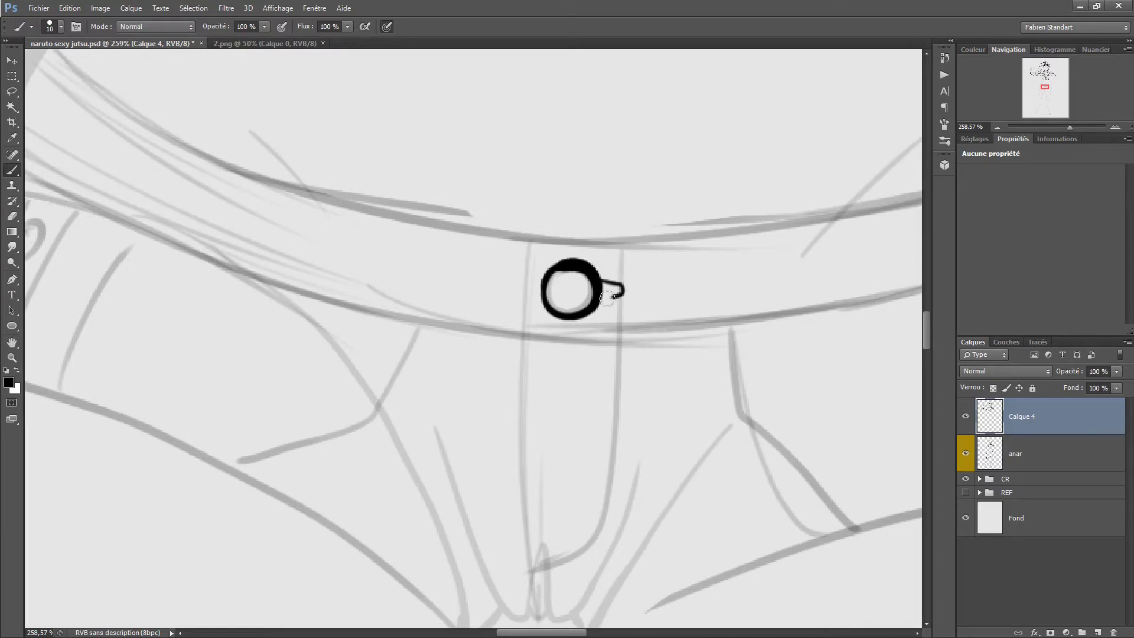
# - Ink the shorts' vertical fly line and the waistband's right half
pyautogui.scroll(-3, 607, 299)
pyautogui.moveTo(499, 121); pyautogui.dragTo(507, 513)
pyautogui.scroll(-2, 612, 147)
pyautogui.moveTo(427, 303)
pyautogui.mouseDown()
pyautogui.moveTo(823, 240)
pyautogui.moveTo(832, 294)
pyautogui.mouseUp()
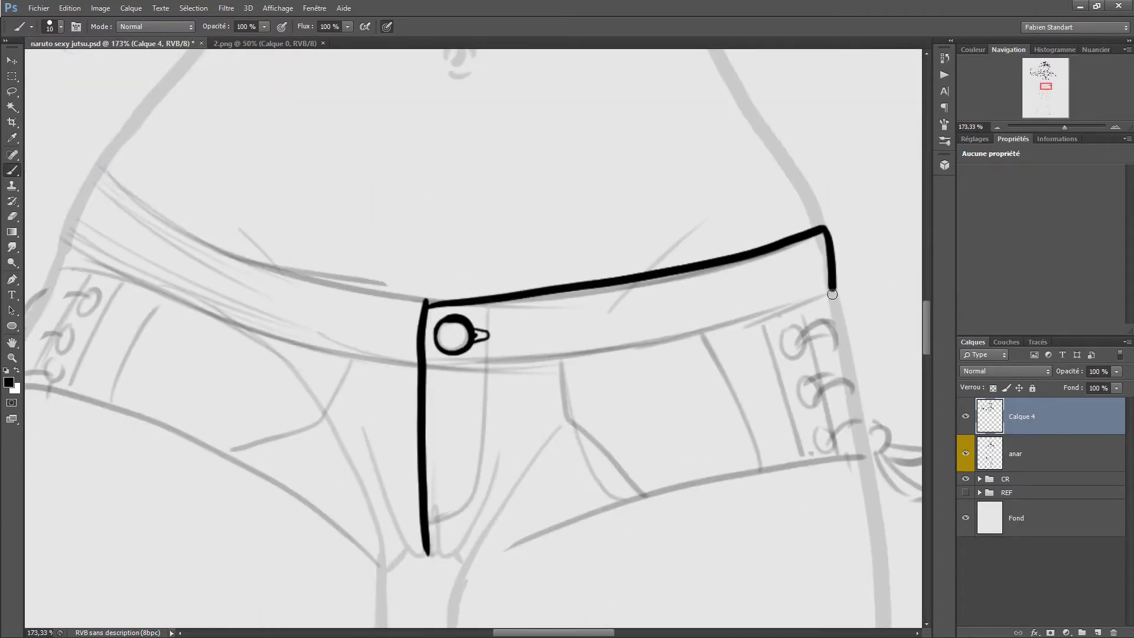
pyautogui.moveTo(426, 365); pyautogui.dragTo(830, 296)
# - Ink the upper and lower edges of the waistband's left half, redoing the strokes that miss
pyautogui.moveTo(440, 294); pyautogui.dragTo(550, 353)
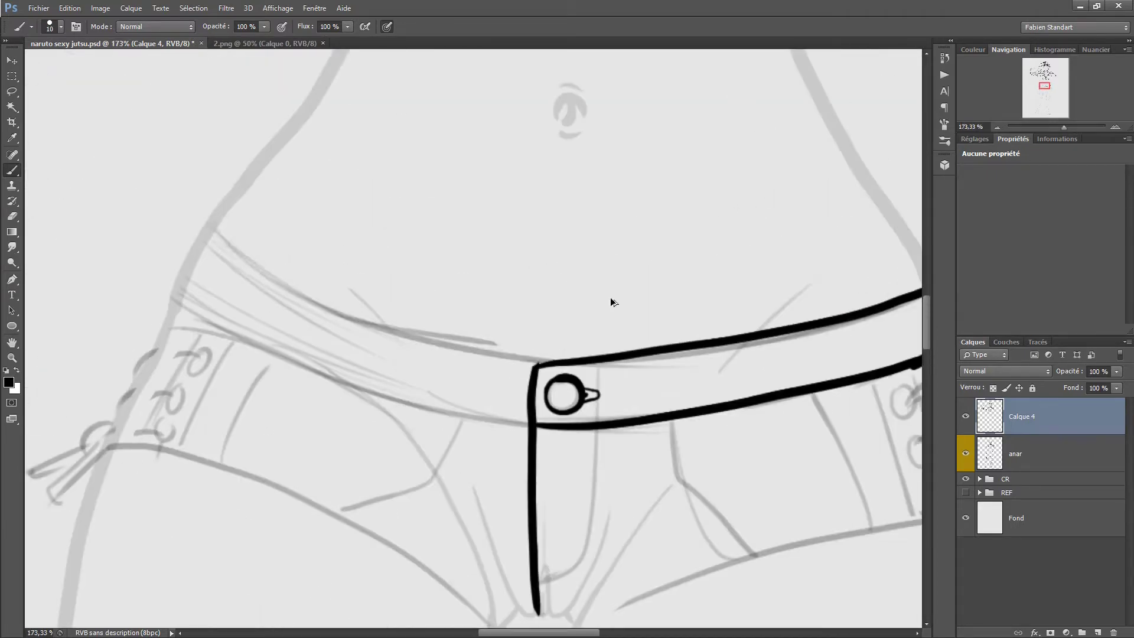
pyautogui.scroll(-2, 472, 348)
pyautogui.moveTo(279, 254); pyautogui.dragTo(525, 349)
pyautogui.hotkey('ctrl', 'z')
pyautogui.moveTo(282, 253)
pyautogui.mouseDown()
pyautogui.moveTo(544, 354)
pyautogui.moveTo(567, 353)
pyautogui.mouseUp()
pyautogui.hotkey('ctrl', 'z')
pyautogui.hotkey('ctrl', 'z')
pyautogui.moveTo(306, 345); pyautogui.dragTo(515, 405)
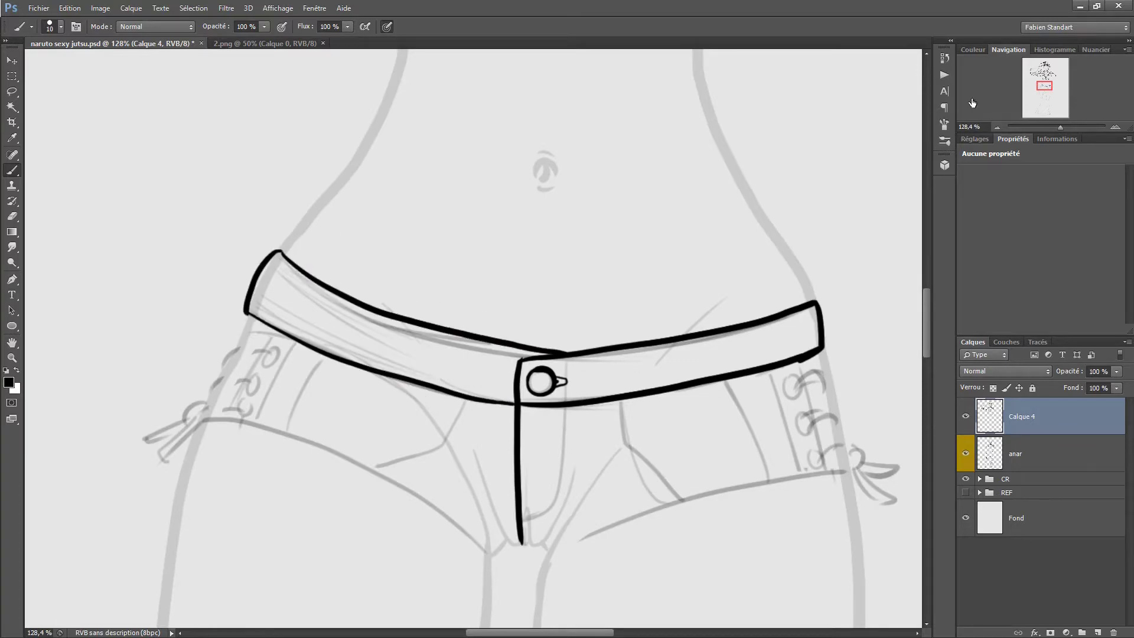
# - Ink the side edge, leg opening and long curved inner line of the shorts' left half
pyautogui.scroll(2, 297, 144)
pyautogui.moveTo(340, 177); pyautogui.dragTo(337, 309)
pyautogui.hotkey('ctrl', 'z')
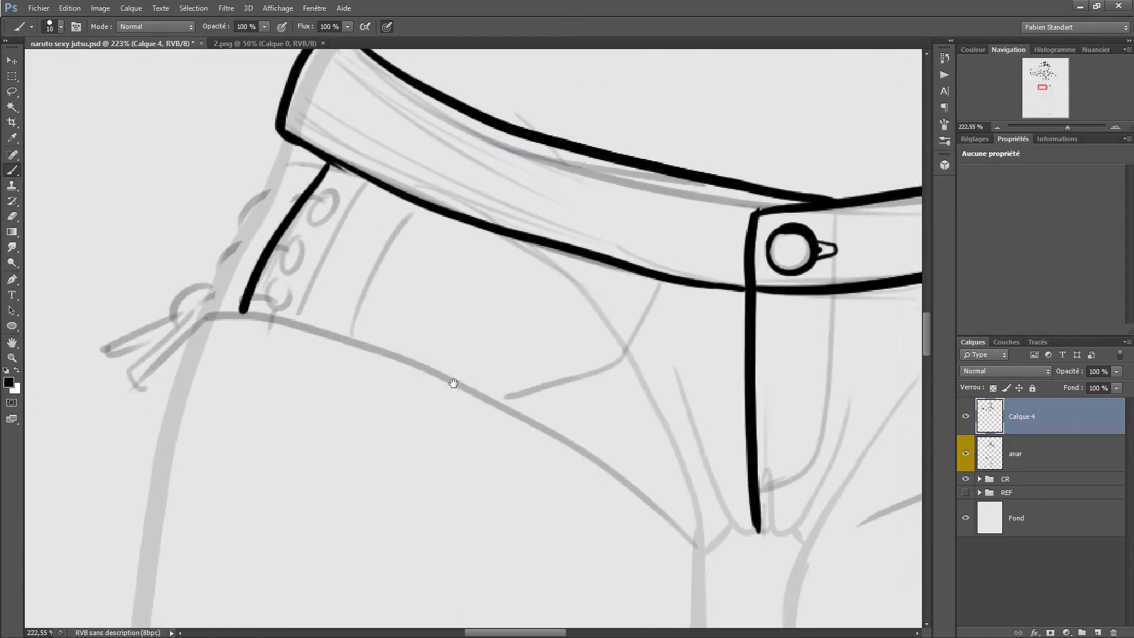
pyautogui.moveTo(473, 384); pyautogui.dragTo(328, 242)
pyautogui.moveTo(106, 180); pyautogui.dragTo(567, 426)
pyautogui.moveTo(414, 124); pyautogui.dragTo(572, 426)
pyautogui.hotkey('ctrl', 'z')
pyautogui.hotkey('ctrl', 'z')
pyautogui.scroll(1, 443, 321)
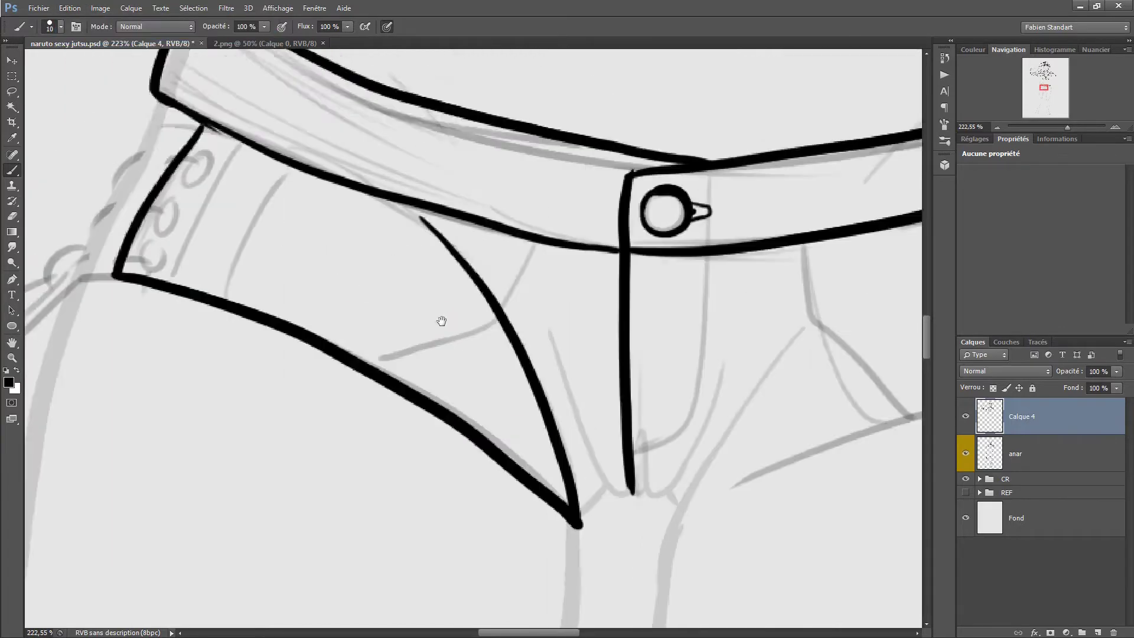
# - Ink the fly's curved double stitching and a belt loop on each side of the button
pyautogui.hscroll(3, 443, 322)
pyautogui.moveTo(549, 187); pyautogui.dragTo(540, 307)
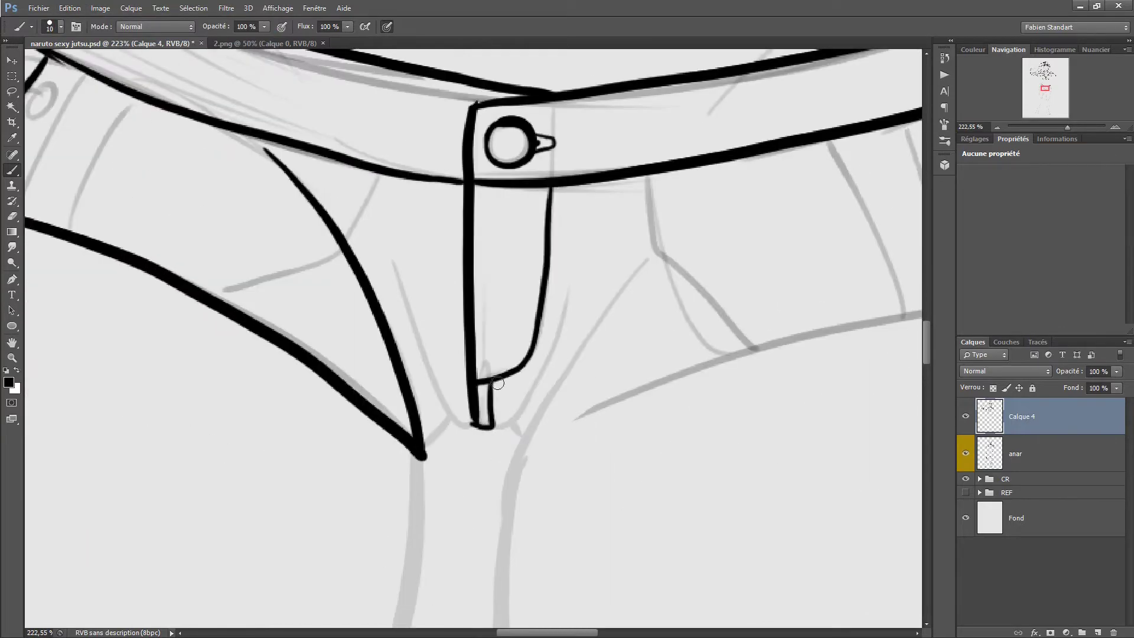
pyautogui.moveTo(533, 189); pyautogui.dragTo(476, 366)
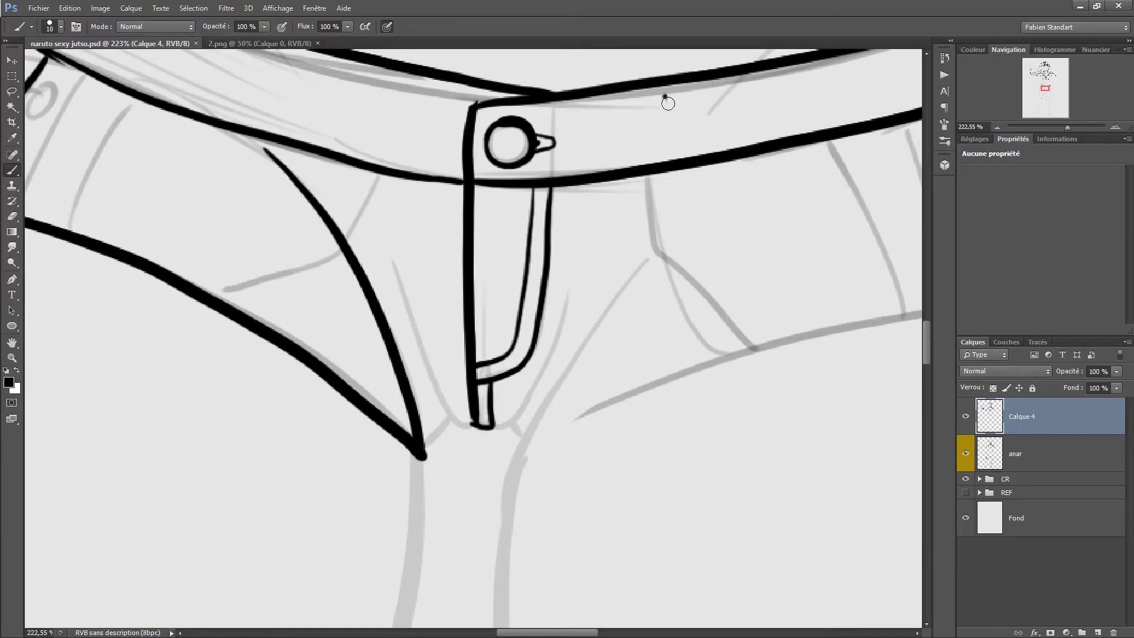
pyautogui.moveTo(430, 90); pyautogui.dragTo(428, 80)
pyautogui.moveTo(590, 101); pyautogui.dragTo(589, 99)
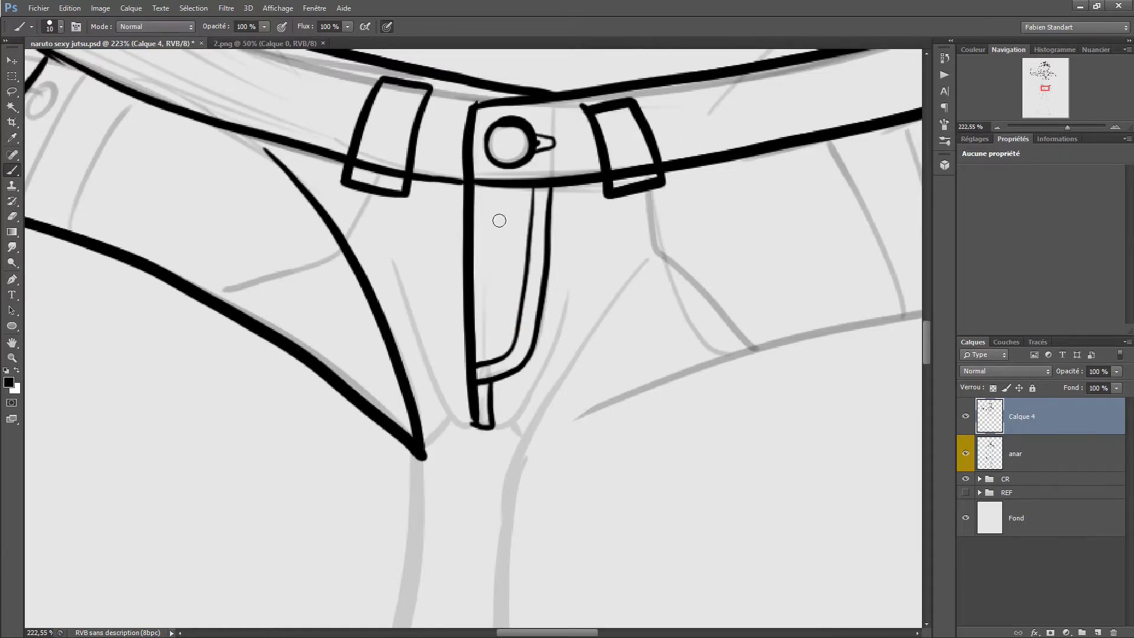
# - Ink the front pocket outline on the shorts' left half, undoing the first attempt
pyautogui.hscroll(-5, 443, 296)
pyautogui.scroll(2, 443, 295)
pyautogui.moveTo(644, 257); pyautogui.dragTo(491, 384)
pyautogui.moveTo(443, 198); pyautogui.dragTo(384, 352)
pyautogui.hotkey('ctrl', 'alt', 'z')
pyautogui.hotkey('ctrl', 'alt', 'z')
pyautogui.moveTo(638, 253); pyautogui.dragTo(408, 331)
pyautogui.moveTo(437, 199)
pyautogui.mouseDown()
pyautogui.moveTo(414, 248)
pyautogui.moveTo(490, 354)
pyautogui.mouseUp()
# - Ink the curved front pocket outline on the shorts' right half
pyautogui.scroll(-2, 490, 355)
pyautogui.hscroll(7, 490, 354)
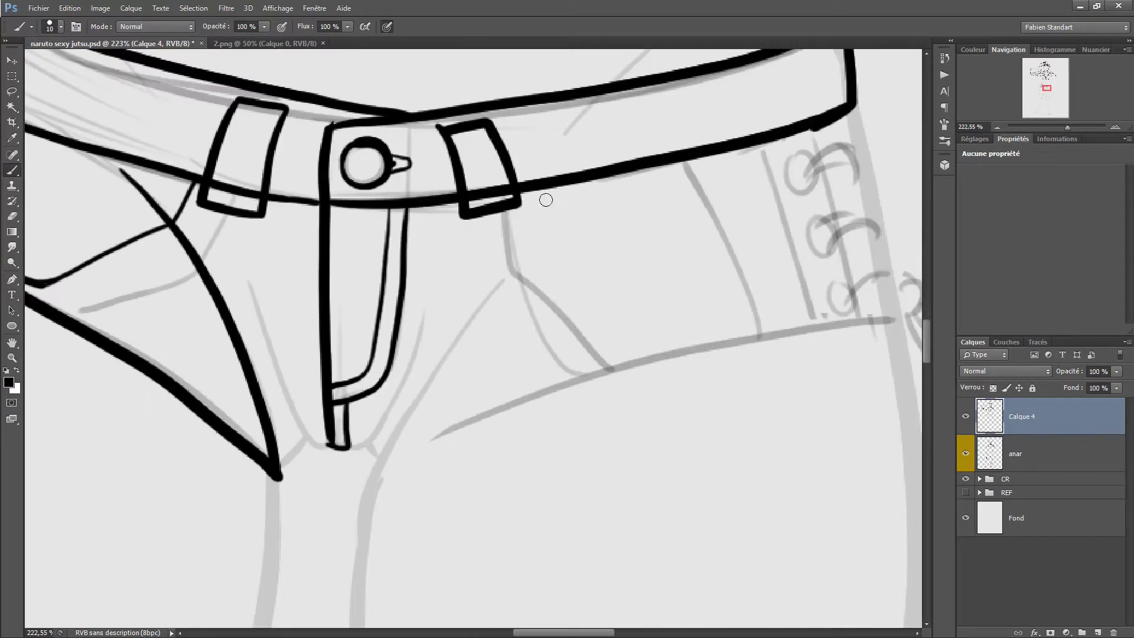
pyautogui.moveTo(524, 192); pyautogui.dragTo(723, 340)
# - Clear the waistband lines inside the belt loops and ink two side-panel seams beside the right pocket
pyautogui.hscroll(-5, 749, 345)
pyautogui.scroll(1, 749, 345)
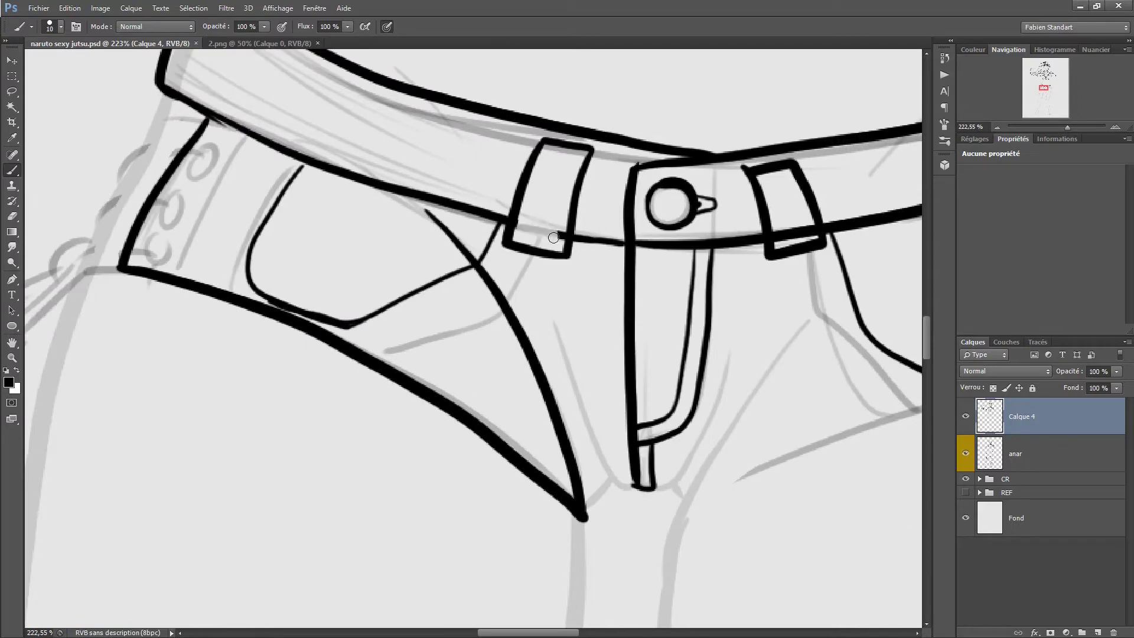
pyautogui.hscroll(7, 802, 255)
pyautogui.scroll(-1, 802, 255)
pyautogui.moveTo(688, 151); pyautogui.dragTo(736, 331)
pyautogui.moveTo(632, 165); pyautogui.dragTo(689, 342)
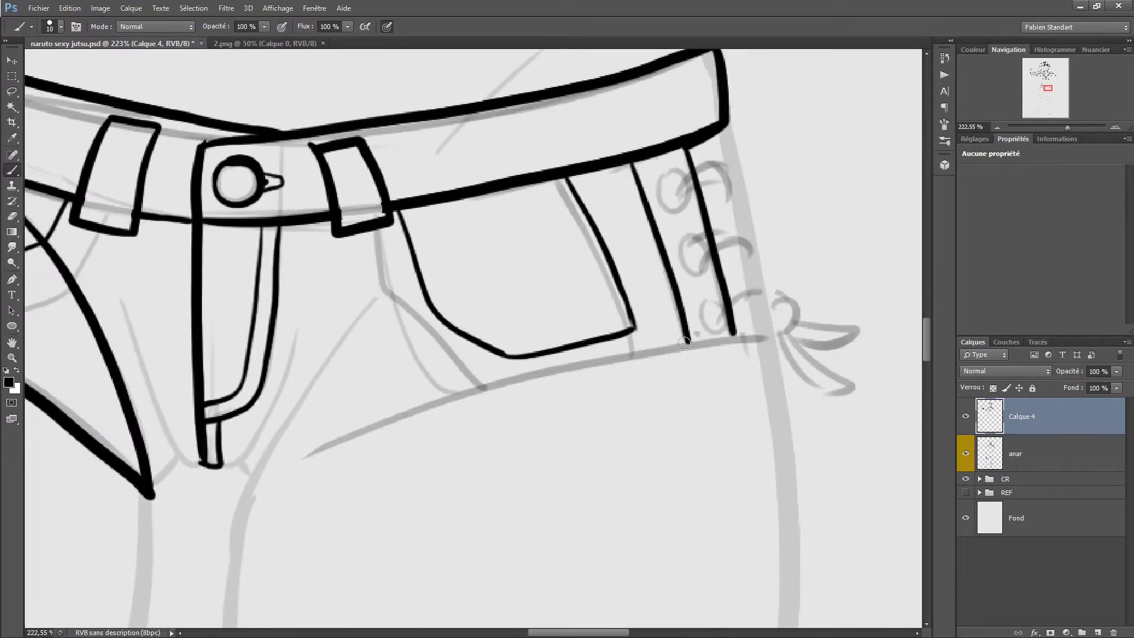
# - Ink the side-panel seam on the shorts' left half and the leg opening on the right half
pyautogui.hscroll(-2, 406, 291)
pyautogui.hotkey('ctrl', 'alt', 'z')
pyautogui.hotkey('ctrl', '-')
pyautogui.hotkey('ctrl', 'shift', 'z')
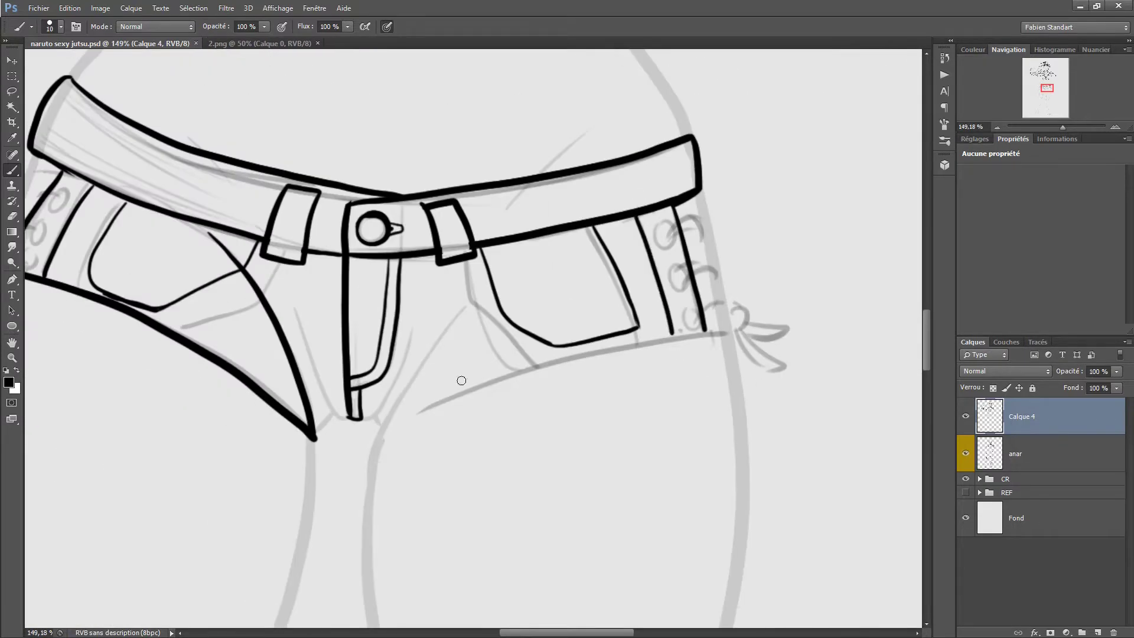
pyautogui.moveTo(481, 389); pyautogui.dragTo(709, 334)
pyautogui.hscroll(-7, 410, 307)
pyautogui.scroll(1, 409, 308)
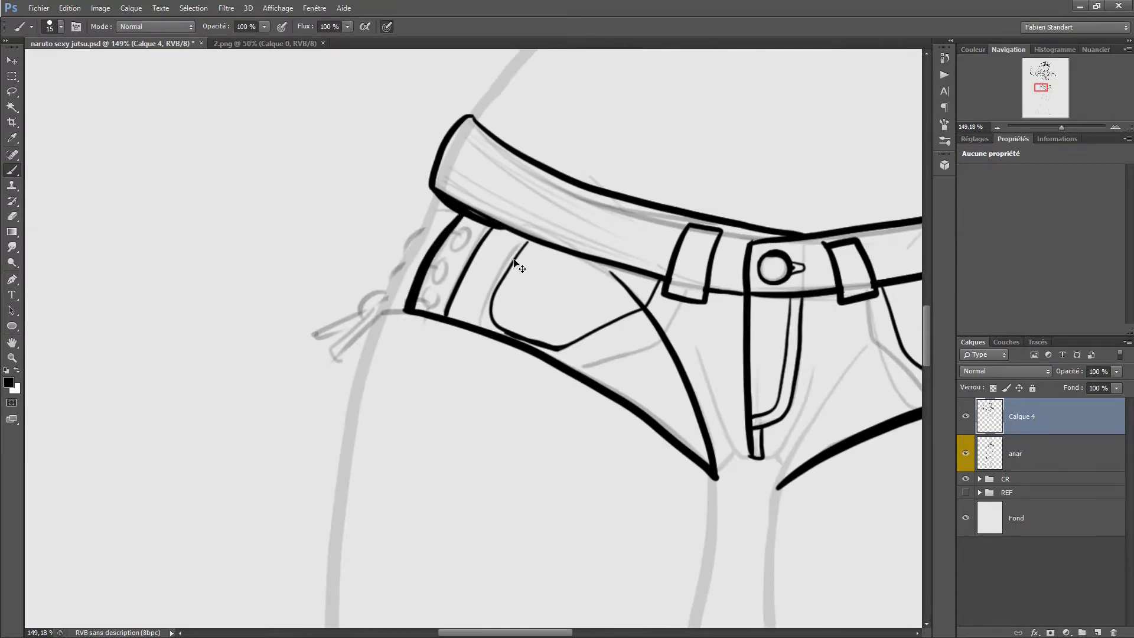
# - Add a new layer and ink three ringed lace eyelets on the side panel of the shorts' right half
pyautogui.hscroll(7, 520, 268)
pyautogui.scroll(-4, 449, 478)
pyautogui.scroll(2, 449, 479)
pyautogui.scroll(3, 831, 205)
pyautogui.hotkey('ctrl', 'shift', 'alt', 'n')
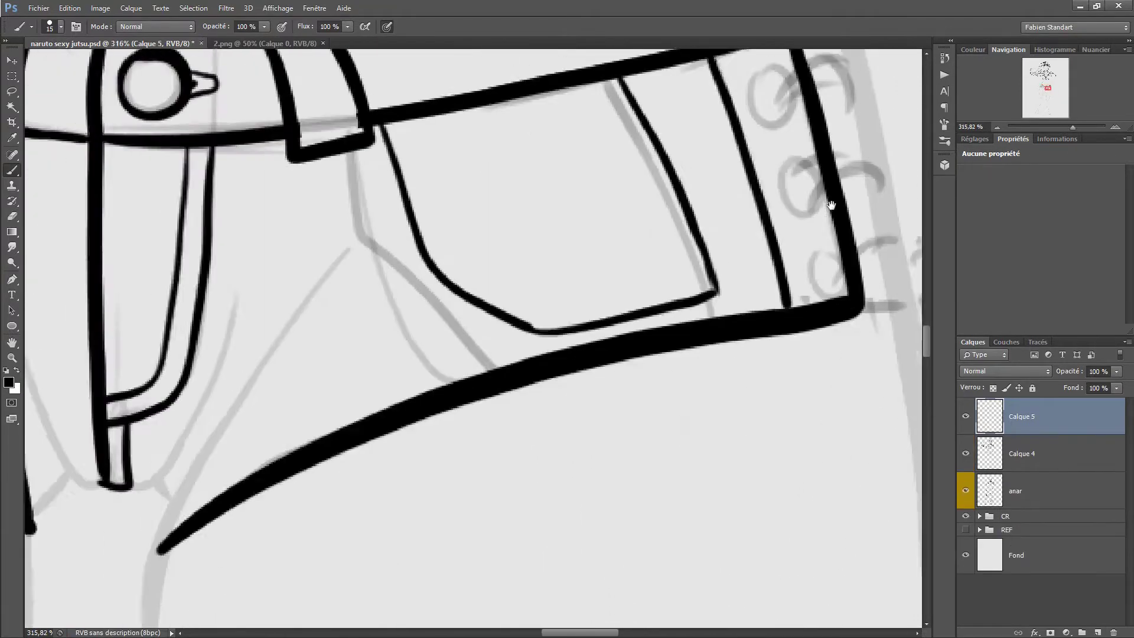
pyautogui.moveTo(831, 204); pyautogui.dragTo(684, 356)
pyautogui.moveTo(635, 202); pyautogui.dragTo(637, 228)
pyautogui.moveTo(656, 297); pyautogui.dragTo(654, 316)
pyautogui.moveTo(679, 382); pyautogui.dragTo(677, 385)
# - Ink three matching double-ringed lace eyelets on the side panel of the shorts' left half
pyautogui.hscroll(-10, 337, 351)
pyautogui.moveTo(544, 287); pyautogui.dragTo(540, 290)
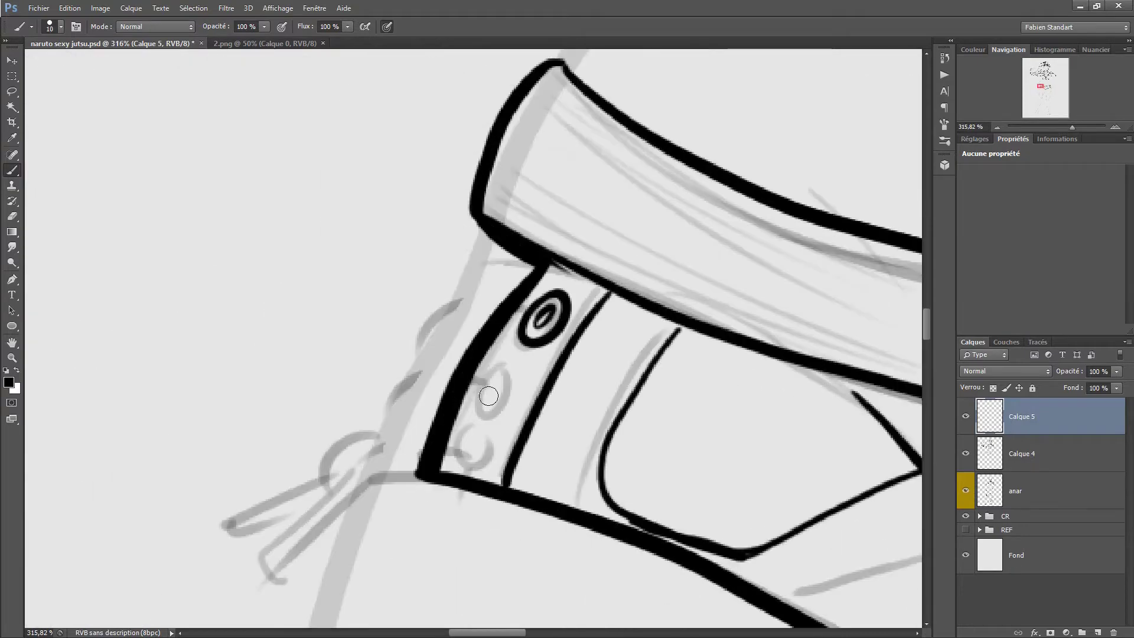
pyautogui.moveTo(488, 396); pyautogui.dragTo(486, 398)
pyautogui.moveTo(469, 449); pyautogui.dragTo(467, 451)
# - Merge the eyelet layer with Calque 4 and check the line art with the CR sketch group hidden
pyautogui.hscroll(10, 472, 336)
pyautogui.keyDown('shift'); pyautogui.click(1022, 453); pyautogui.keyUp('shift')
pyautogui.hotkey('ctrl', 'e')
pyautogui.click(966, 480)
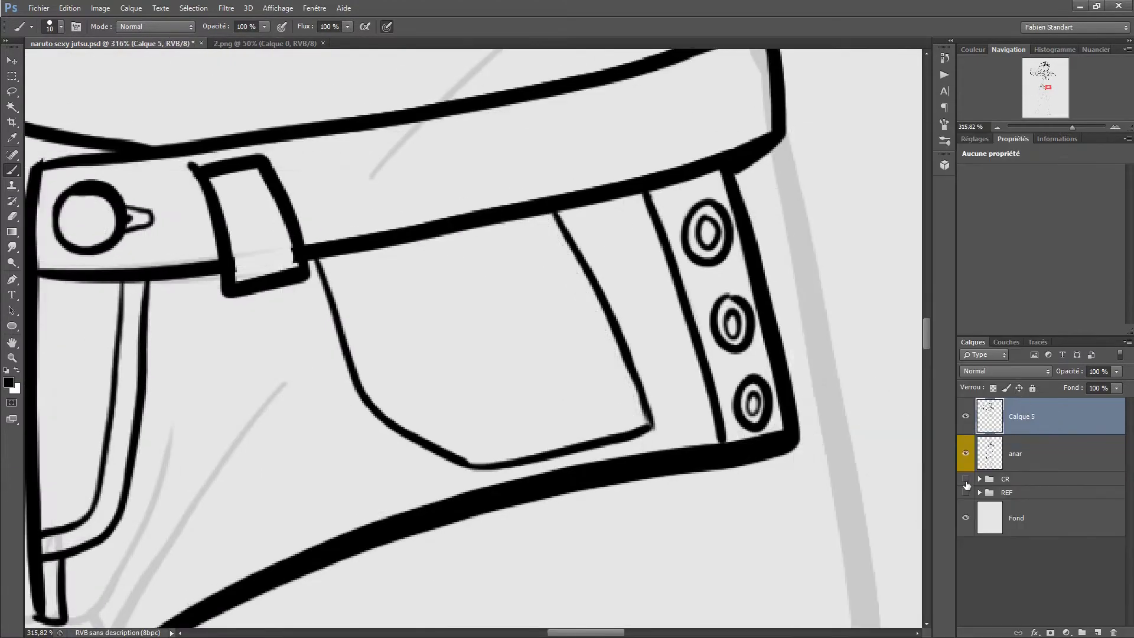
pyautogui.click(966, 485)
# - On a new layer, ink the laces looping out of the eyelets on the shorts' right side
pyautogui.hotkey('ctrl', 'shift', 'alt', 'n')
pyautogui.moveTo(747, 219); pyautogui.dragTo(821, 240)
pyautogui.moveTo(715, 216); pyautogui.dragTo(712, 231)
pyautogui.moveTo(768, 308); pyautogui.dragTo(839, 326)
pyautogui.moveTo(740, 313); pyautogui.dragTo(736, 333)
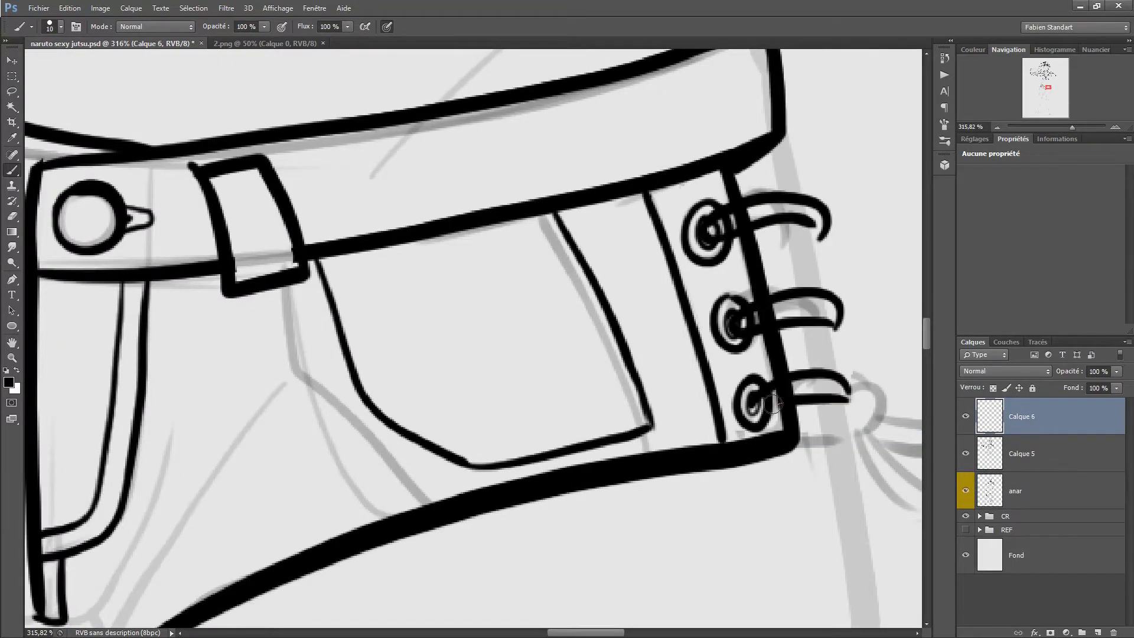
# - Ink the knotted bow and hanging lace ends below the eyelets on the shorts' right side
pyautogui.moveTo(773, 403); pyautogui.dragTo(513, 252)
pyautogui.moveTo(605, 236); pyautogui.dragTo(696, 380)
pyautogui.moveTo(638, 290); pyautogui.dragTo(709, 331)
pyautogui.moveTo(532, 265); pyautogui.dragTo(683, 355)
pyautogui.moveTo(765, 364); pyautogui.dragTo(803, 396)
# - Ink the three laces, the knot and the hanging ends on the shorts' left side
pyautogui.hscroll(-10, 409, 359)
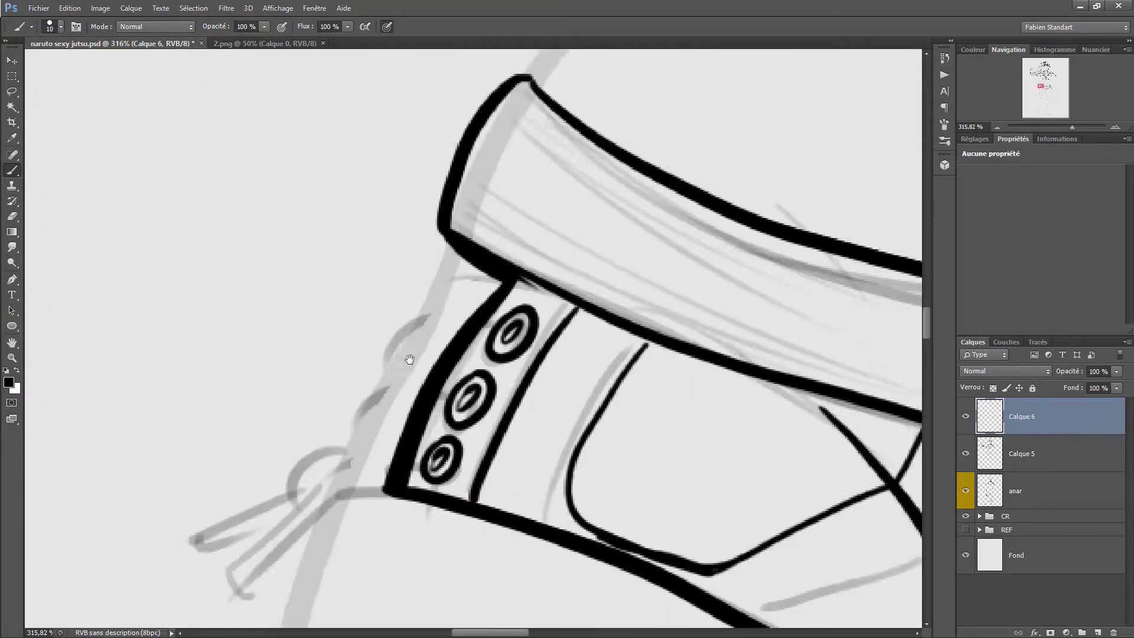
pyautogui.moveTo(409, 359); pyautogui.dragTo(436, 265)
pyautogui.moveTo(535, 238); pyautogui.dragTo(502, 239)
pyautogui.moveTo(494, 302); pyautogui.dragTo(467, 307)
pyautogui.moveTo(425, 364)
pyautogui.mouseDown()
pyautogui.moveTo(456, 371)
pyautogui.moveTo(319, 411)
pyautogui.moveTo(251, 508)
pyautogui.mouseUp()
pyautogui.moveTo(319, 407); pyautogui.dragTo(227, 467)
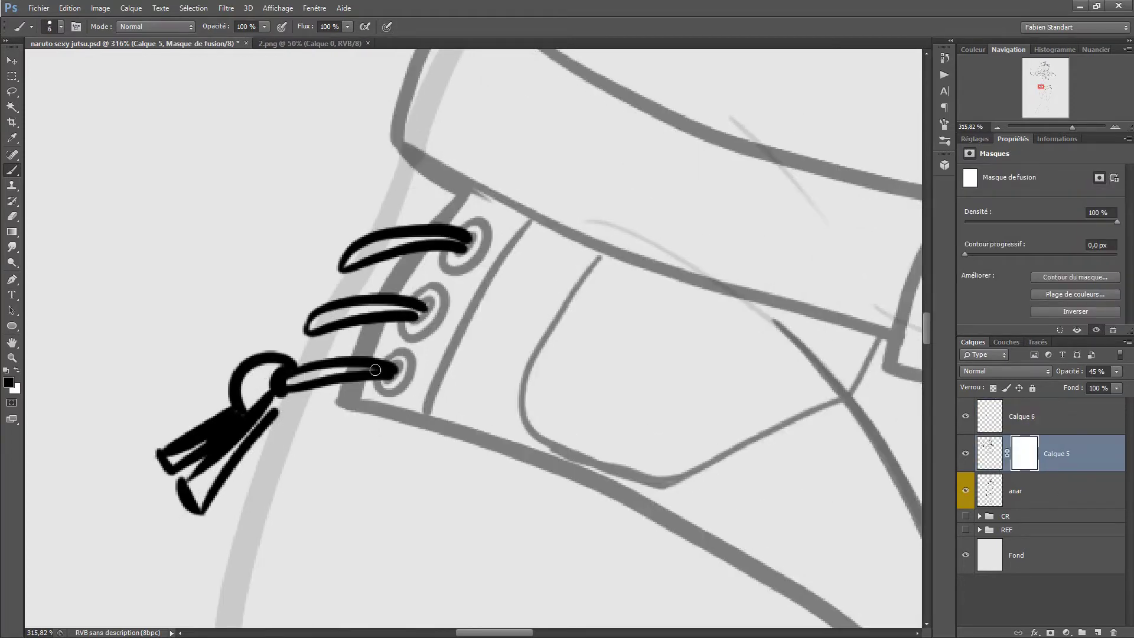
pyautogui.hotkey('ctrl', 'shift', 'h')
# - Ink the sole and the two straps of the sandal on the left foot on the vêts layer
pyautogui.scroll(-5, 647, 410)
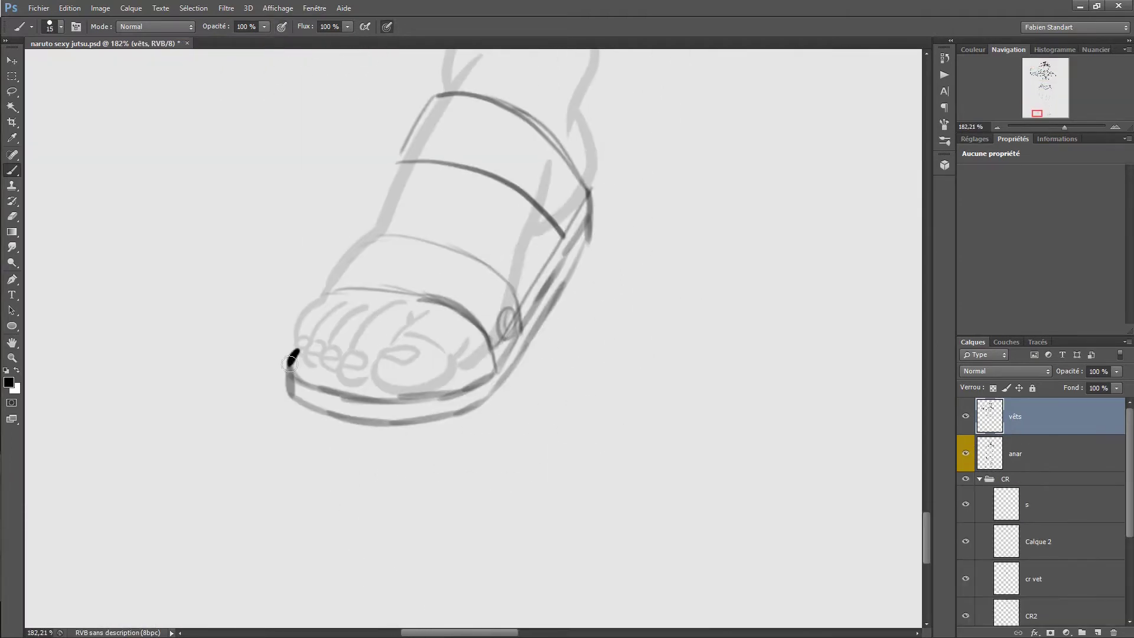
pyautogui.moveTo(290, 363); pyautogui.dragTo(481, 406)
pyautogui.moveTo(593, 194); pyautogui.dragTo(479, 406)
pyautogui.moveTo(292, 372)
pyautogui.mouseDown()
pyautogui.moveTo(402, 402)
pyautogui.moveTo(585, 222)
pyautogui.mouseUp()
pyautogui.moveTo(400, 172)
pyautogui.mouseDown()
pyautogui.moveTo(566, 253)
pyautogui.moveTo(590, 196)
pyautogui.mouseUp()
pyautogui.moveTo(322, 293); pyautogui.dragTo(491, 369)
pyautogui.moveTo(318, 295)
pyautogui.mouseDown()
pyautogui.moveTo(368, 229)
pyautogui.moveTo(526, 323)
pyautogui.mouseUp()
pyautogui.moveTo(499, 312); pyautogui.dragTo(362, 266)
# - Ink the right sandal's sole and two straps, redoing the upper strap edge, and add thin seam lines along the straps
pyautogui.moveTo(442, 336)
pyautogui.mouseDown()
pyautogui.moveTo(564, 381)
pyautogui.moveTo(720, 332)
pyautogui.mouseUp()
pyautogui.moveTo(440, 338); pyautogui.dragTo(725, 339)
pyautogui.moveTo(549, 351)
pyautogui.mouseDown()
pyautogui.moveTo(656, 260)
pyautogui.moveTo(499, 342)
pyautogui.mouseUp()
pyautogui.moveTo(624, 223); pyautogui.dragTo(478, 336)
pyautogui.moveTo(591, 182); pyautogui.dragTo(625, 222)
pyautogui.hotkey('ctrl', 'z')
pyautogui.moveTo(448, 337); pyautogui.dragTo(585, 176)
pyautogui.hotkey('ctrl', 'z')
pyautogui.moveTo(448, 337)
pyautogui.mouseDown()
pyautogui.moveTo(456, 275)
pyautogui.moveTo(586, 176)
pyautogui.mouseUp()
pyautogui.click(966, 479)
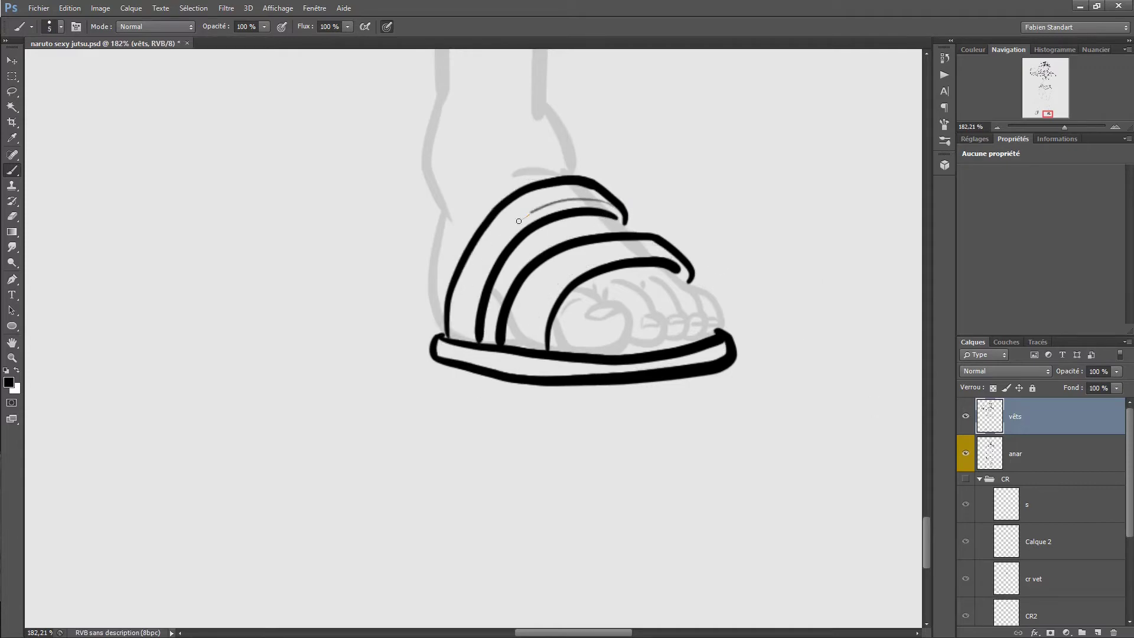
pyautogui.moveTo(685, 275); pyautogui.dragTo(352, 352)
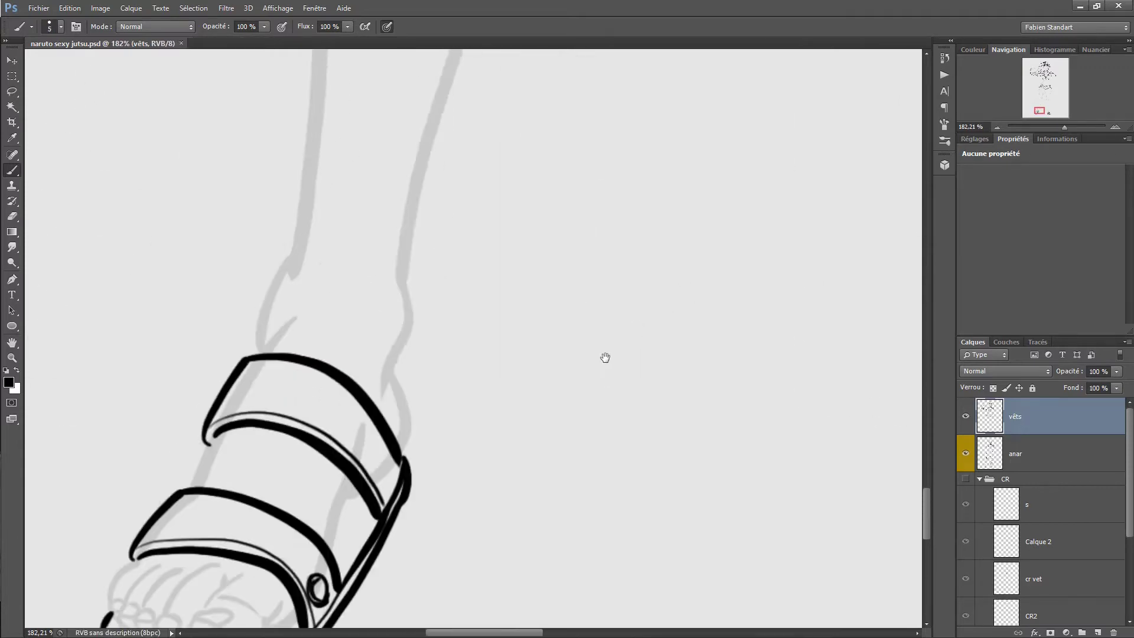
# - Add a layer mask to the anar layer and set that layer's opacity to 12%
pyautogui.hotkey('ctrl', '0')
pyautogui.click(1052, 454)
pyautogui.click(1050, 633)
pyautogui.press('1')
pyautogui.press('2')
# - Mask out the anatomy lines lying beneath the hair and headband with a 30 px brush
pyautogui.scroll(10, 479, 159)
pyautogui.moveTo(436, 249); pyautogui.dragTo(498, 452)
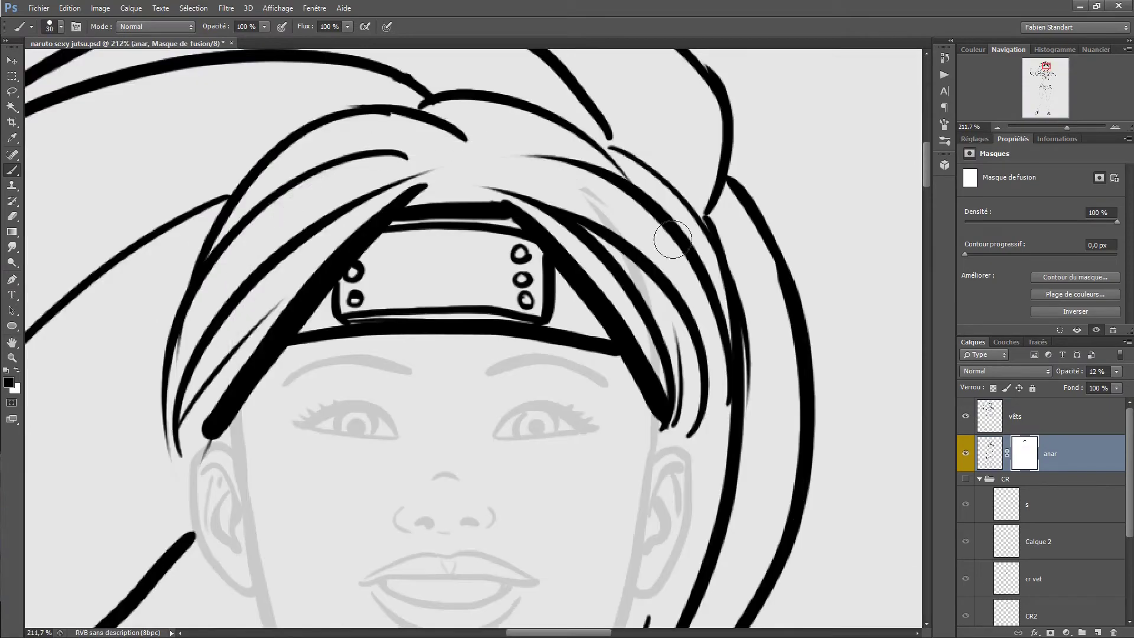
pyautogui.moveTo(543, 559); pyautogui.dragTo(602, 256)
pyautogui.press('b')
# - Mask out the arm and shoulder lines lying beneath both jacket sleeves
pyautogui.scroll(-5, 602, 256)
pyautogui.hscroll(-5, 532, 185)
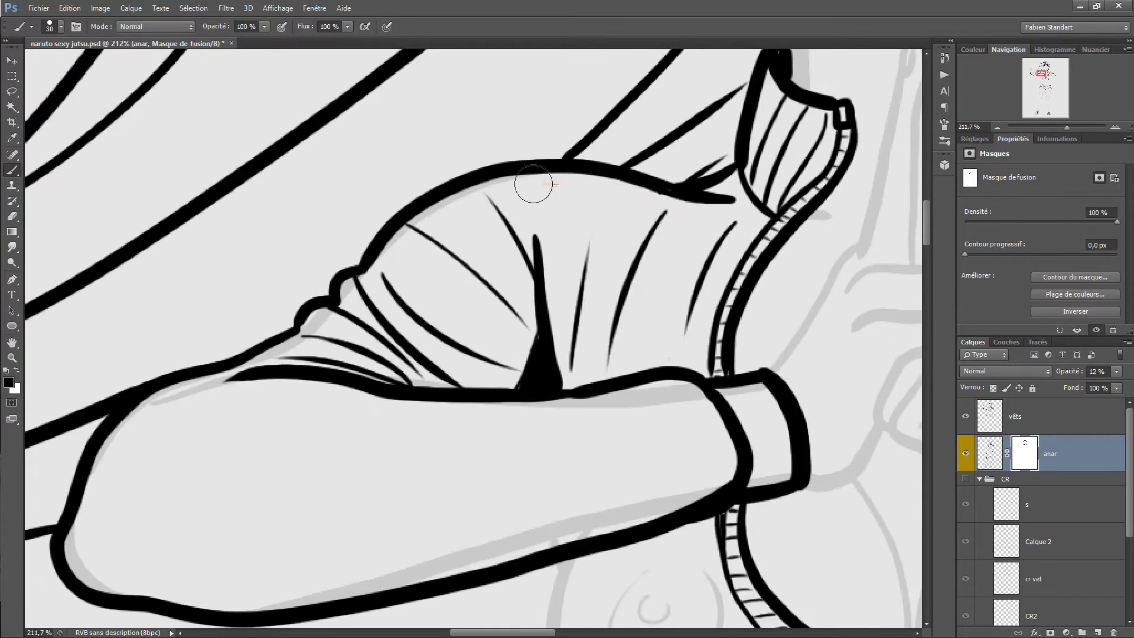
pyautogui.scroll(-2, 469, 404)
pyautogui.hscroll(10, 469, 403)
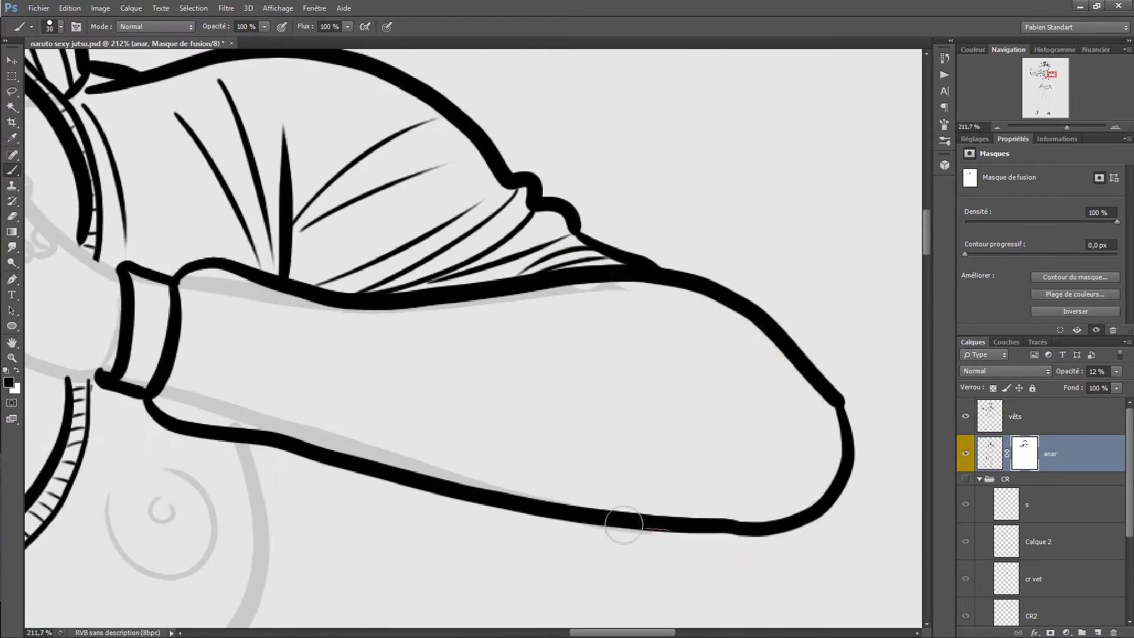
# - Mask out the body lines beneath the jacket's zip and hem, and restore the small erased chest details
pyautogui.moveTo(205, 357); pyautogui.dragTo(859, 444)
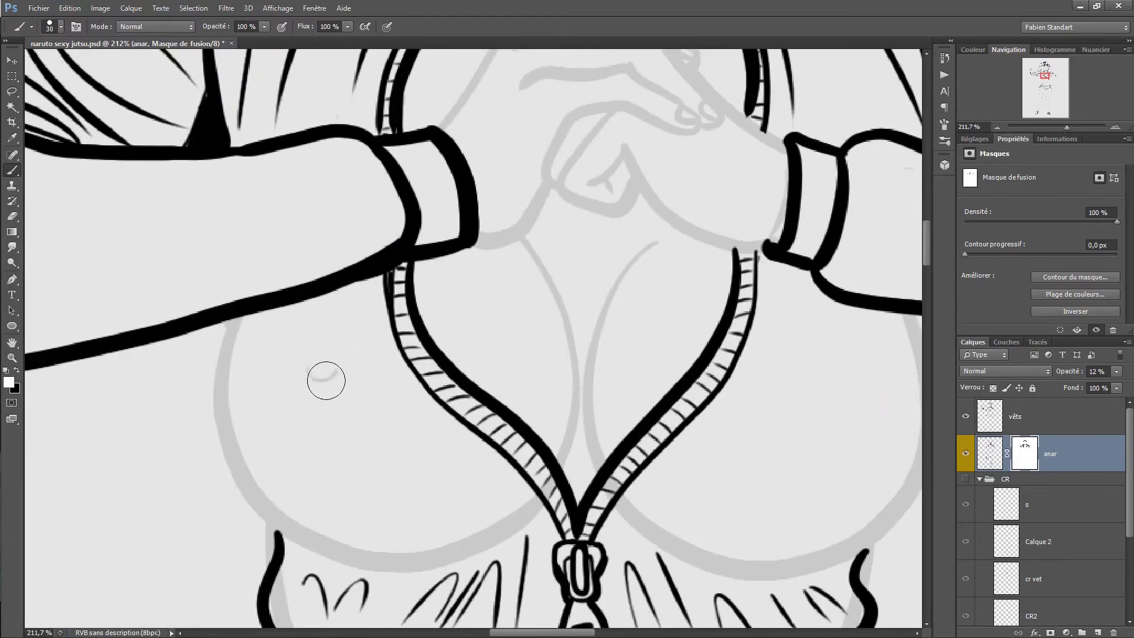
pyautogui.scroll(-4, 251, 417)
pyautogui.press('x')
# - Reduce the brush to 6 px and mask out the body lines beneath the left half of the shorts
pyautogui.press('[')
pyautogui.press('[')
pyautogui.press('[')
pyautogui.press('[')
pyautogui.press('[')
pyautogui.press('[')
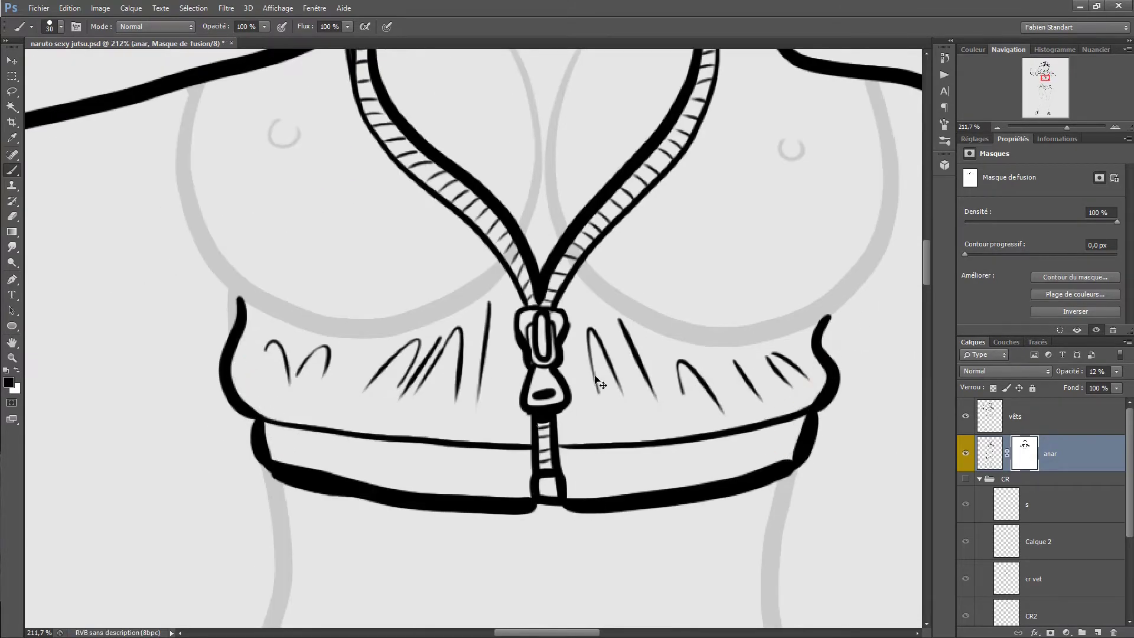
pyautogui.scroll(-10, 553, 256)
pyautogui.hscroll(-5, 463, 282)
pyautogui.scroll(-3, 328, 217)
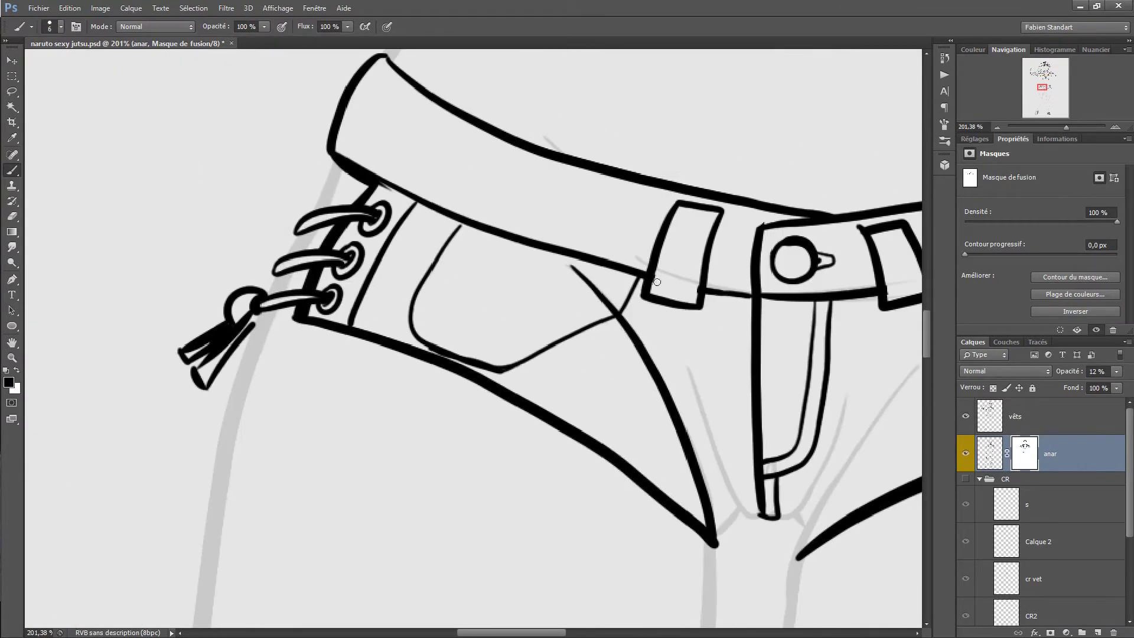
# - Mask out the body lines beneath the right half of the shorts with a 9 px brush and save the file
pyautogui.hscroll(8, 657, 282)
pyautogui.press(']')
pyautogui.press(']')
pyautogui.press(']')
pyautogui.hotkey('ctrl', 's')
# - Mask out the foot lines beneath the sandals and set the anar layer's opacity back to 100%
pyautogui.hscroll(-5, 645, 501)
pyautogui.scroll(-15, 645, 501)
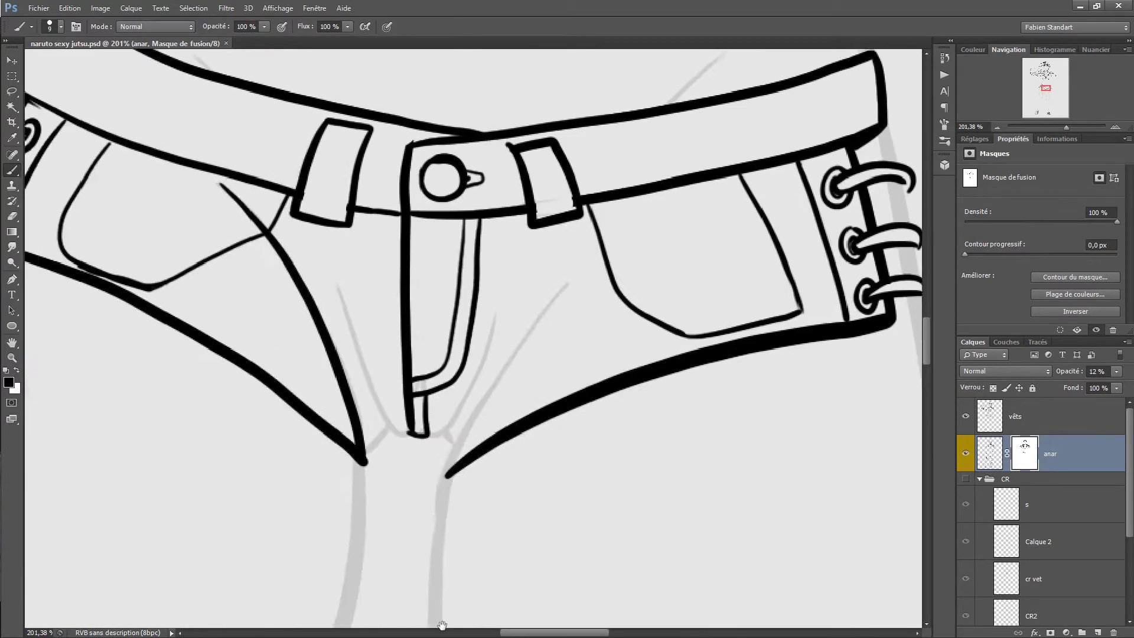
pyautogui.hscroll(8, 565, 309)
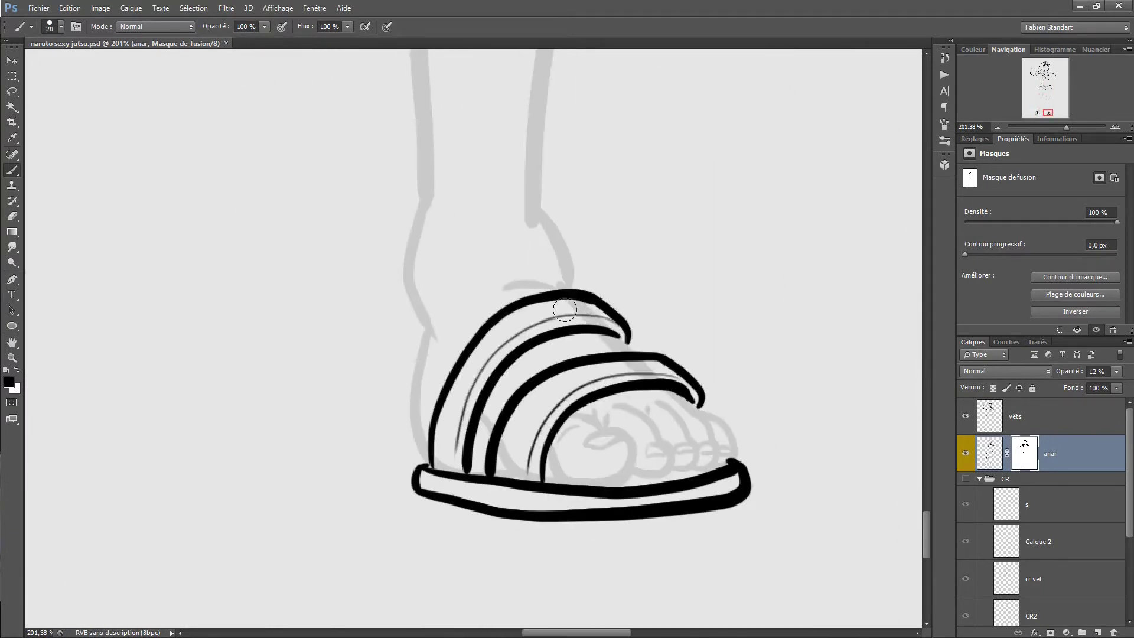
pyautogui.press('h')
pyautogui.press('0')
pyautogui.hotkey('ctrl', '0')
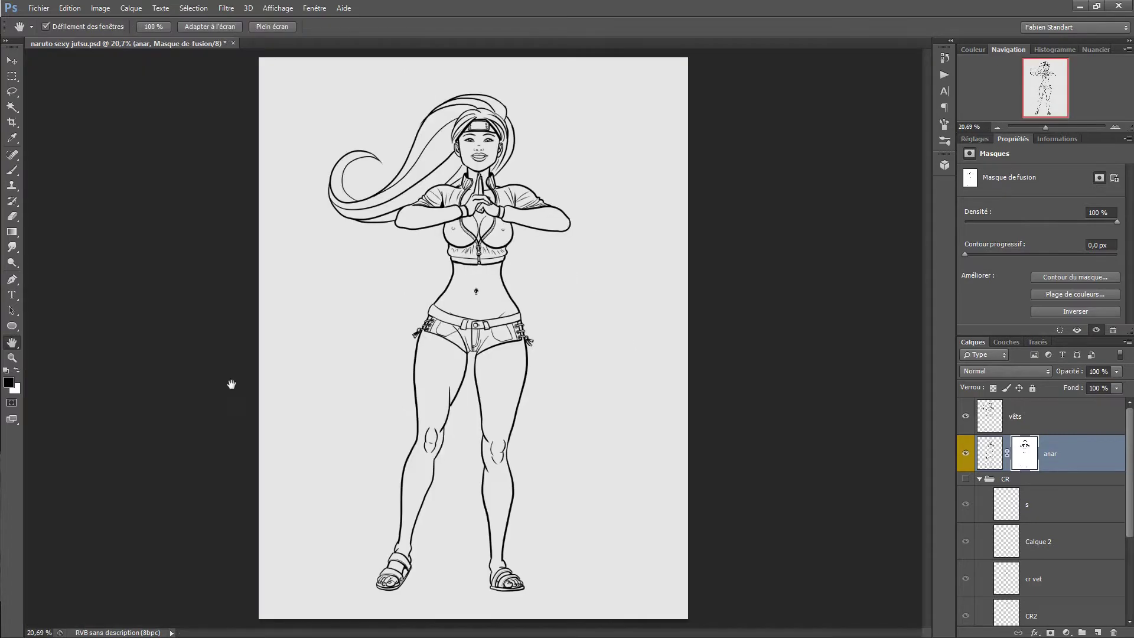
# - Ink three tapered whisker marks on each cheek on the vêts layer
pyautogui.scroll(8, 460, 142)
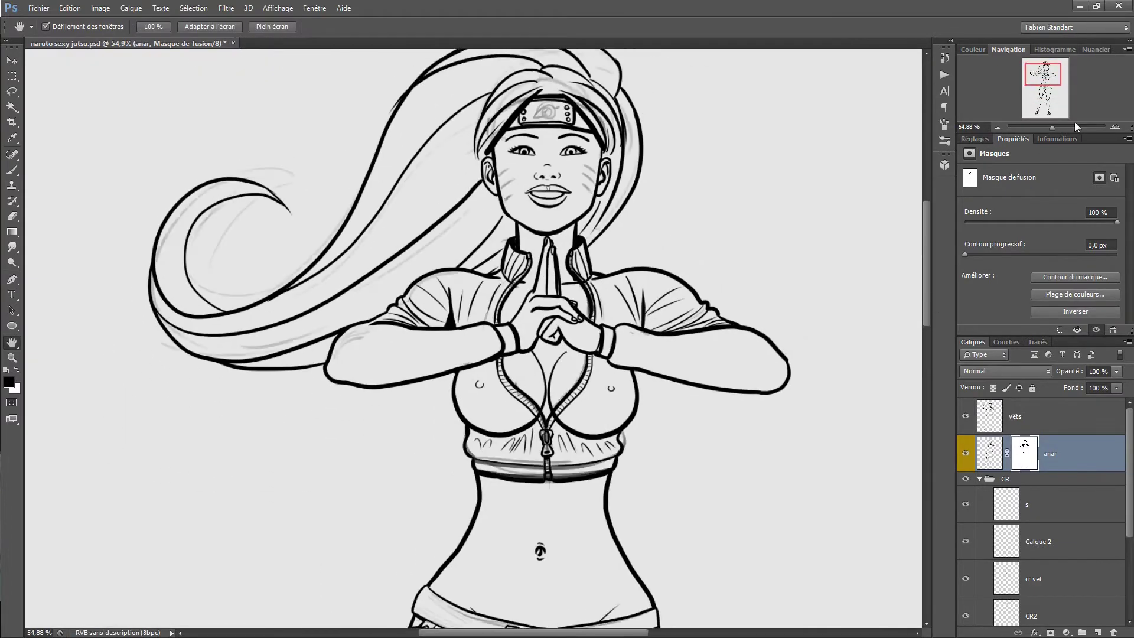
pyautogui.hotkey('alt', ']')
pyautogui.press('b')
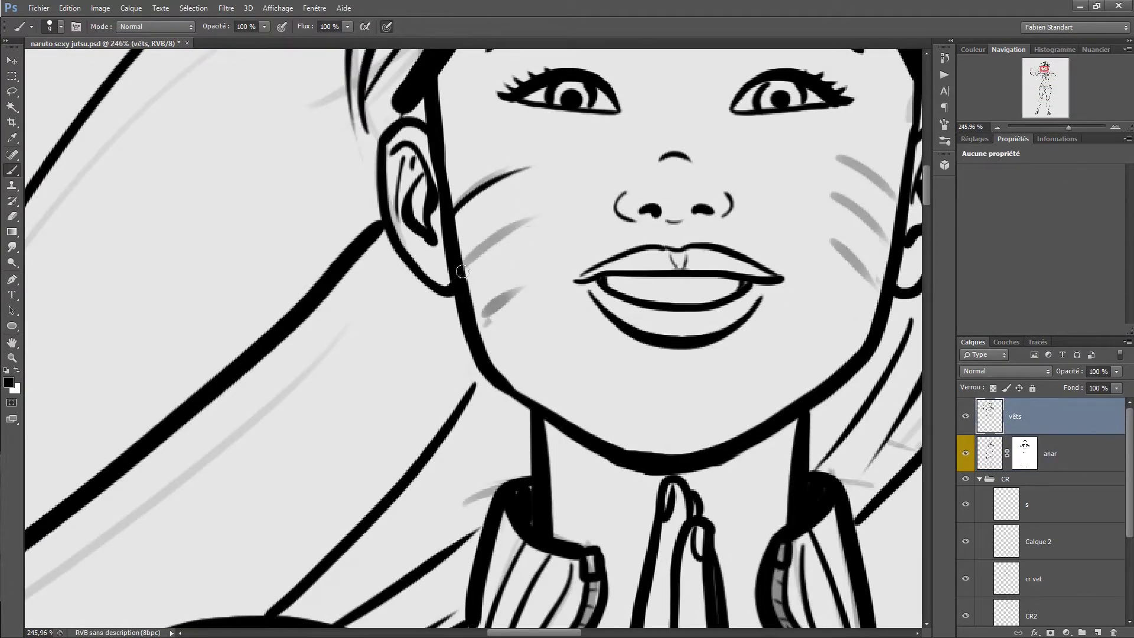
pyautogui.hscroll(3, 702, 256)
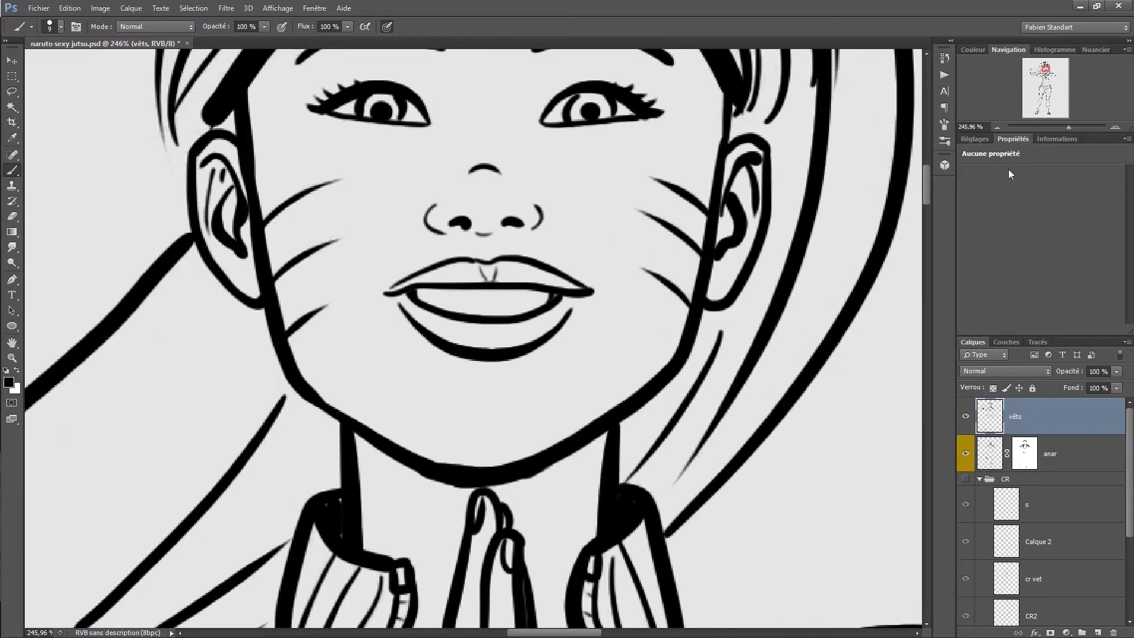
pyautogui.scroll(-8, 685, 321)
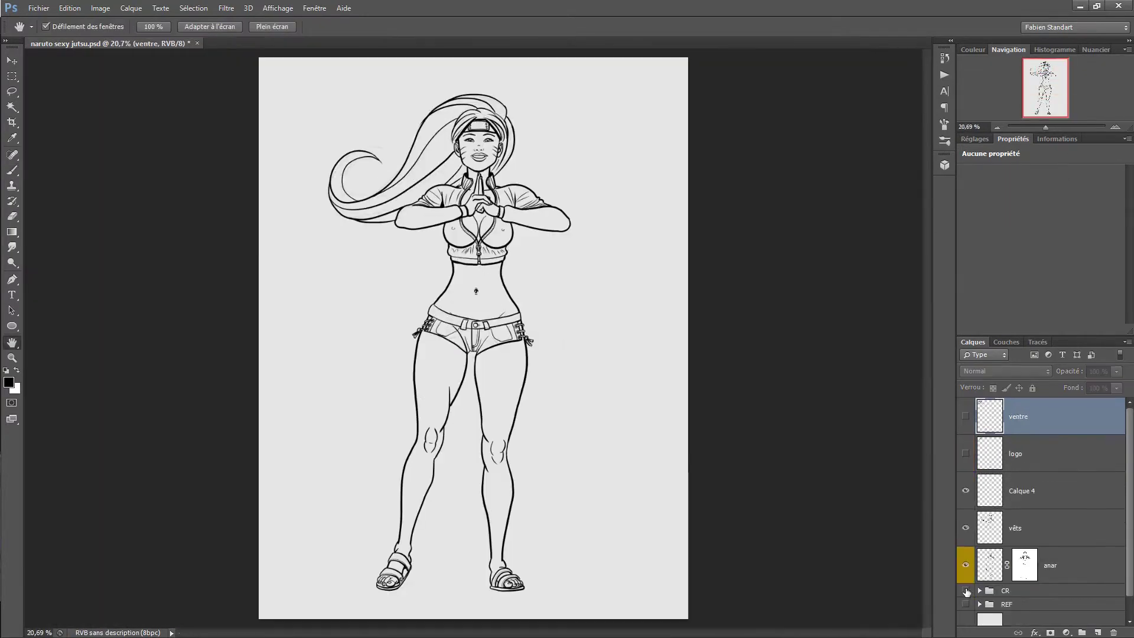
# - Show the logo layer, scale the emblem to about 40% and place it on the headband plate
pyautogui.click(965, 453)
pyautogui.click(1040, 454)
pyautogui.hotkey('ctrl', 't')
pyautogui.moveTo(316, 88); pyautogui.dragTo(481, 121)
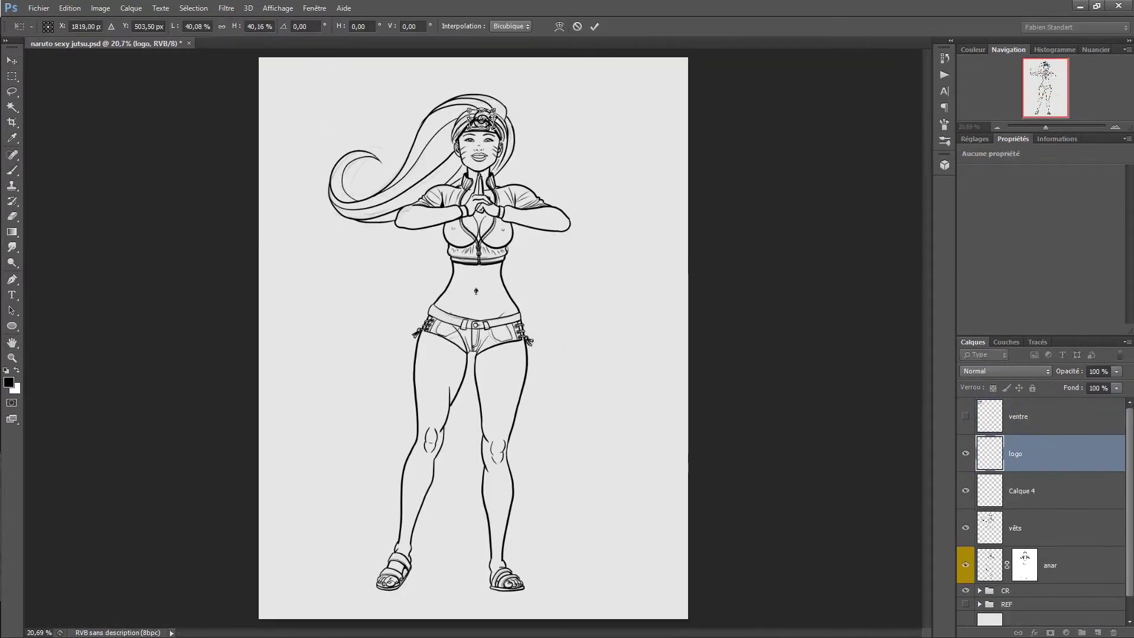
pyautogui.scroll(5, 482, 126)
pyautogui.moveTo(561, 139); pyautogui.dragTo(389, 278)
pyautogui.press('Return')
# - Warp the logo to follow the headband plate's curve and hide the CR sketch group
pyautogui.click(69, 7)
pyautogui.click(330, 347)
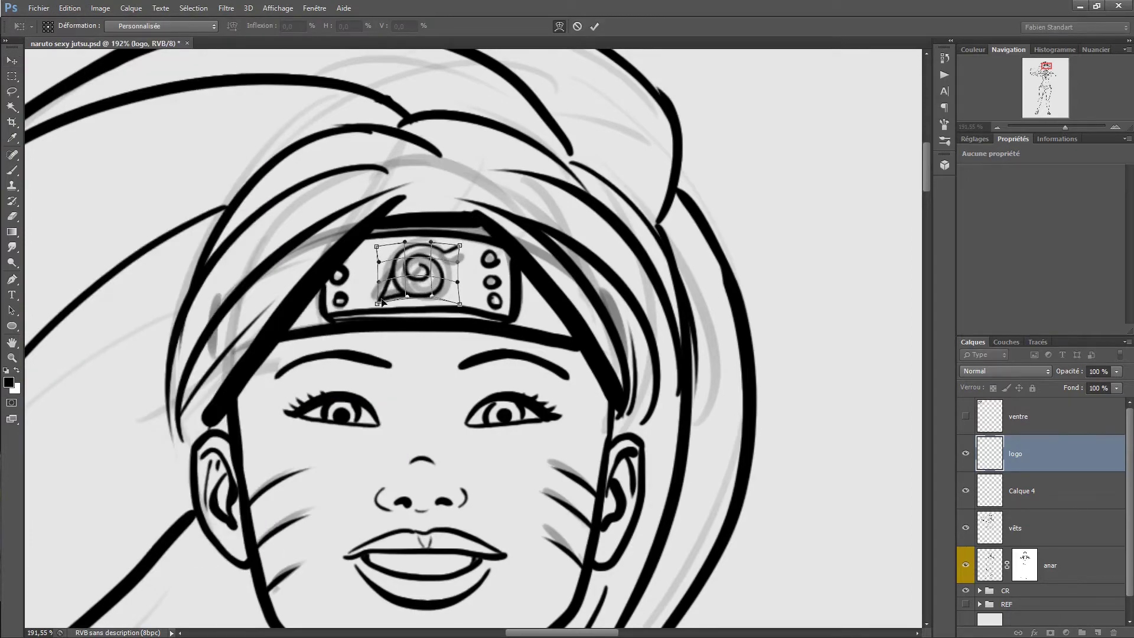
pyautogui.press('Return')
pyautogui.click(1039, 491)
pyautogui.click(966, 590)
pyautogui.scroll(-2, 1046, 473)
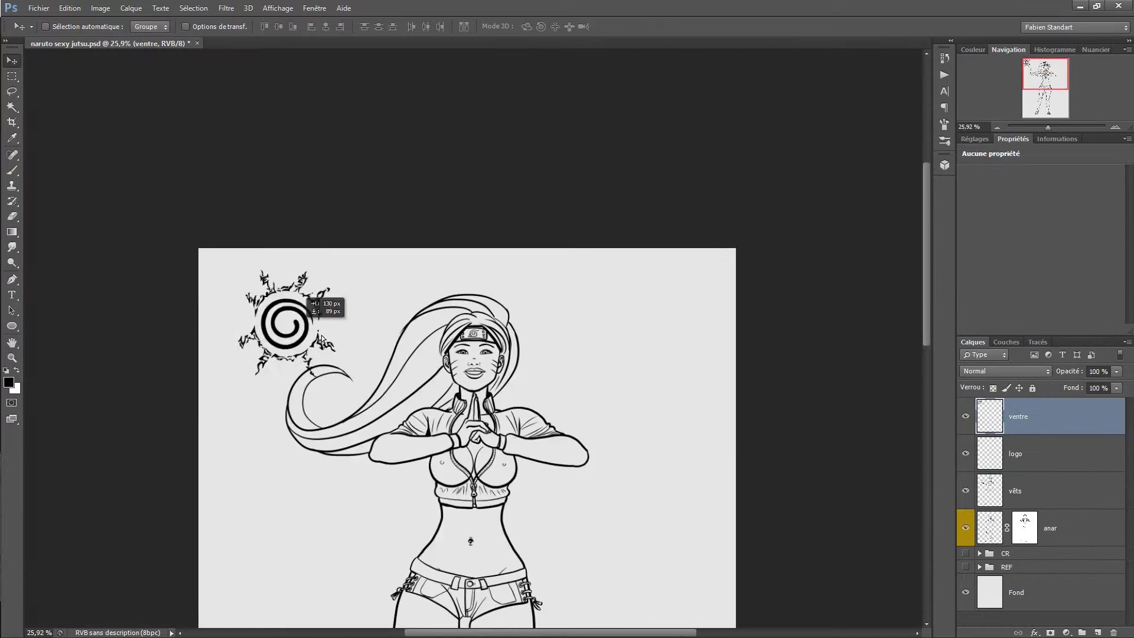
# - Move the spiral seal on the ventre layer over the navel and scale it down to fit the belly
pyautogui.moveTo(295, 322); pyautogui.dragTo(473, 541)
pyautogui.hotkey('ctrl', 't')
pyautogui.scroll(-4, 473, 383)
pyautogui.scroll(10, 441, 283)
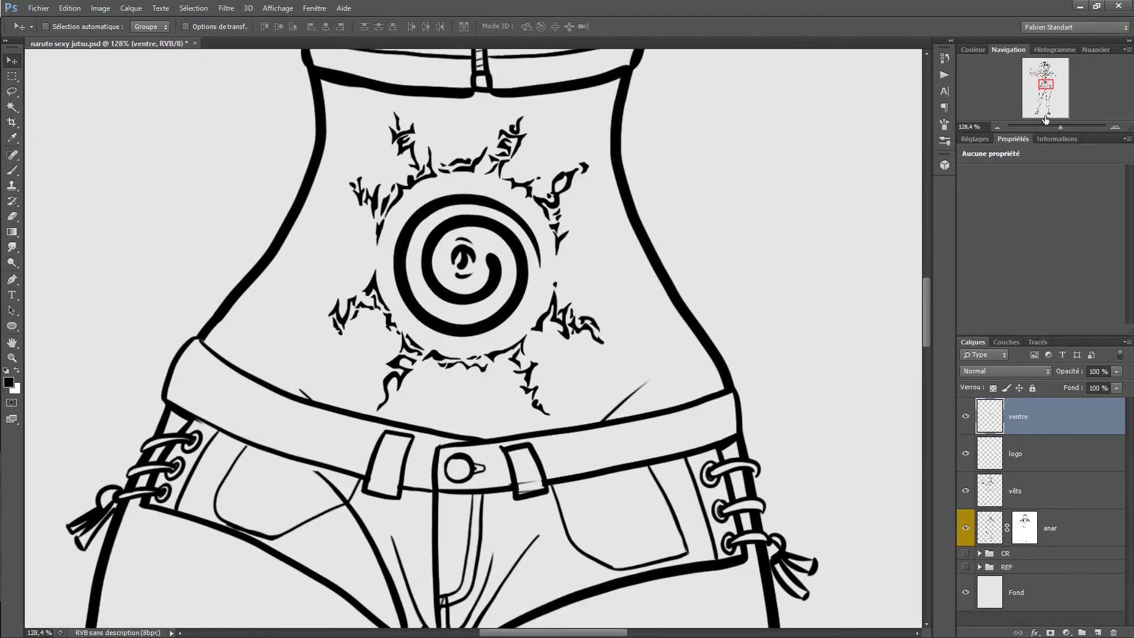
# - Warp the spiral seal to follow the belly, narrowing its upper corners and raising and spreading its lower ones
pyautogui.click(70, 8)
pyautogui.click(307, 393)
pyautogui.moveTo(603, 112); pyautogui.dragTo(594, 121)
pyautogui.moveTo(328, 112); pyautogui.dragTo(349, 121)
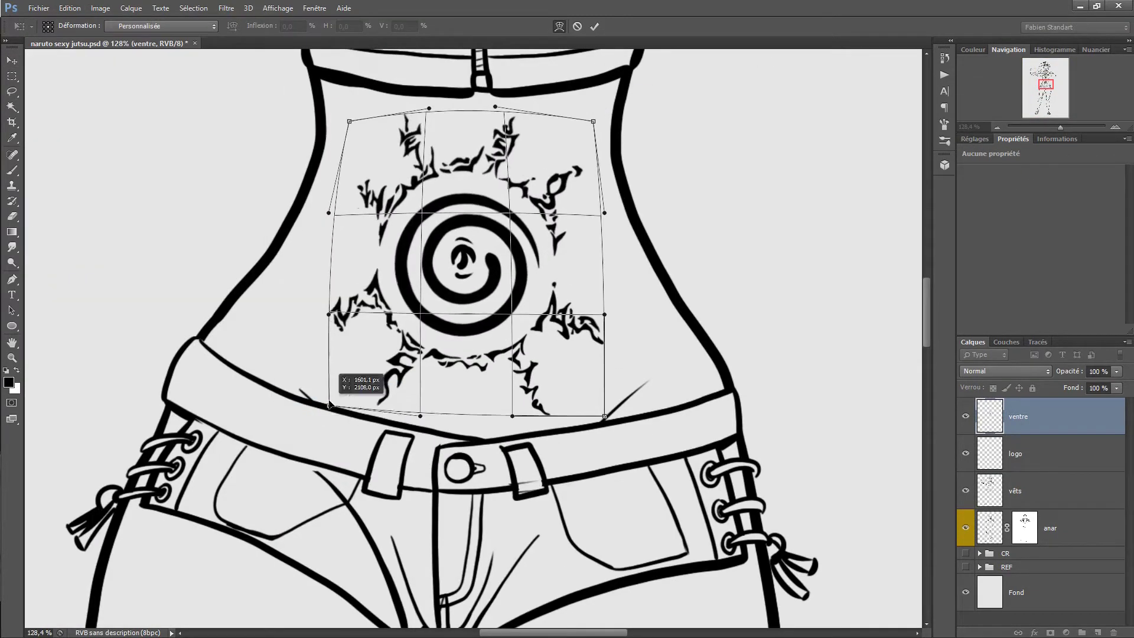
pyautogui.moveTo(328, 416); pyautogui.dragTo(325, 388)
pyautogui.moveTo(605, 212); pyautogui.dragTo(609, 220)
pyautogui.moveTo(605, 305); pyautogui.dragTo(621, 301)
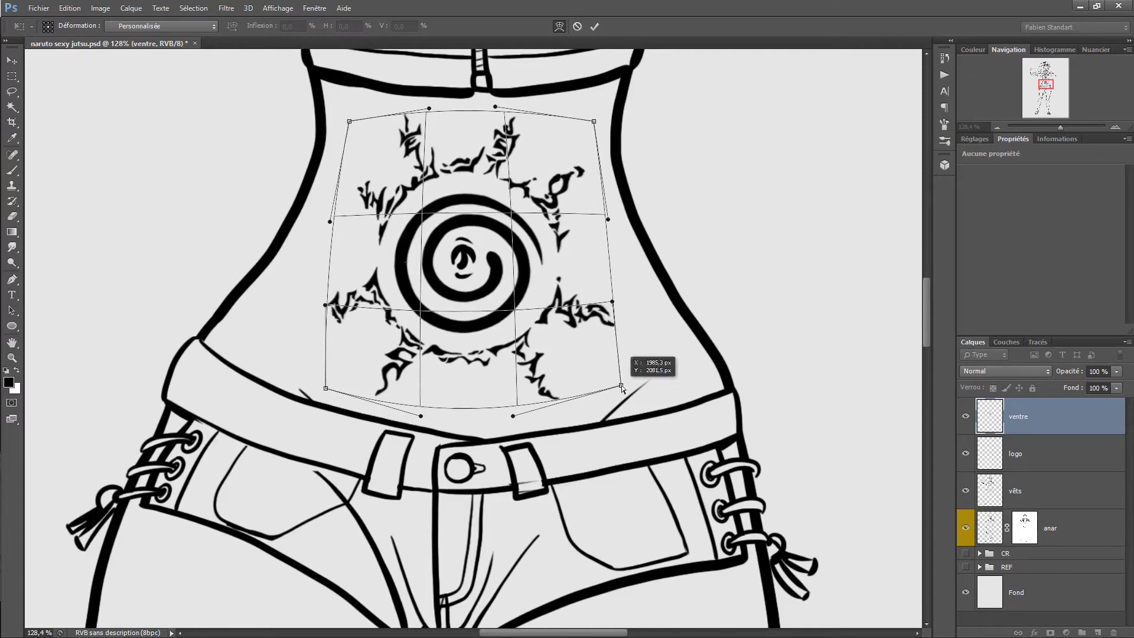
pyautogui.moveTo(611, 394); pyautogui.dragTo(613, 385)
pyautogui.moveTo(324, 306); pyautogui.dragTo(322, 298)
pyautogui.moveTo(429, 108); pyautogui.dragTo(429, 102)
pyautogui.press('Return')
pyautogui.moveTo(1060, 127); pyautogui.dragTo(1049, 129)
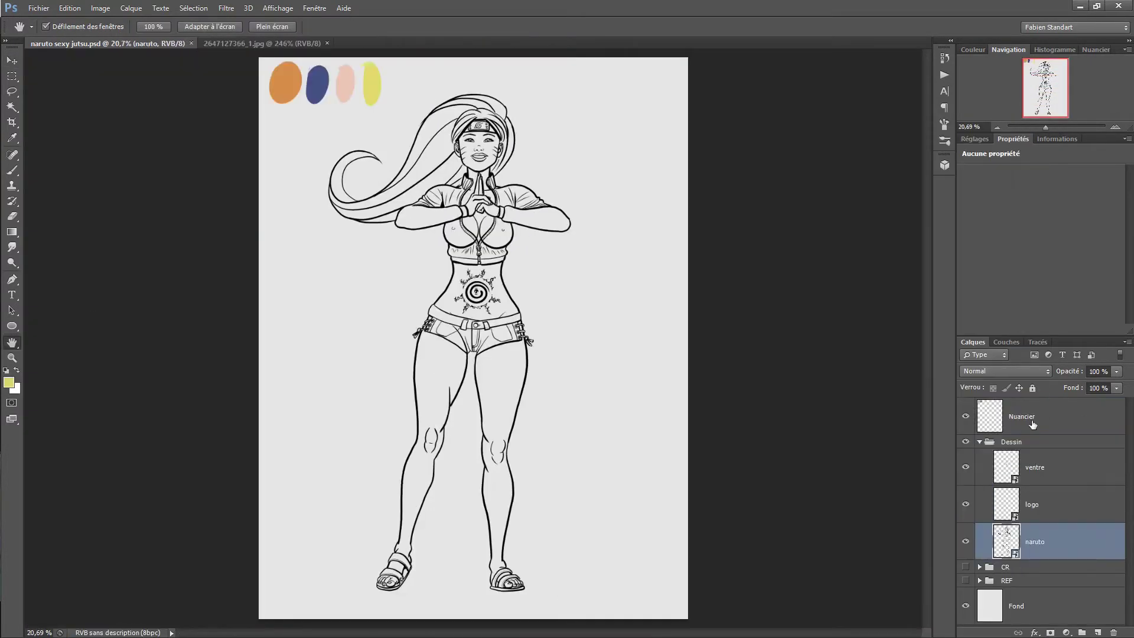
# - Add a layer clipped to the naruto line art and fill it with light brown to recolour the lines
pyautogui.moveTo(1048, 129); pyautogui.dragTo(1050, 127)
pyautogui.hotkey('ctrl', 'shift', 'alt', 'n')
pyautogui.hotkey('ctrl', 'alt', 'g')
pyautogui.press('i')
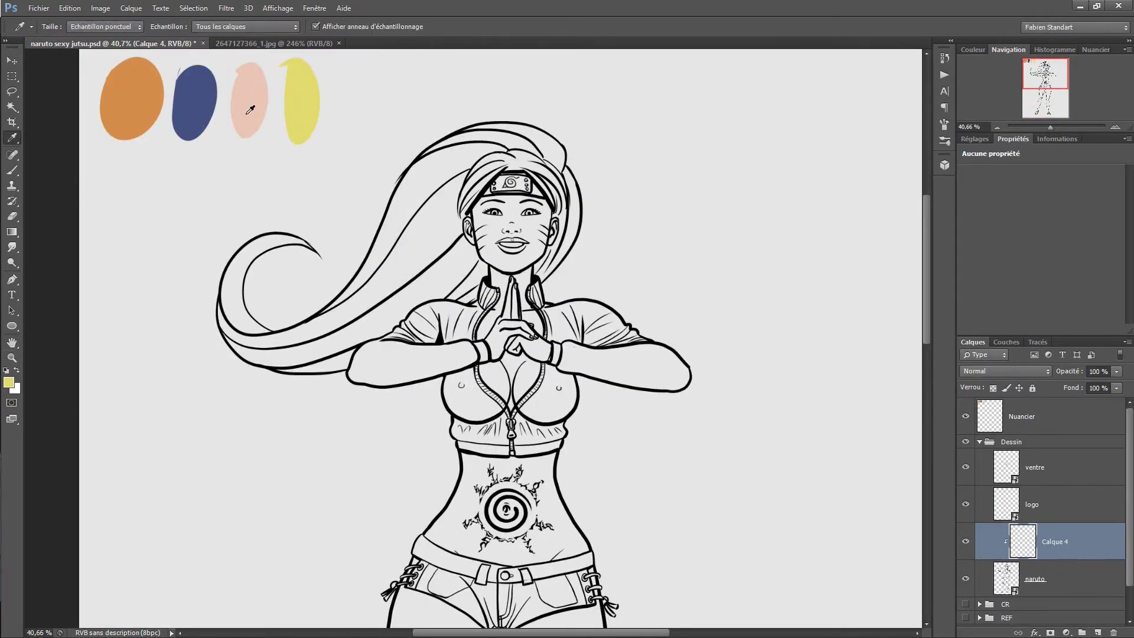
pyautogui.click(9, 382)
pyautogui.click(615, 408)
pyautogui.click(811, 311)
pyautogui.hotkey('alt', 'BackSpace')
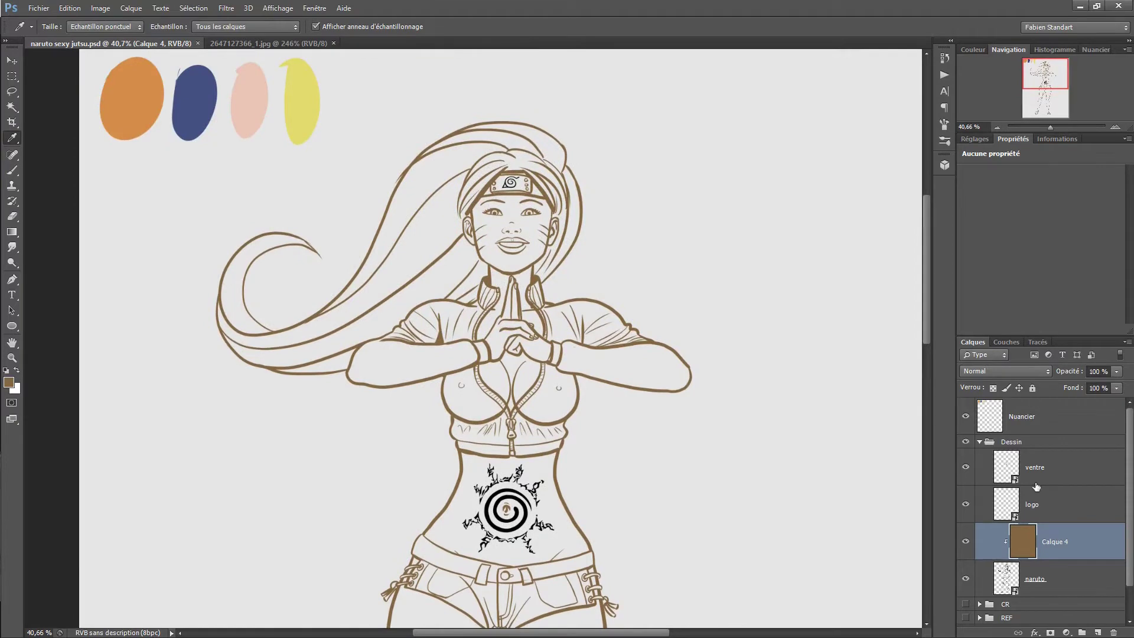
# - Fill the Fond background layer with a medium grey
pyautogui.scroll(-1, 1036, 485)
pyautogui.click(1016, 607)
pyautogui.click(8, 382)
pyautogui.click(528, 407)
pyautogui.click(783, 311)
pyautogui.hotkey('alt', 'BackSpace')
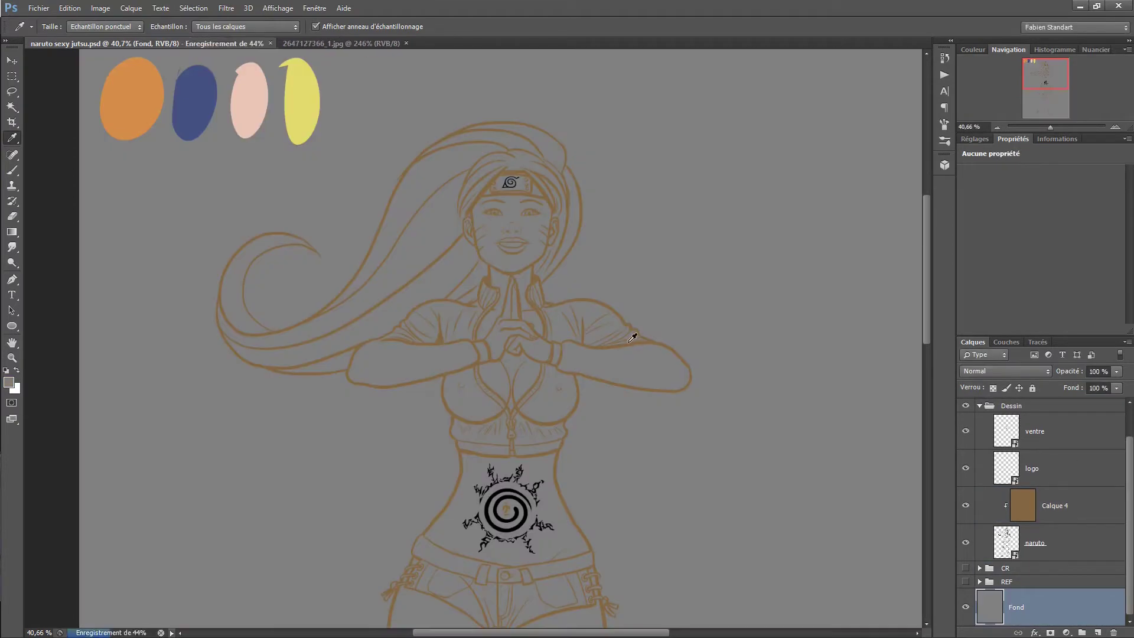
# - Release and restore the colour layer's clipping to the line art, and refill the layer with a darker brown
pyautogui.keyDown('ctrl'); pyautogui.click(655, 429); pyautogui.keyUp('ctrl')
pyautogui.keyDown('alt'); pyautogui.click(1071, 524); pyautogui.keyUp('alt')
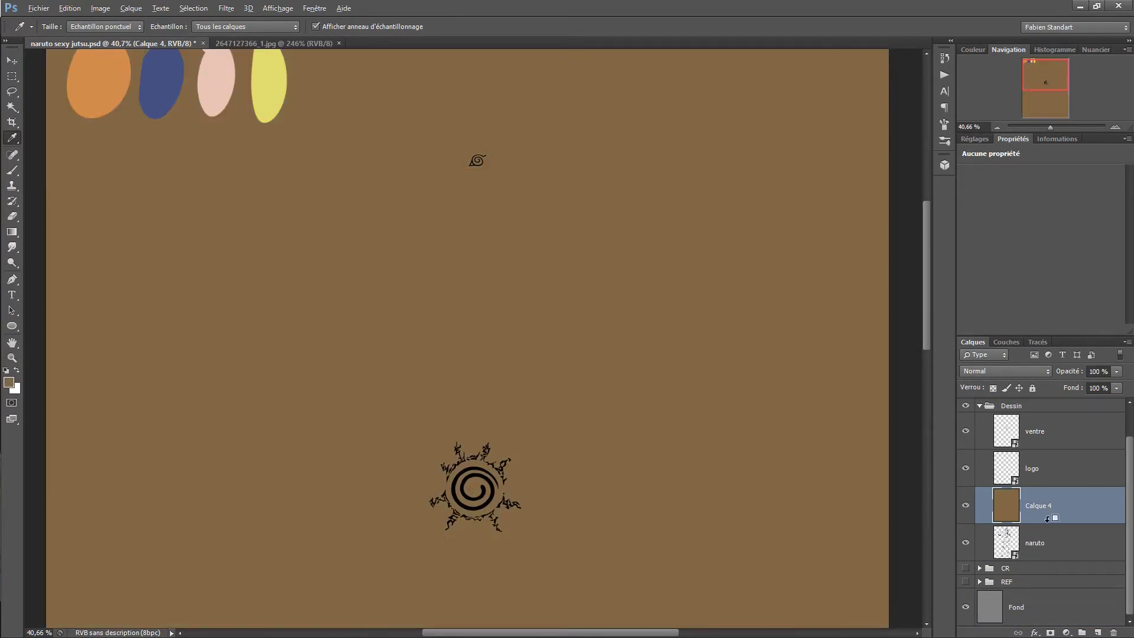
pyautogui.keyDown('alt'); pyautogui.click(1051, 524); pyautogui.keyUp('alt')
pyautogui.click(8, 382)
pyautogui.click(604, 398)
pyautogui.click(787, 307)
pyautogui.hotkey('alt', 'BackSpace')
# - Add a layer named Peau directly above the Fond background and create another new layer for the next colour
pyautogui.click(1012, 614)
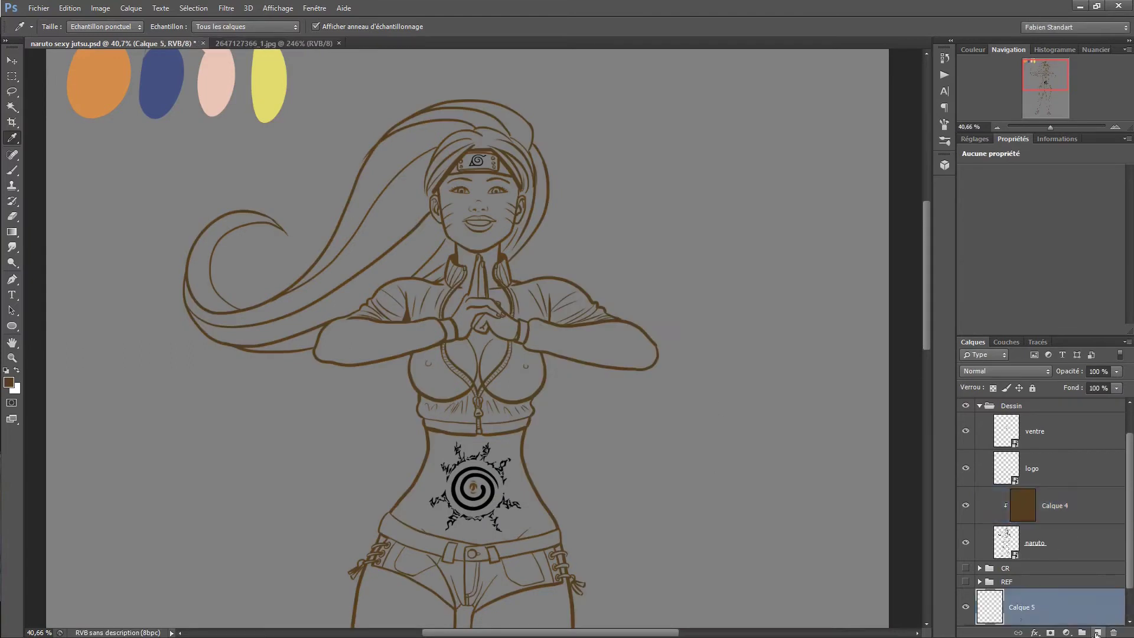
pyautogui.write('Peau')
pyautogui.press('Return')
pyautogui.hotkey('ctrl', 'shift', 'n')
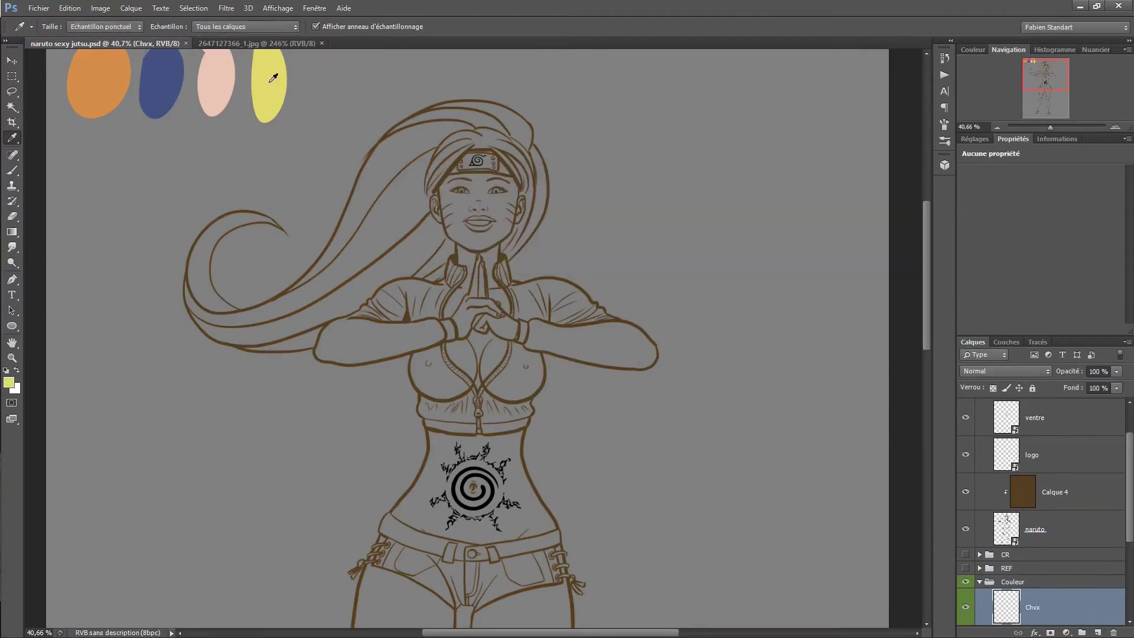
# - Select the hair areas enclosed by the naruto line art and fill them with yellow on the Chvx layer
pyautogui.press('w')
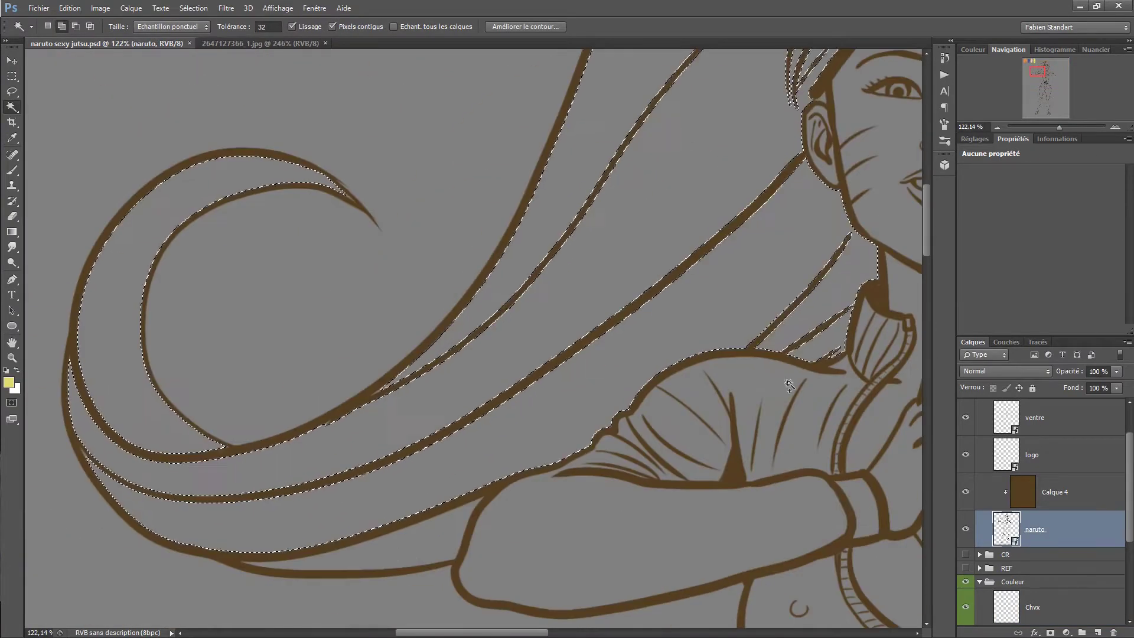
pyautogui.click(1066, 623)
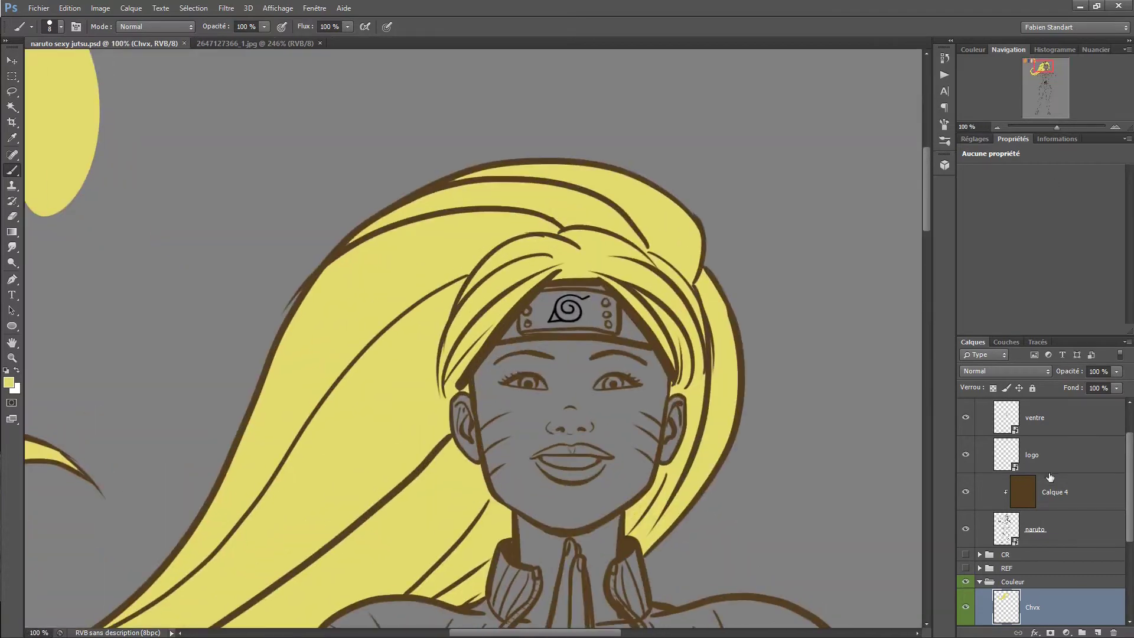
pyautogui.click(1024, 61)
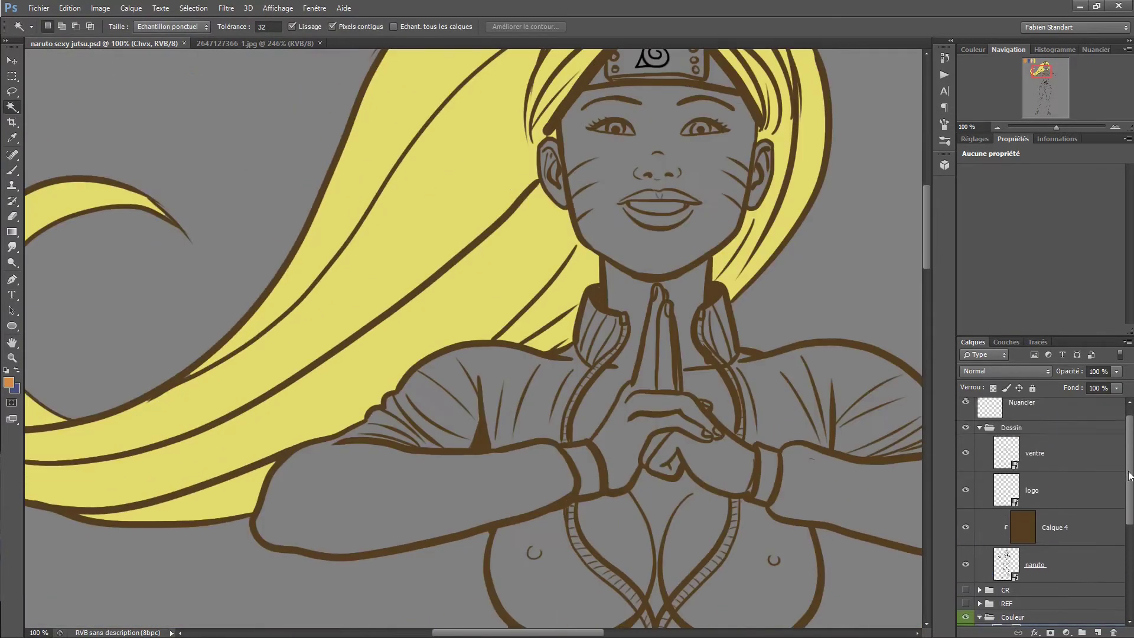
# - Select the enclosed jacket and shorts areas of the naruto line art and fill them with orange on the Vêt layer
pyautogui.click(1052, 497)
pyautogui.press('w')
pyautogui.scroll(-10, 591, 619)
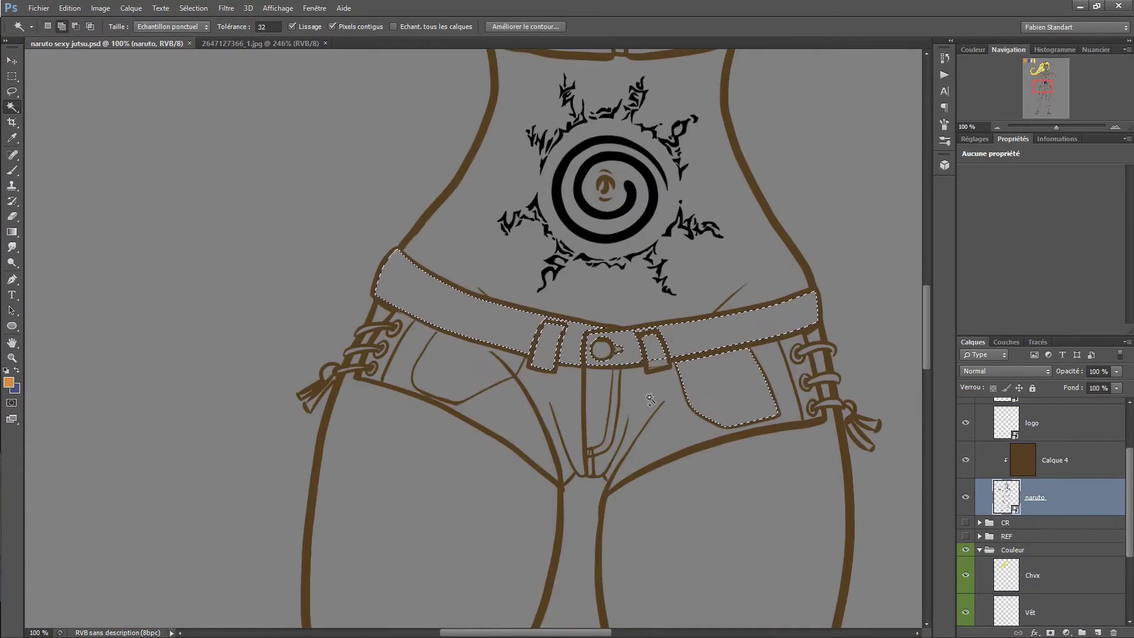
pyautogui.keyDown('shift'); pyautogui.click(626, 437); pyautogui.keyUp('shift')
pyautogui.keyDown('shift'); pyautogui.click(402, 354); pyautogui.keyUp('shift')
pyautogui.keyDown('shift'); pyautogui.click(733, 384); pyautogui.keyUp('shift')
pyautogui.keyDown('shift'); pyautogui.click(473, 360); pyautogui.keyUp('shift')
pyautogui.keyDown('shift'); pyautogui.click(715, 392); pyautogui.keyUp('shift')
pyautogui.click(1030, 612)
# - Paint both wrist cuffs of the jacket orange on the Vêt layer with a larger brush
pyautogui.scroll(10, 472, 355)
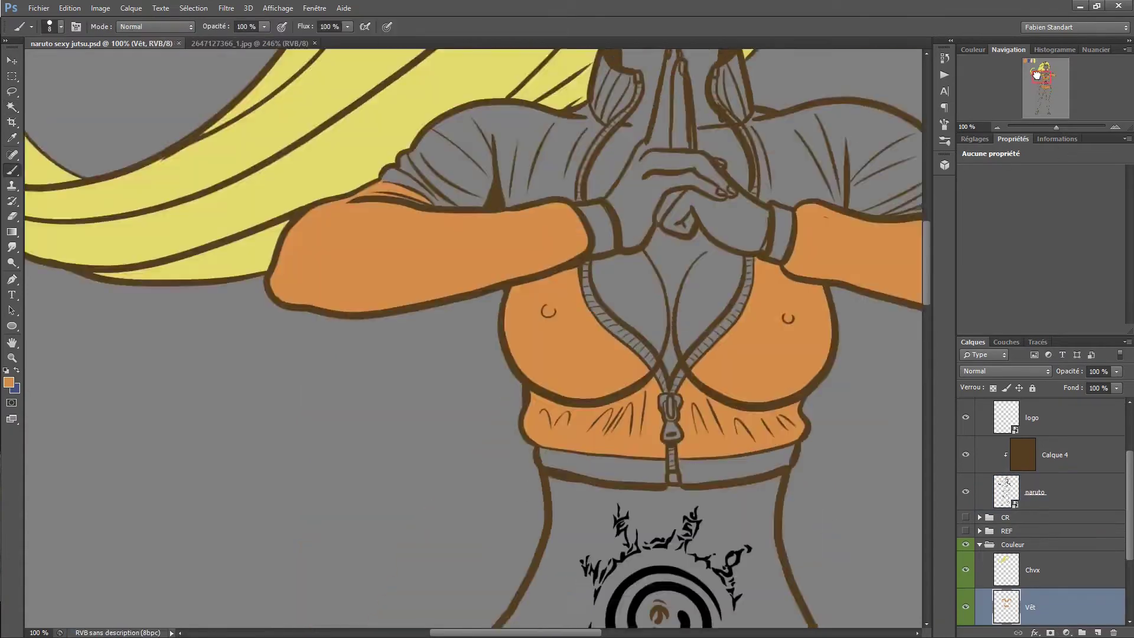
pyautogui.press('b')
pyautogui.scroll(3, 195, 359)
pyautogui.moveTo(277, 411); pyautogui.dragTo(106, 370)
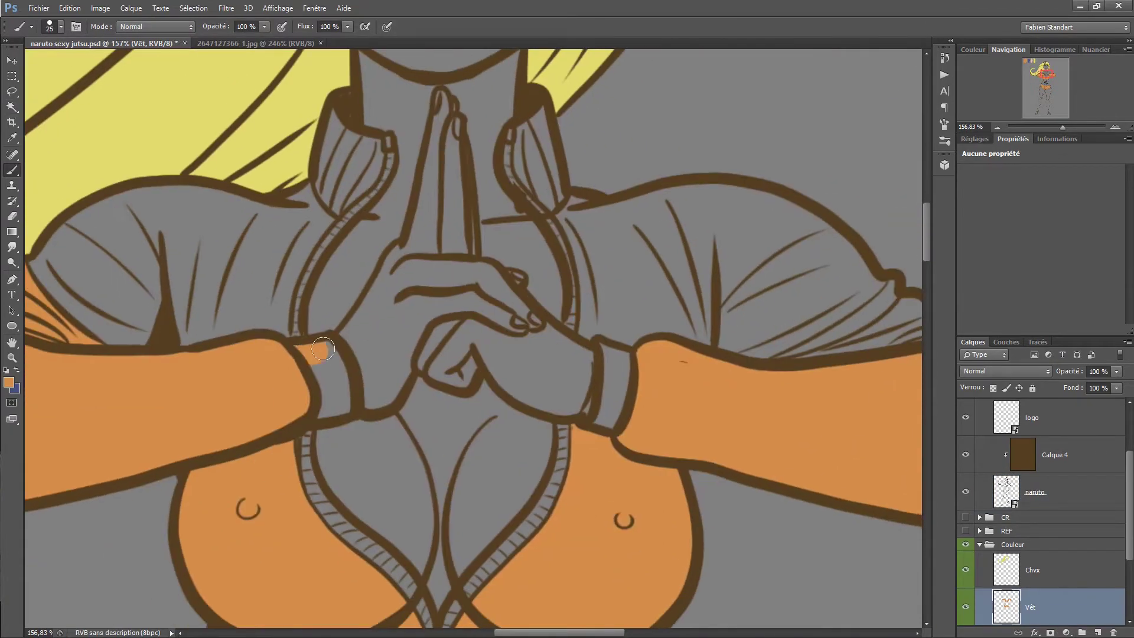
pyautogui.press(']')
pyautogui.moveTo(322, 349); pyautogui.dragTo(334, 407)
pyautogui.moveTo(608, 354); pyautogui.dragTo(620, 413)
pyautogui.moveTo(838, 451); pyautogui.dragTo(543, 380)
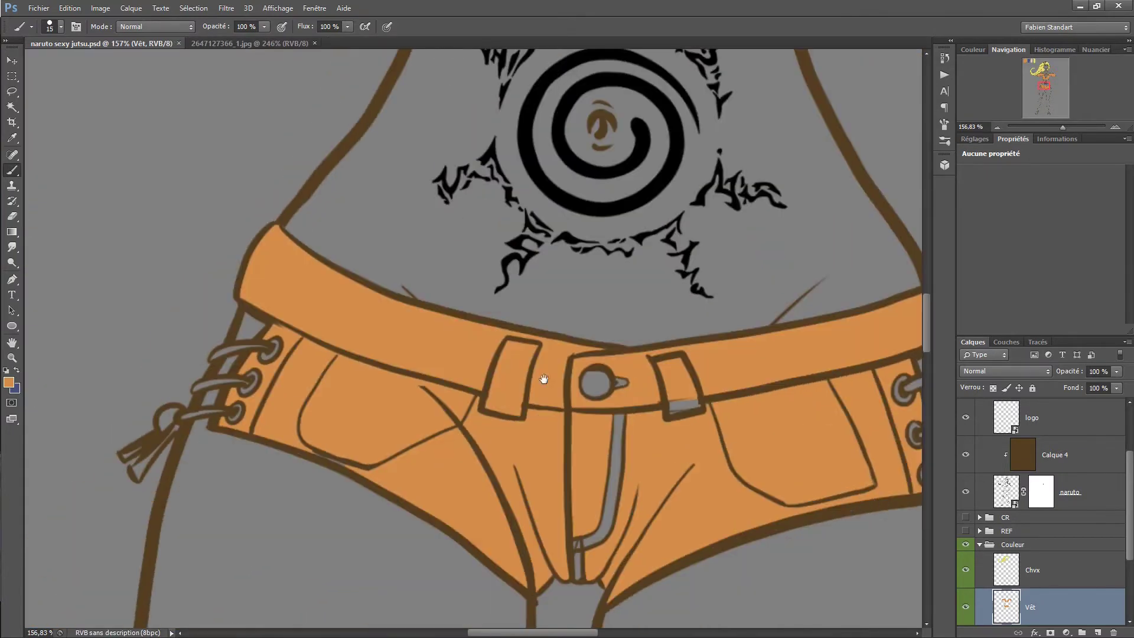
# - Mask out the waistband line crossing the shorts' belt loop and patch the gap there with orange
pyautogui.click(1028, 480)
pyautogui.press('d')
pyautogui.press('[')
pyautogui.press('[')
pyautogui.press('[')
pyautogui.press('[')
pyautogui.press('[')
pyautogui.keyDown('ctrl'); pyautogui.click(521, 404); pyautogui.keyUp('ctrl')
pyautogui.keyDown('alt'); pyautogui.click(521, 405); pyautogui.keyUp('alt')
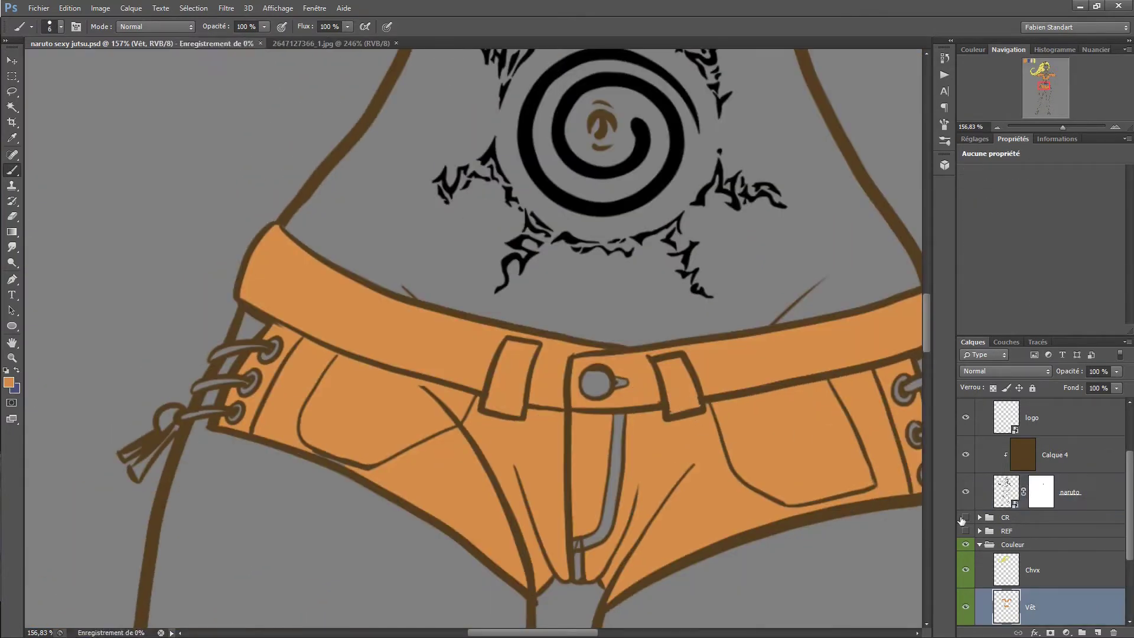
# - Retouch small line details on the naruto layer mask and the matching orange areas on the Vêt layer with a fine brush
pyautogui.moveTo(1063, 127); pyautogui.dragTo(1076, 127)
pyautogui.click(1040, 491)
pyautogui.moveTo(1045, 81); pyautogui.dragTo(1044, 83)
pyautogui.press('d')
pyautogui.press('[')
pyautogui.press('[')
pyautogui.press('[')
pyautogui.press('[')
pyautogui.press('[')
pyautogui.press('[')
pyautogui.press('[')
pyautogui.press('[')
pyautogui.press('[')
pyautogui.press(']')
pyautogui.press(']')
pyautogui.click(1040, 607)
pyautogui.keyDown('alt'); pyautogui.click(398, 256); pyautogui.keyUp('alt')
pyautogui.hotkey('ctrl', '0')
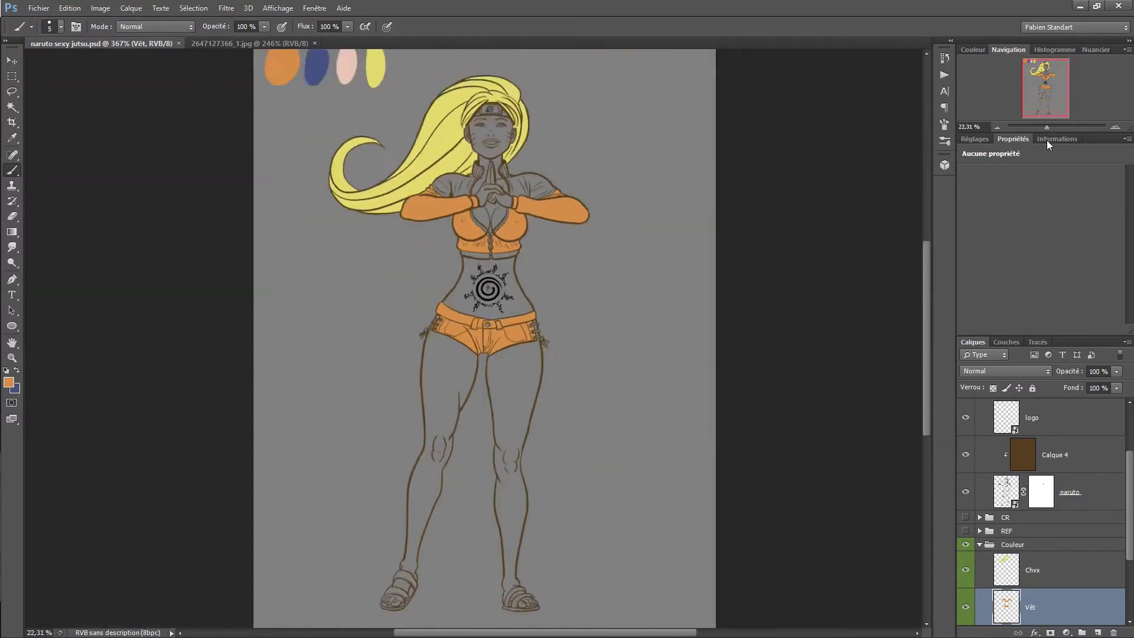
# - Paint the collar's front panels and the bands beside the upper zip orange on the Vêt layer
pyautogui.scroll(3, 481, 303)
pyautogui.press(']')
pyautogui.press(']')
pyautogui.press(']')
pyautogui.press(']')
pyautogui.moveTo(443, 210); pyautogui.dragTo(416, 263)
pyautogui.moveTo(434, 183)
pyautogui.mouseDown()
pyautogui.moveTo(402, 268)
pyautogui.moveTo(304, 446)
pyautogui.mouseUp()
pyautogui.moveTo(384, 295); pyautogui.dragTo(334, 366)
pyautogui.moveTo(531, 355); pyautogui.dragTo(360, 346)
pyautogui.moveTo(469, 152); pyautogui.dragTo(565, 436)
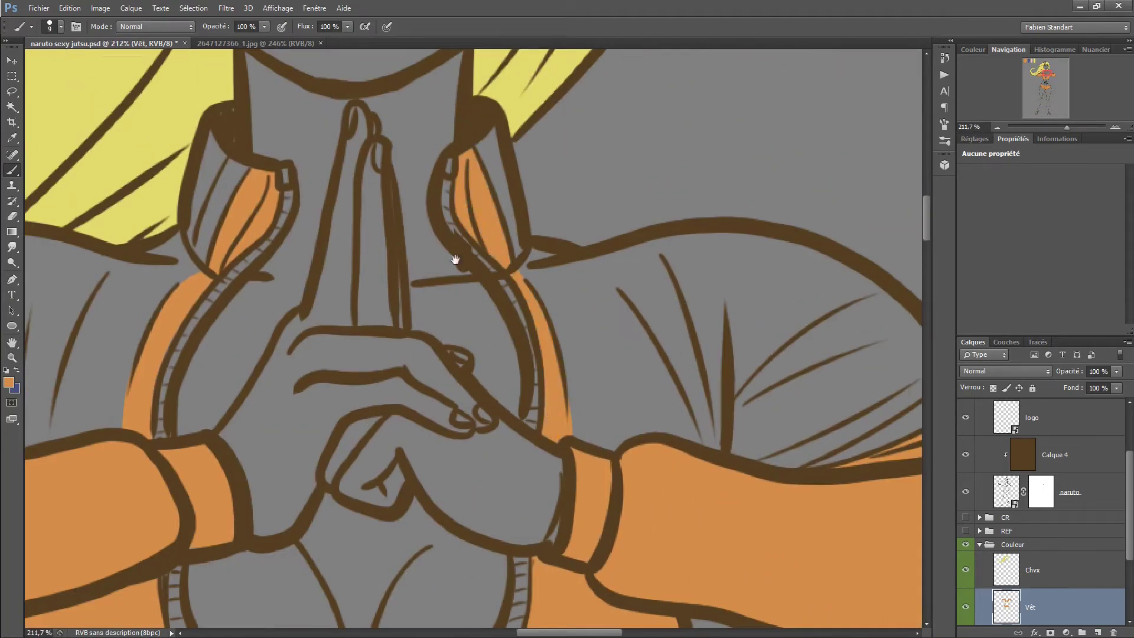
# - Paint the jacket's shoulders and upper sleeves blue on the V2 layer, enlarging the brush for the wide areas
pyautogui.hotkey('alt', '[')
pyautogui.press('x')
pyautogui.press(']')
pyautogui.press(']')
pyautogui.press(']')
pyautogui.press(']')
pyautogui.moveTo(443, 329); pyautogui.dragTo(738, 308)
pyautogui.moveTo(130, 330); pyautogui.dragTo(266, 248)
pyautogui.moveTo(177, 378)
pyautogui.mouseDown()
pyautogui.moveTo(449, 266)
pyautogui.moveTo(414, 254)
pyautogui.mouseUp()
pyautogui.moveTo(833, 245); pyautogui.dragTo(449, 150)
pyautogui.press(']')
pyautogui.press(']')
pyautogui.press(']')
pyautogui.press(']')
pyautogui.press(']')
pyautogui.press(']')
pyautogui.press(']')
pyautogui.press(']')
pyautogui.press(']')
pyautogui.moveTo(502, 178)
pyautogui.mouseDown()
pyautogui.moveTo(842, 264)
pyautogui.moveTo(542, 258)
pyautogui.moveTo(660, 224)
pyautogui.mouseUp()
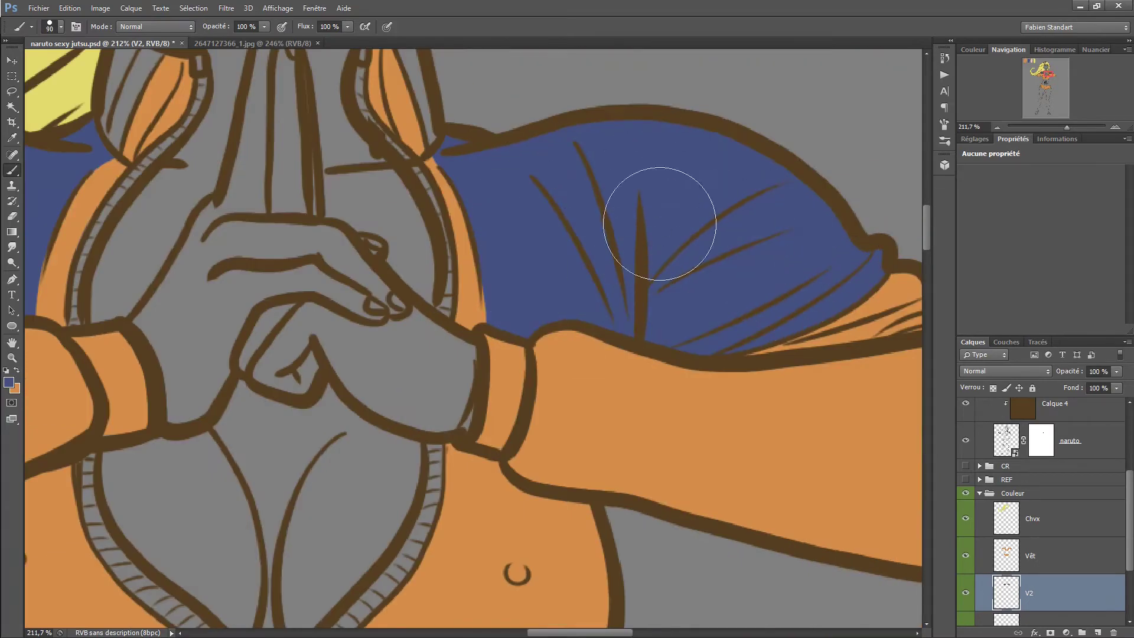
# - Select the jacket's lower waistband and fill it with the same blue
pyautogui.scroll(-10, 659, 223)
pyautogui.press('w')
pyautogui.click(524, 354)
pyautogui.hotkey('alt', 'BackSpace')
# - Select the straps and sole of the sandal on the character's left foot, fill them blue on V2 and brush in the remaining gaps
pyautogui.moveTo(1045, 89); pyautogui.dragTo(1040, 105)
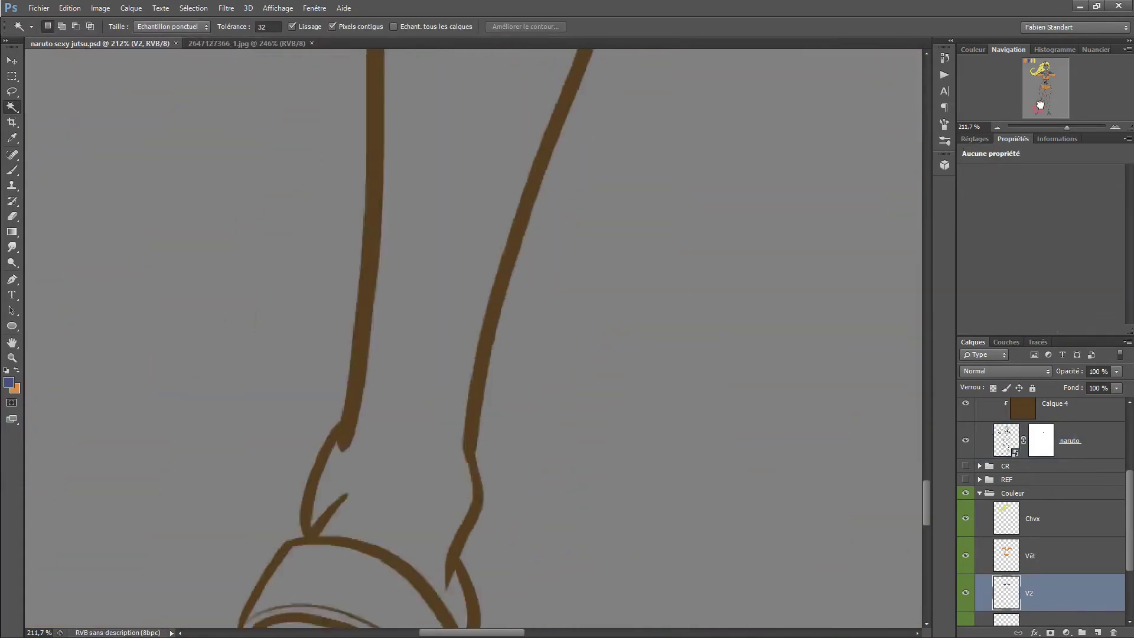
pyautogui.hotkey('alt', ']')
pyautogui.hotkey('alt', ']')
pyautogui.hotkey('alt', ']')
pyautogui.hotkey('alt', ']')
pyautogui.click(506, 277)
pyautogui.hscroll(5, 792, 388)
pyautogui.click(604, 393)
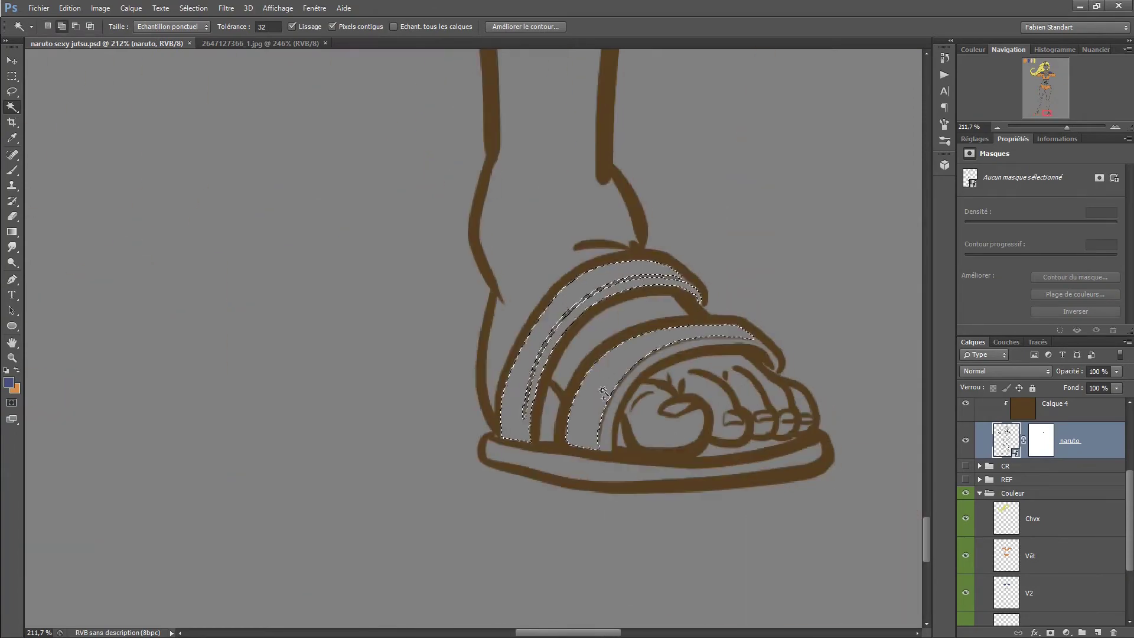
pyautogui.keyDown('shift'); pyautogui.click(738, 455); pyautogui.keyUp('shift')
pyautogui.click(1051, 592)
pyautogui.hotkey('alt', 'BackSpace')
pyautogui.hotkey('ctrl', 'd')
pyautogui.press('b')
pyautogui.moveTo(679, 349); pyautogui.dragTo(779, 368)
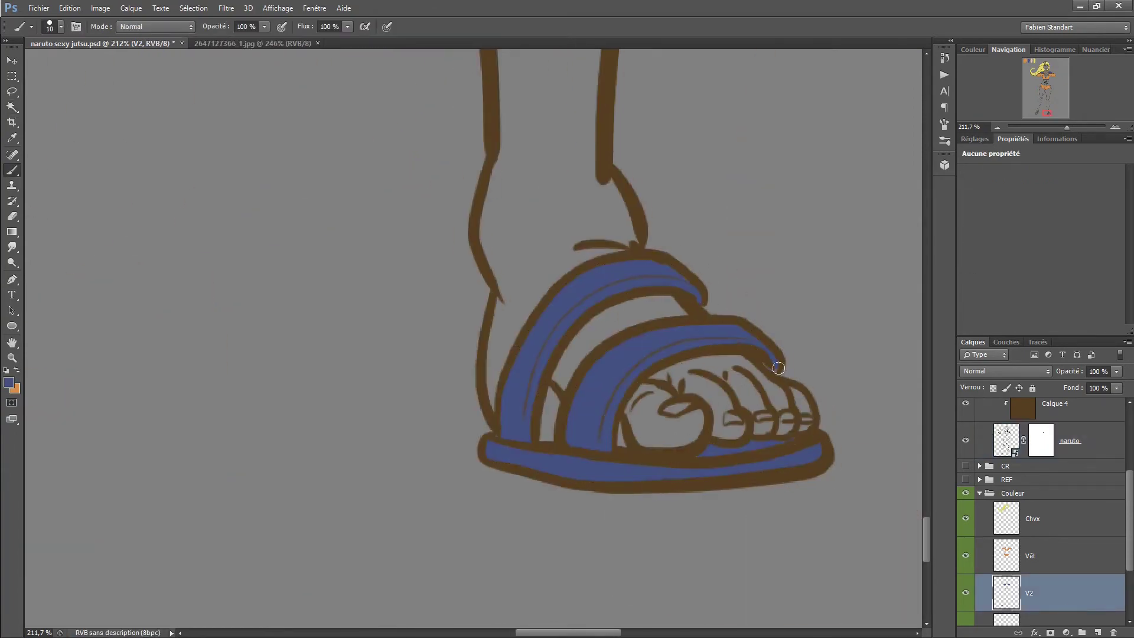
# - Paint the remaining parts of the other sandal blue on V2 and save the document
pyautogui.hscroll(-5, 779, 368)
pyautogui.press(']')
pyautogui.moveTo(637, 219)
pyautogui.mouseDown()
pyautogui.moveTo(671, 276)
pyautogui.moveTo(596, 425)
pyautogui.mouseUp()
pyautogui.moveTo(384, 322); pyautogui.dragTo(544, 322)
pyautogui.moveTo(540, 334); pyautogui.dragTo(599, 413)
pyautogui.hotkey('ctrl', 's')
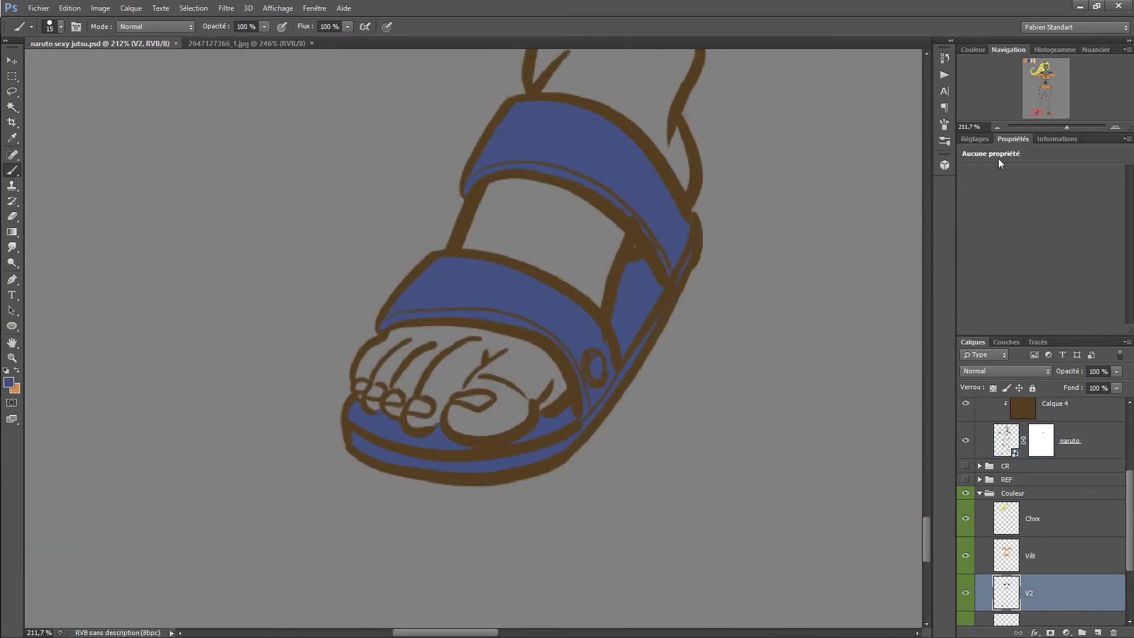
# - Show the CR sketch group, add a new layer in it and roughly sketch a strap around the thigh above the knee
pyautogui.moveTo(1067, 127)
pyautogui.mouseDown()
pyautogui.moveTo(1047, 133)
pyautogui.moveTo(1055, 127)
pyautogui.mouseUp()
pyautogui.click(966, 465)
pyautogui.click(980, 465)
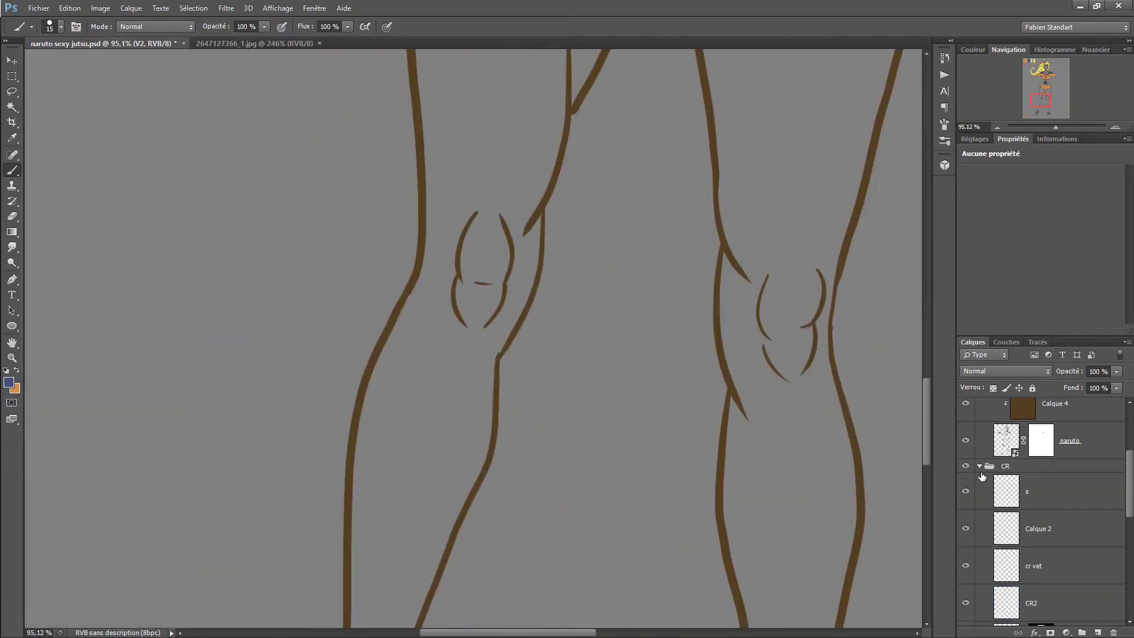
pyautogui.click(982, 476)
pyautogui.hotkey('ctrl', 'shift', 'alt', 'n')
pyautogui.hotkey('ctrl', '-')
pyautogui.moveTo(426, 271); pyautogui.dragTo(553, 309)
pyautogui.moveTo(445, 349); pyautogui.dragTo(530, 367)
pyautogui.moveTo(426, 274); pyautogui.dragTo(441, 357)
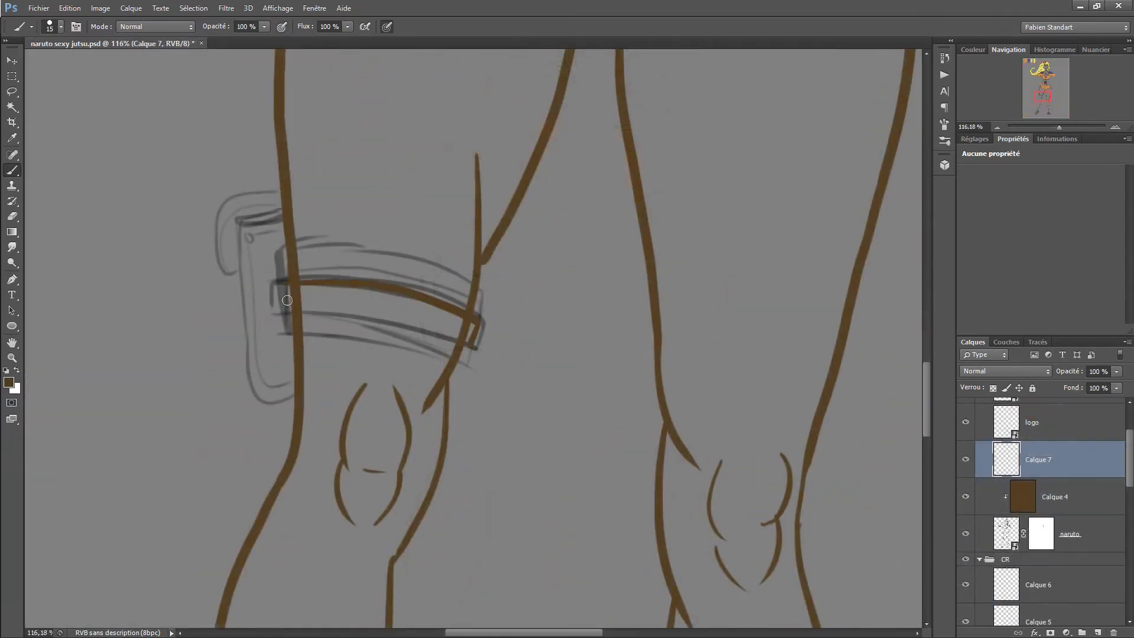
# - Ink the thigh strap, its bandages and the attached holster in brown over the sketch on Calque 7
pyautogui.moveTo(299, 311); pyautogui.dragTo(454, 347)
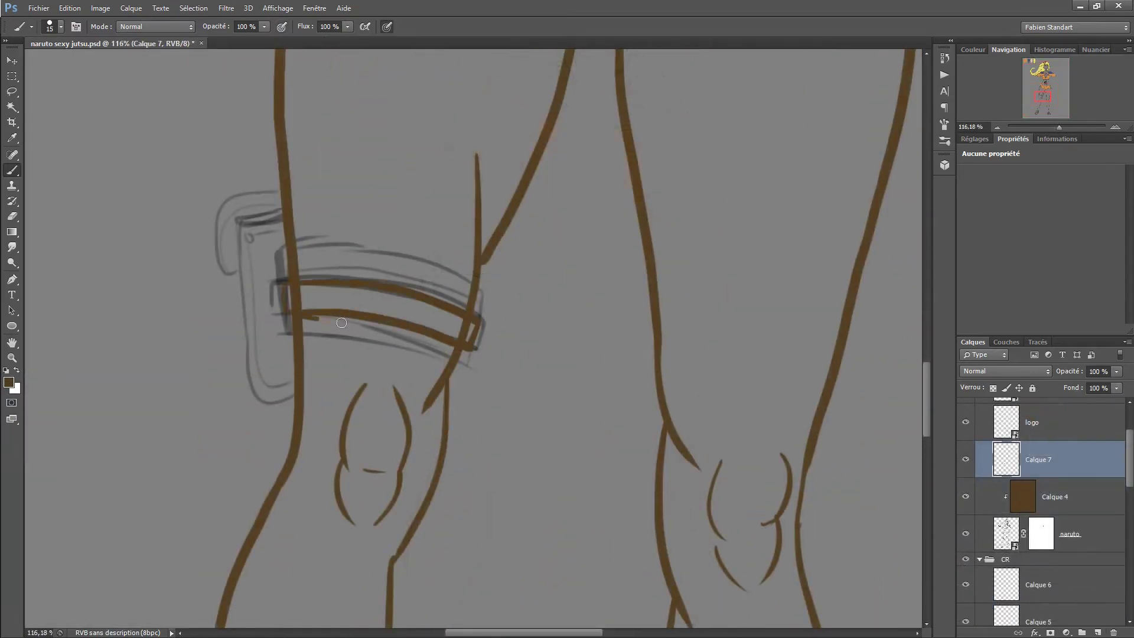
pyautogui.moveTo(301, 334); pyautogui.dragTo(449, 367)
pyautogui.moveTo(298, 272); pyautogui.dragTo(477, 302)
pyautogui.moveTo(297, 247); pyautogui.dragTo(478, 288)
pyautogui.hotkey('ctrl', 'z')
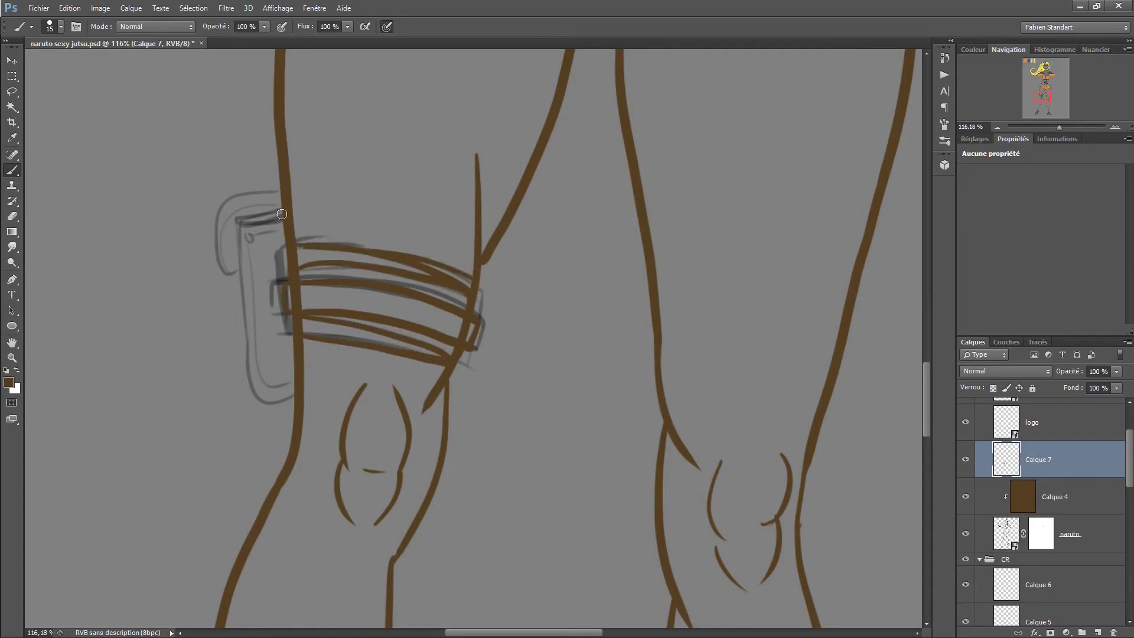
pyautogui.moveTo(282, 214)
pyautogui.mouseDown()
pyautogui.moveTo(231, 252)
pyautogui.moveTo(276, 403)
pyautogui.mouseUp()
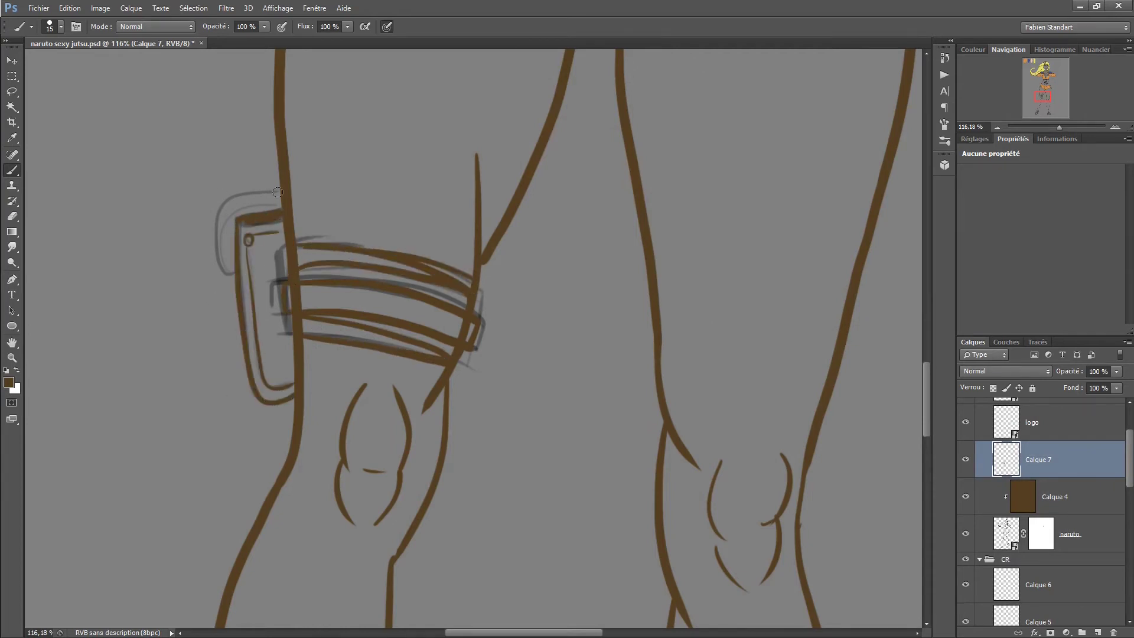
pyautogui.moveTo(278, 192); pyautogui.dragTo(226, 252)
# - Mask out the naruto layer's leg outline where the thigh strap crosses it
pyautogui.hotkey('alt', '[')
pyautogui.hotkey('alt', '[')
pyautogui.hotkey('ctrl', '\\')
pyautogui.press(']')
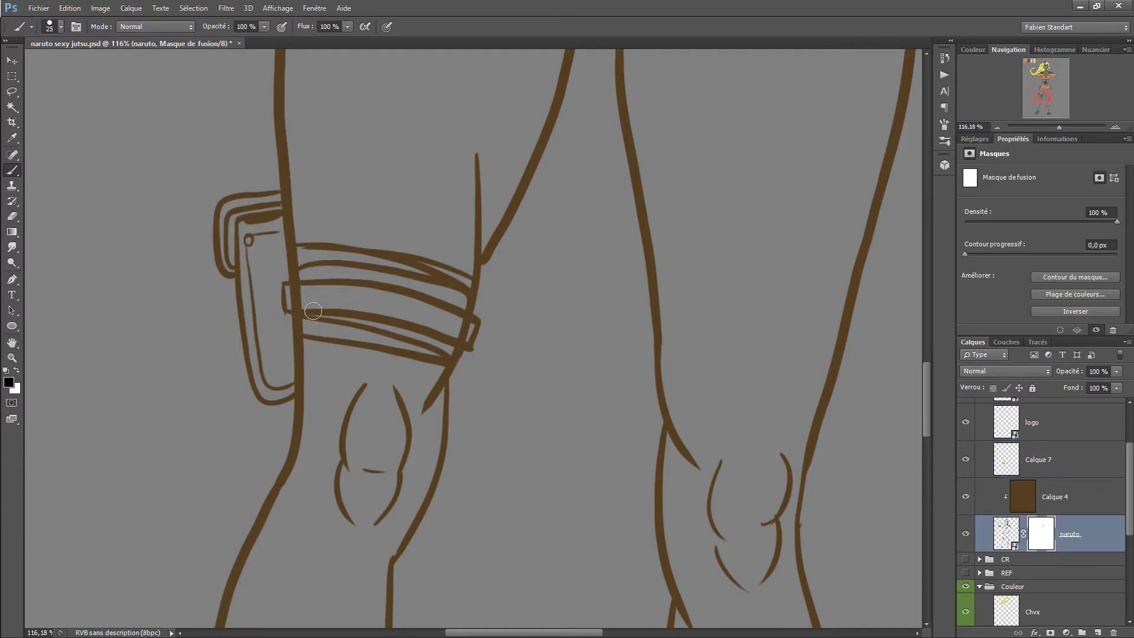
# - Clean up the holster lines with a mask on Calque 7 and combine the line-art layers into one smart object named Naruto
pyautogui.hotkey('alt', ']')
pyautogui.hotkey('alt', ']')
pyautogui.press(']')
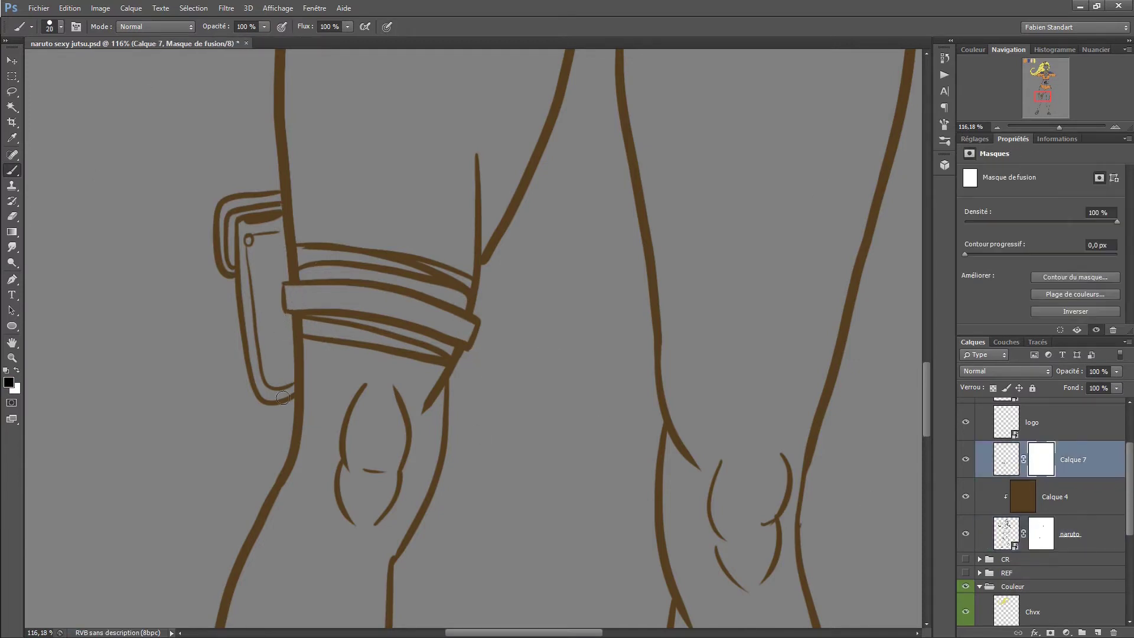
pyautogui.rightClick(1074, 500)
pyautogui.click(868, 435)
# - Select the thigh strap and holster areas and fill them with blue on the V2 layer
pyautogui.press('w')
pyautogui.scroll(-2, 490, 355)
pyautogui.click(567, 345)
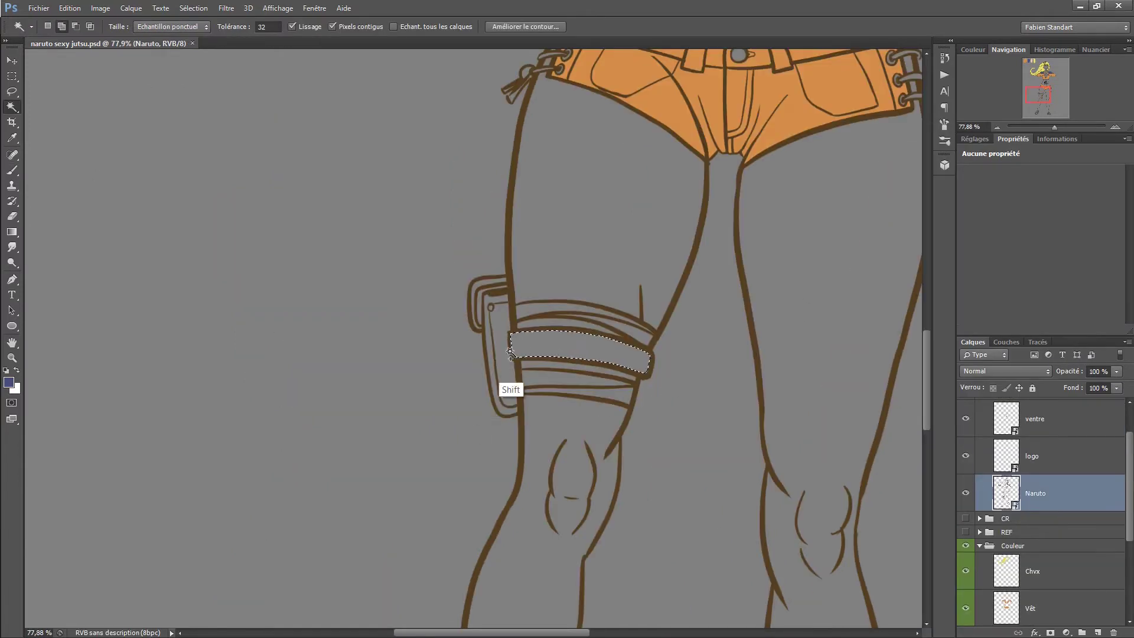
pyautogui.keyDown('shift'); pyautogui.click(505, 354); pyautogui.keyUp('shift')
pyautogui.keyDown('shift'); pyautogui.click(490, 357); pyautogui.keyUp('shift')
pyautogui.hotkey('alt', '[')
pyautogui.hotkey('alt', '[')
pyautogui.hotkey('alt', '[')
pyautogui.hotkey('alt', '[')
pyautogui.hotkey('alt', 'BackSpace')
pyautogui.hotkey('ctrl', 'd')
# - Paint the collar's outer panels and the jacket's zip edging white on the V2 layer
pyautogui.press('b')
pyautogui.press('x')
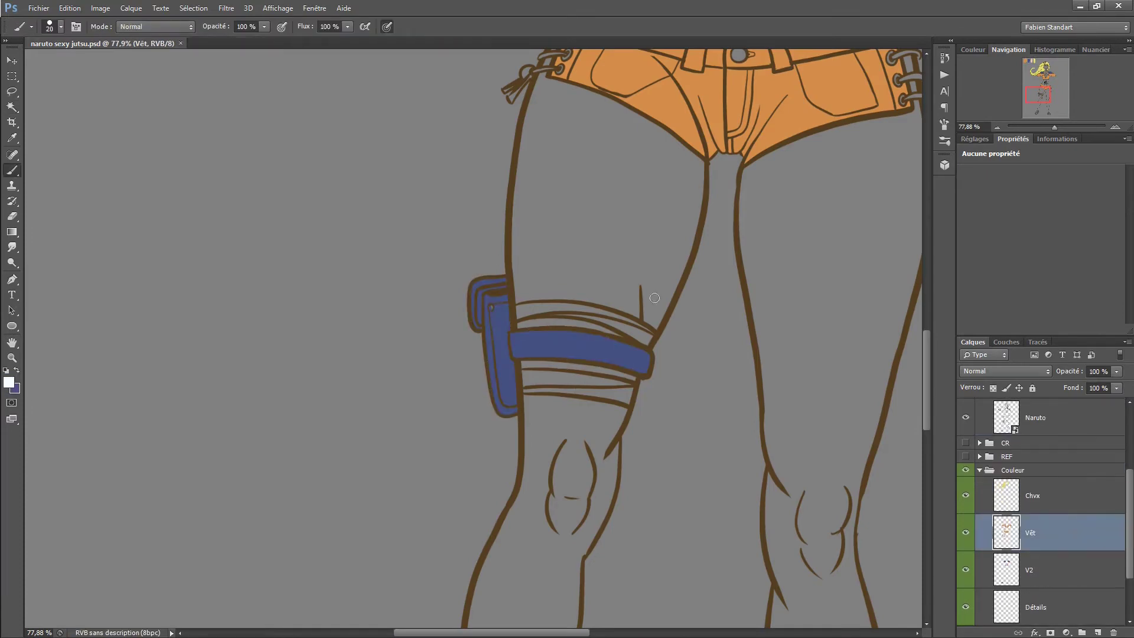
pyautogui.scroll(5, 490, 366)
pyautogui.press('[')
pyautogui.moveTo(491, 366)
pyautogui.mouseDown()
pyautogui.moveTo(509, 384)
pyautogui.moveTo(473, 443)
pyautogui.mouseUp()
pyautogui.moveTo(700, 352); pyautogui.dragTo(721, 444)
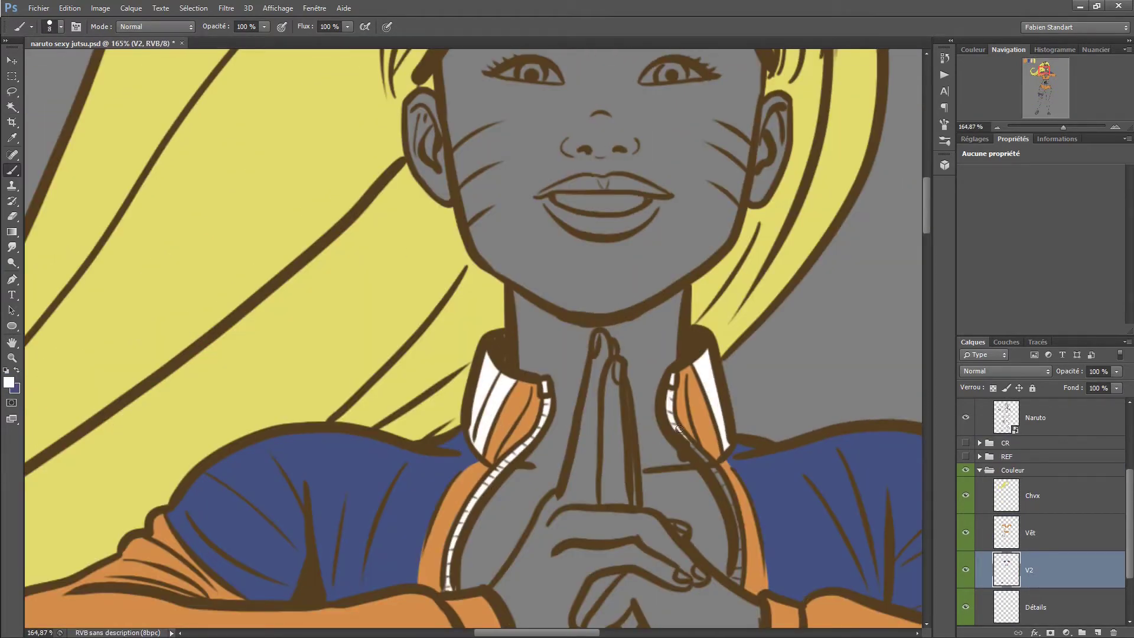
pyautogui.moveTo(763, 601); pyautogui.dragTo(736, 137)
pyautogui.moveTo(427, 236)
pyautogui.mouseDown()
pyautogui.moveTo(549, 407)
pyautogui.moveTo(707, 246)
pyautogui.mouseUp()
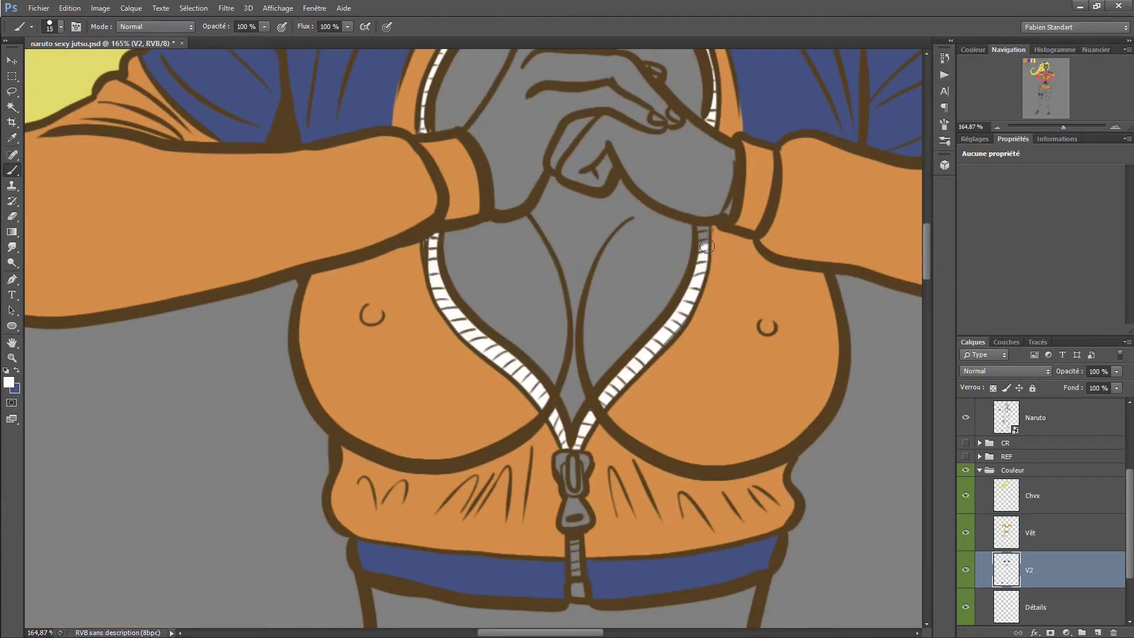
# - Paint the laces and hanging knot on the shorts' side above the holster leg white
pyautogui.scroll(-10, 574, 591)
pyautogui.moveTo(477, 332); pyautogui.dragTo(672, 438)
pyautogui.moveTo(475, 300); pyautogui.dragTo(428, 305)
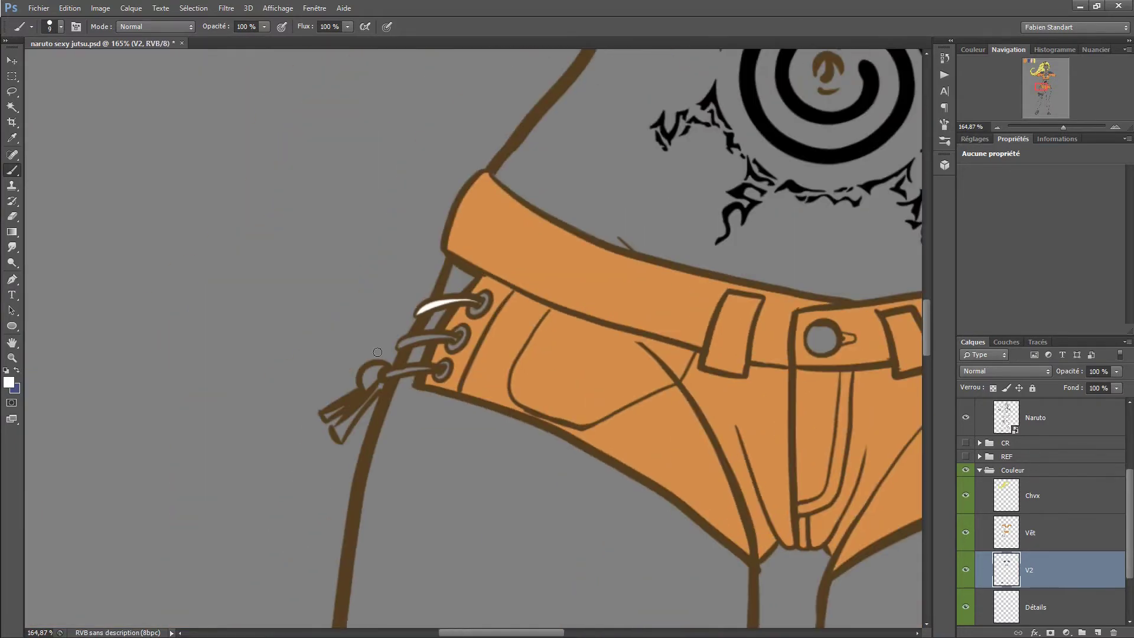
pyautogui.scroll(3, 472, 343)
pyautogui.moveTo(361, 353); pyautogui.dragTo(390, 342)
pyautogui.moveTo(320, 387); pyautogui.dragTo(269, 481)
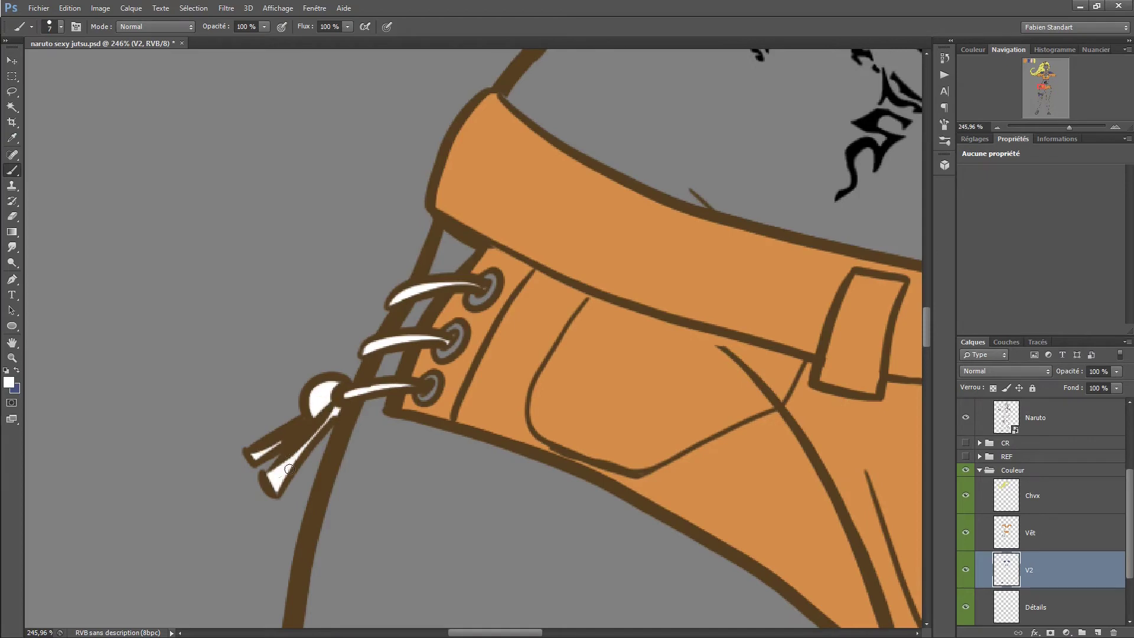
# - Paint the laces and knot on the opposite side of the shorts white
pyautogui.hscroll(10, 427, 336)
pyautogui.moveTo(420, 421); pyautogui.dragTo(487, 405)
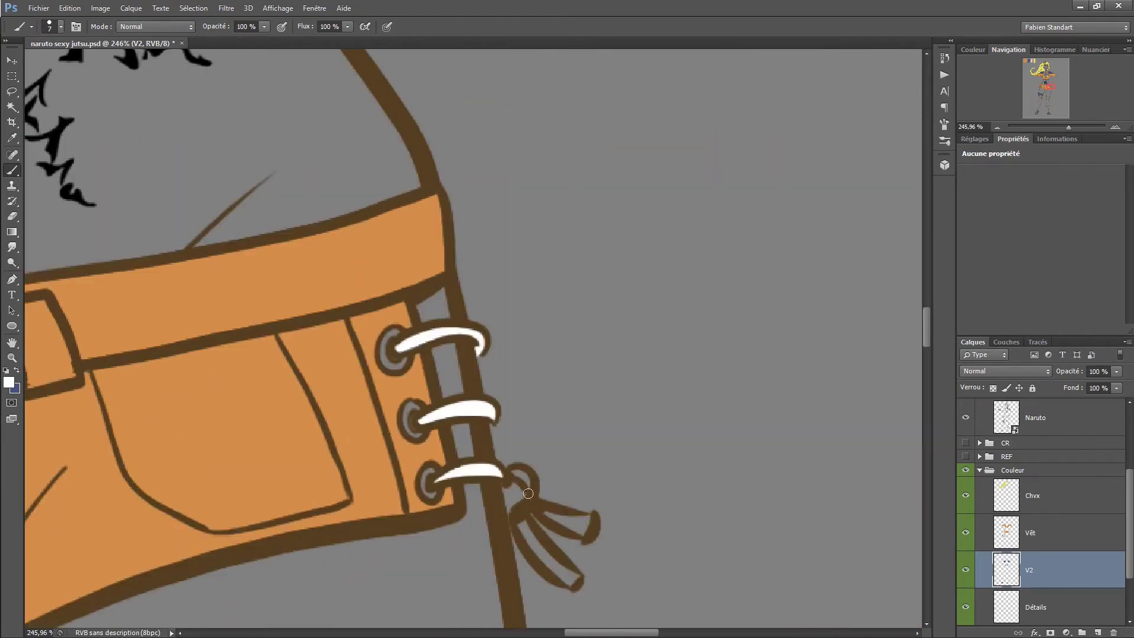
pyautogui.moveTo(528, 494); pyautogui.dragTo(570, 579)
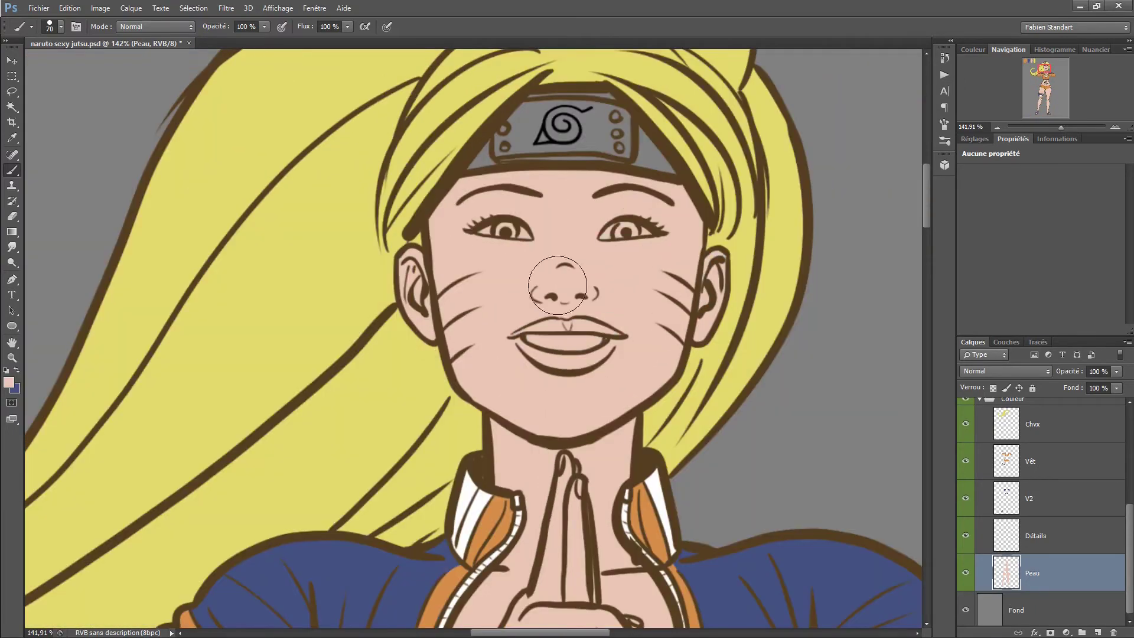
# - Create a new layer named V3 above the Détails layer
pyautogui.click(1049, 535)
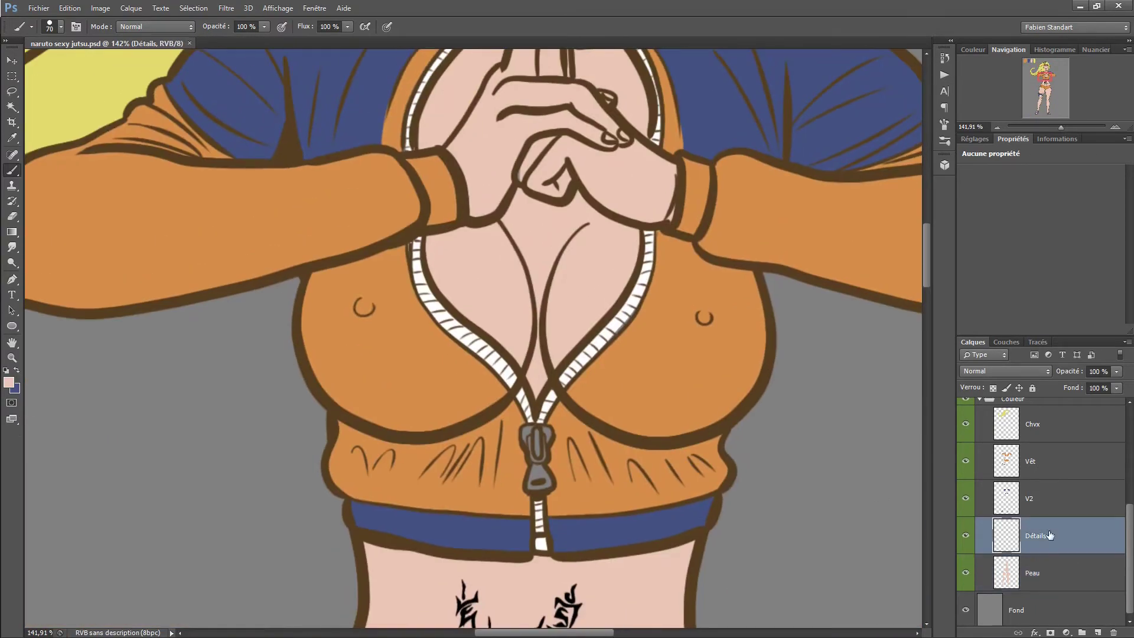
pyautogui.hotkey('ctrl', 'shift', 'n')
pyautogui.write('V3')
pyautogui.press('Return')
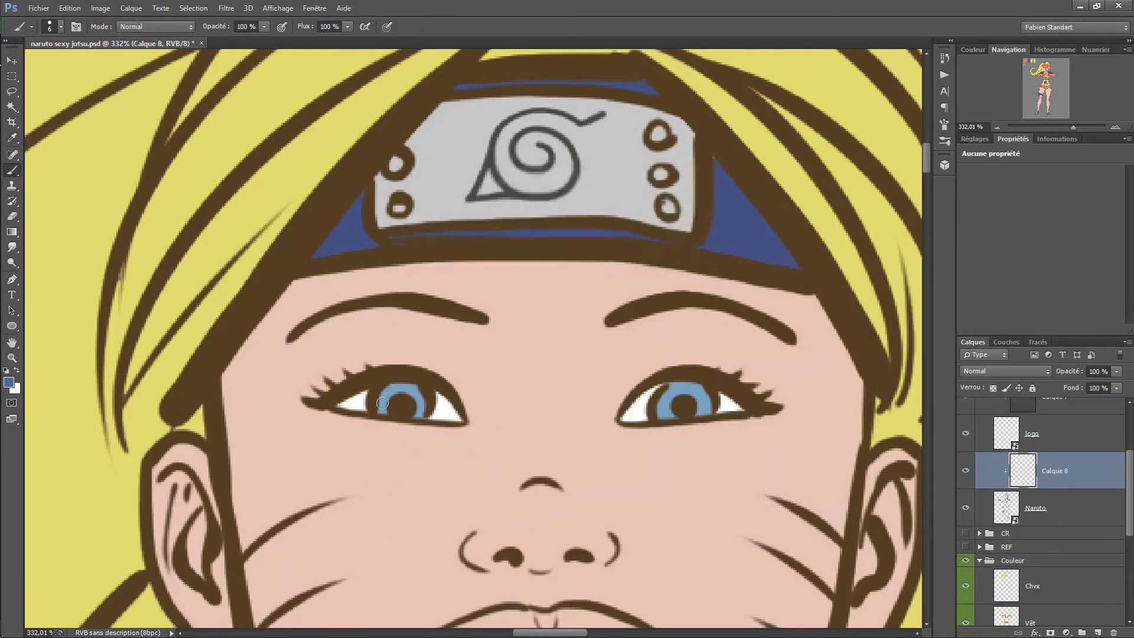
# - Colour the lower edge of the character's eye with a larger brush on the Calque 8 layer clipped to the line art
pyautogui.scroll(3, 382, 403)
pyautogui.press('[')
pyautogui.press('[')
pyautogui.press('[')
pyautogui.moveTo(328, 418); pyautogui.dragTo(362, 411)
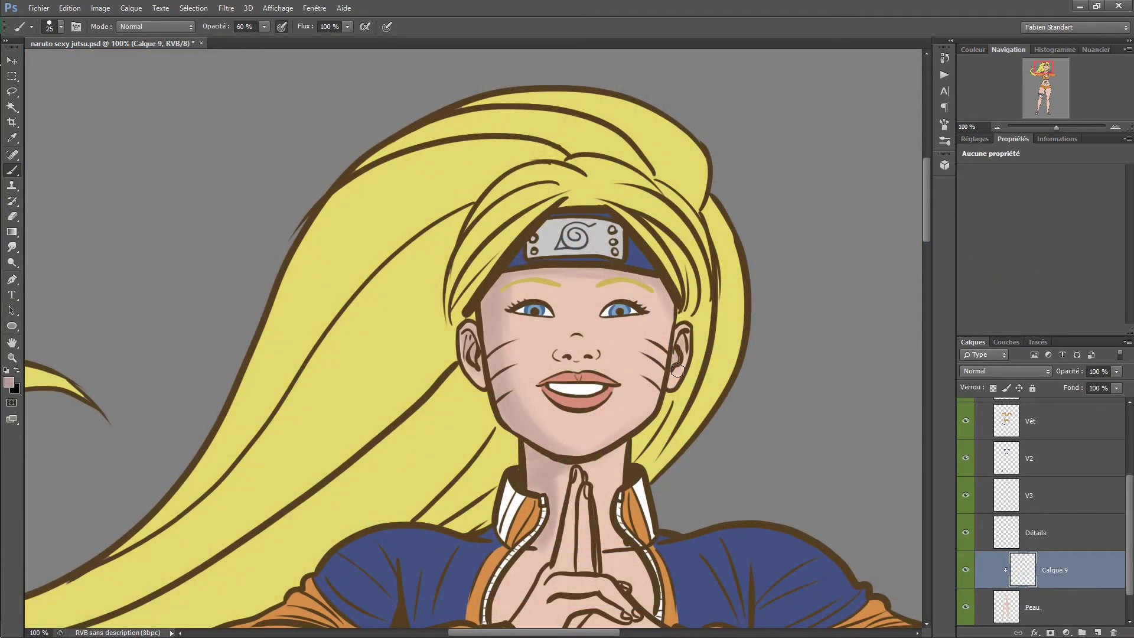
# - Shade the skin of the neck, hands and chest with dusky pink strokes on the Calque 9 layer at 60% opacity
pyautogui.scroll(-5, 446, 272)
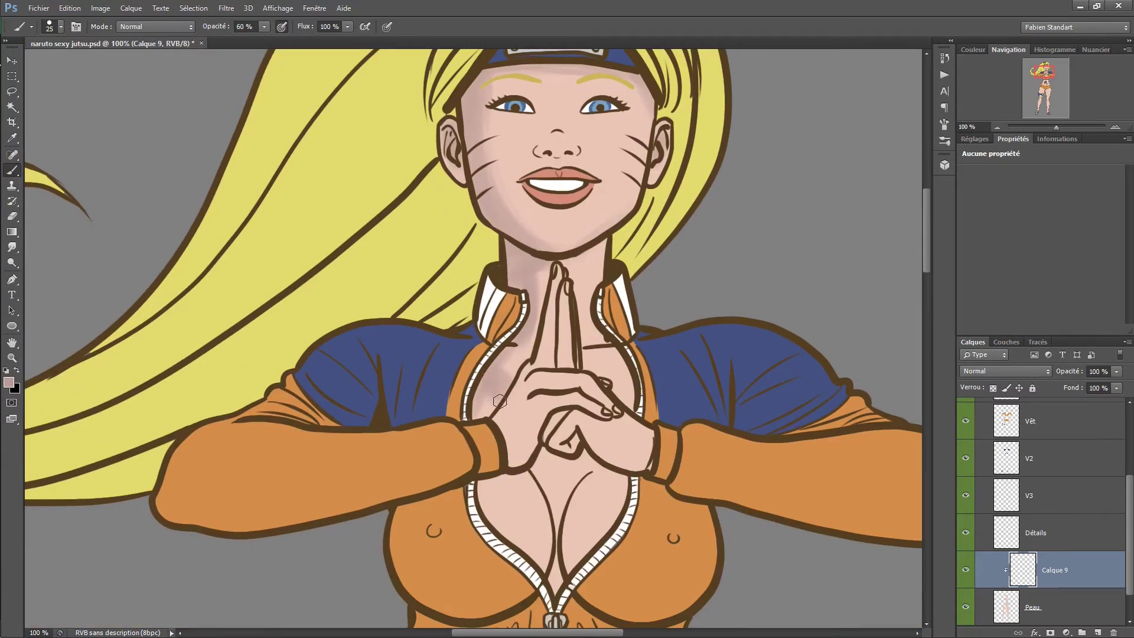
pyautogui.moveTo(482, 476); pyautogui.dragTo(523, 545)
pyautogui.moveTo(624, 486); pyautogui.dragTo(553, 456)
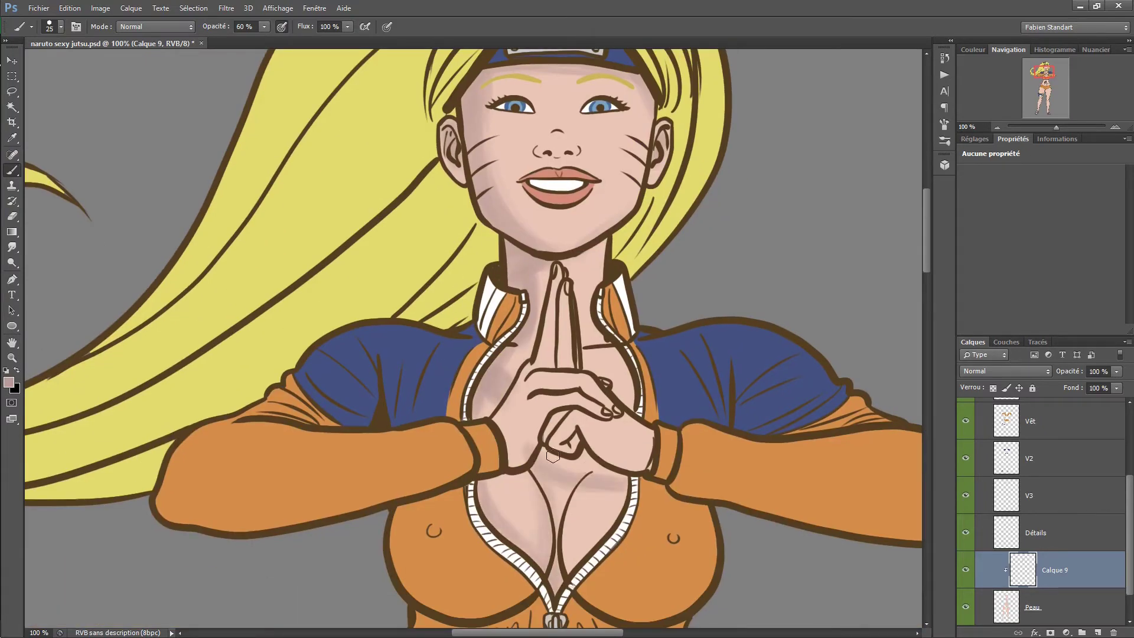
pyautogui.moveTo(565, 495); pyautogui.dragTo(576, 569)
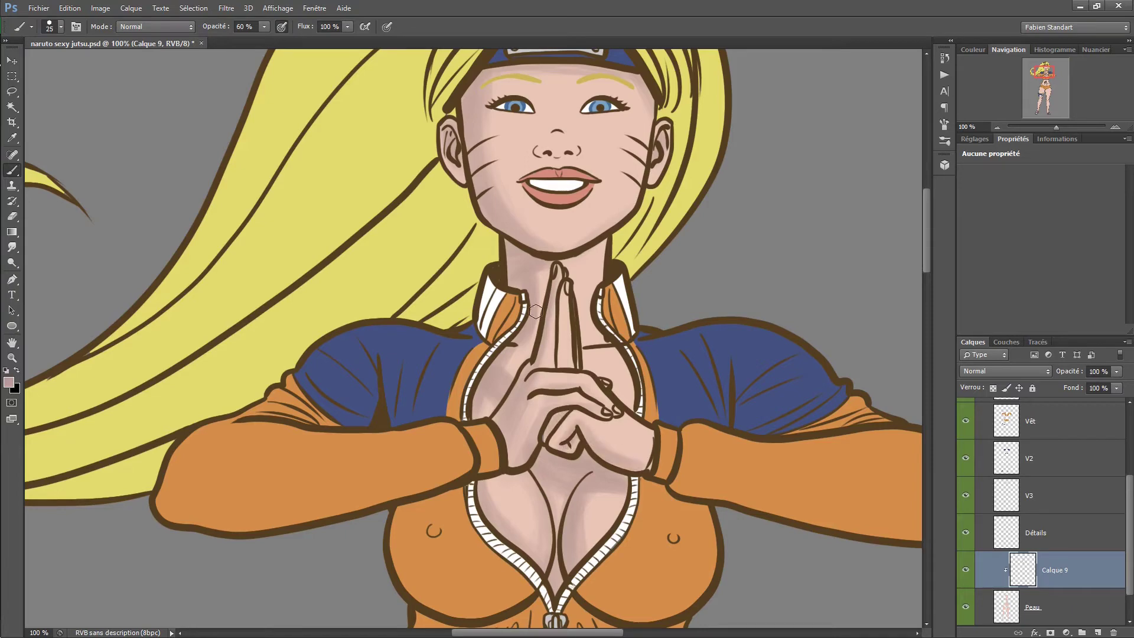
pyautogui.moveTo(591, 294); pyautogui.dragTo(626, 366)
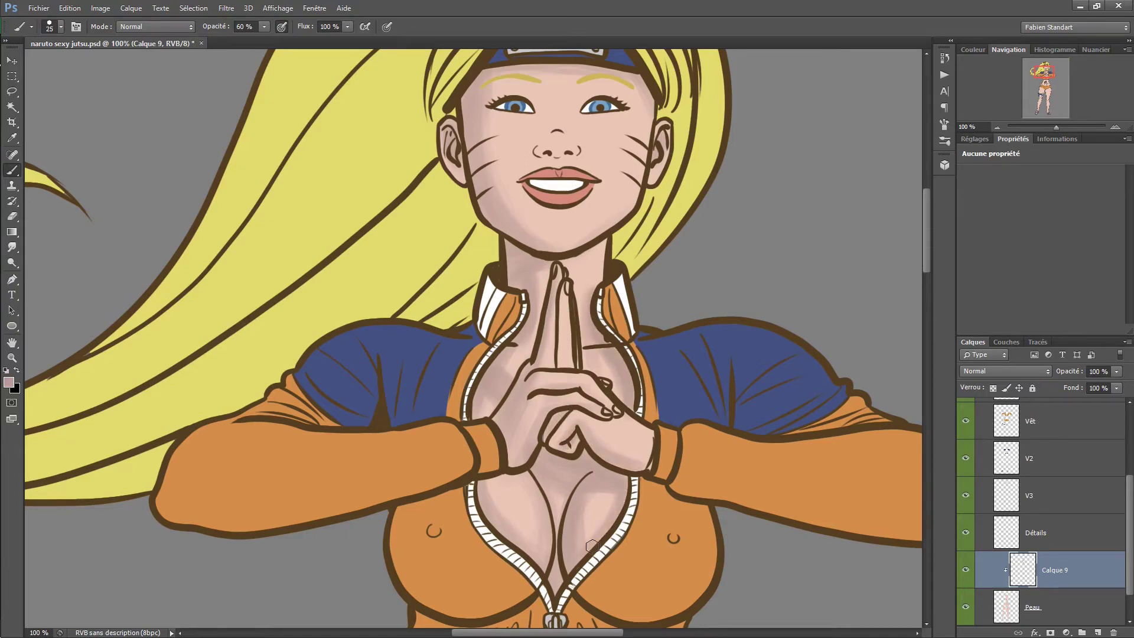
pyautogui.scroll(5, 593, 546)
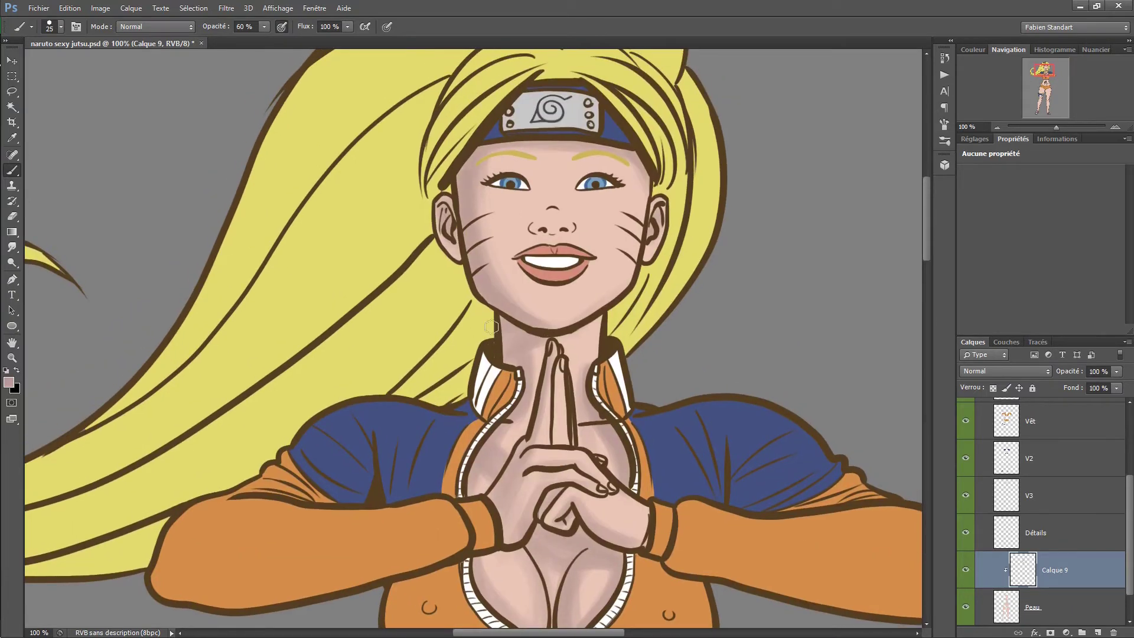
# - Shade the side of the waist and belly along its outline with a larger dusky pink brush
pyautogui.scroll(-10, 540, 338)
pyautogui.scroll(-3, 477, 380)
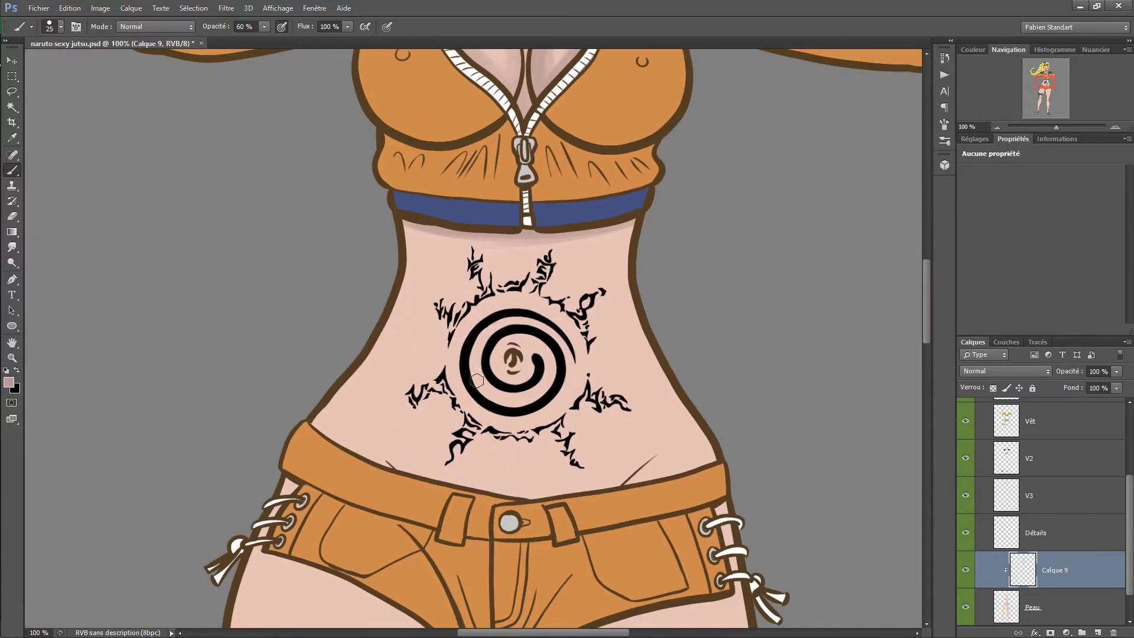
pyautogui.press(']')
pyautogui.press(']')
pyautogui.press(']')
pyautogui.press(']')
pyautogui.press(']')
pyautogui.press(']')
pyautogui.moveTo(414, 228)
pyautogui.mouseDown()
pyautogui.moveTo(331, 414)
pyautogui.moveTo(327, 404)
pyautogui.mouseUp()
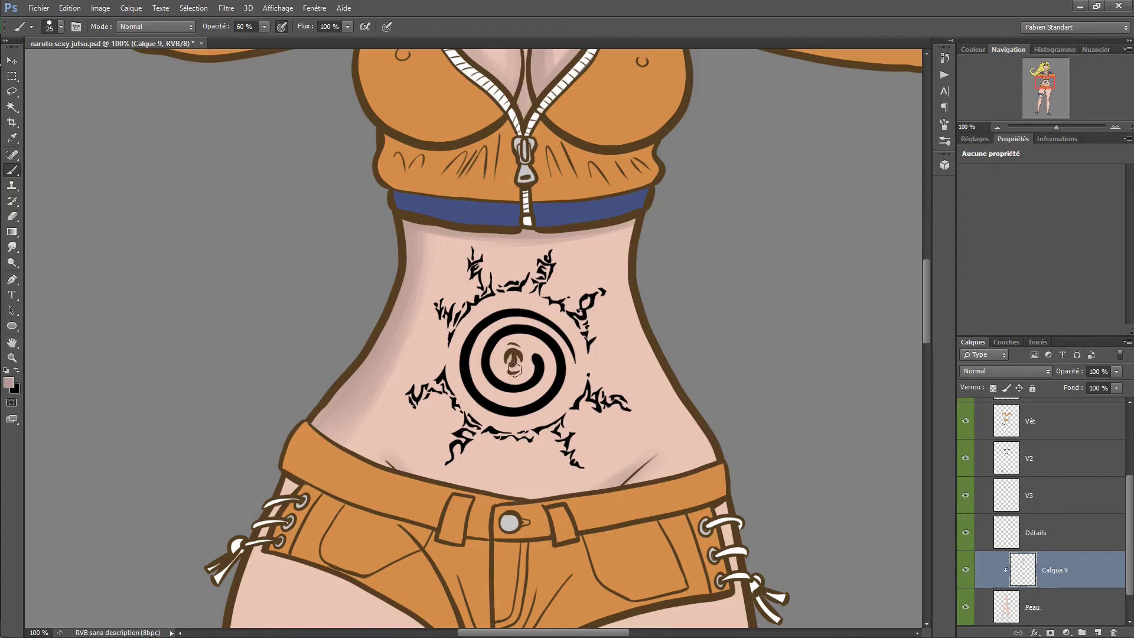
# - Shade the outer edge of the holster leg's thigh with a smaller dusky pink brush
pyautogui.scroll(-10, 491, 226)
pyautogui.press('[')
pyautogui.press('[')
pyautogui.press('[')
pyautogui.press('[')
pyautogui.press('[')
pyautogui.press('[')
pyautogui.moveTo(254, 178)
pyautogui.mouseDown()
pyautogui.moveTo(219, 390)
pyautogui.moveTo(225, 437)
pyautogui.mouseUp()
# - Shade the skin beneath the thigh bandages, the inner side of the knee and the inner thigh on the holster leg
pyautogui.scroll(-8, 236, 355)
pyautogui.moveTo(352, 299); pyautogui.dragTo(209, 284)
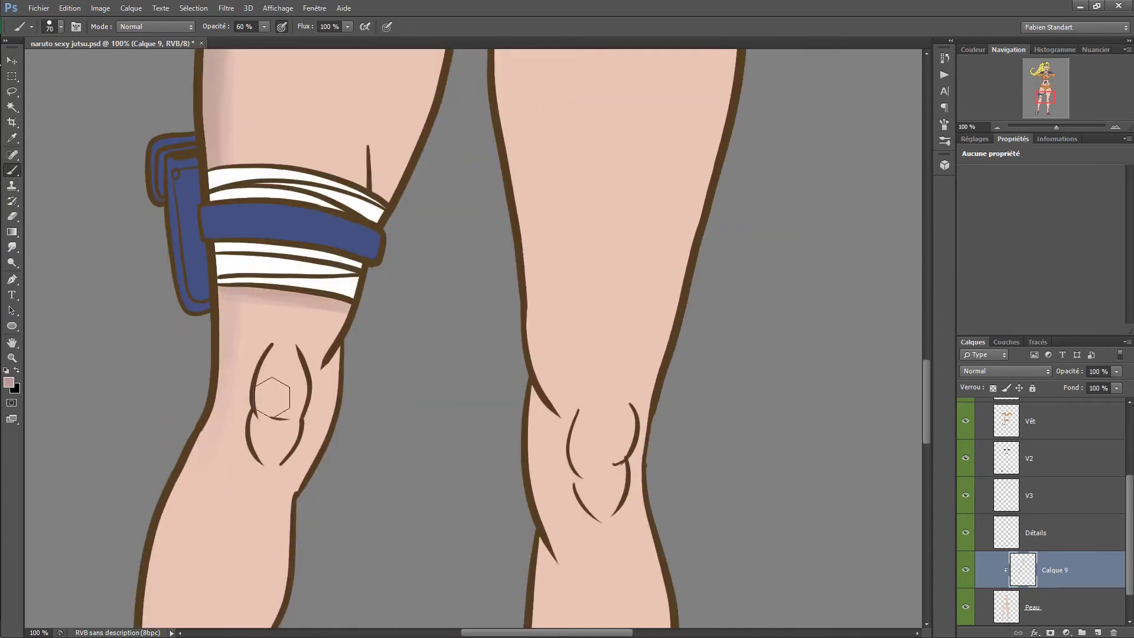
pyautogui.press('[')
pyautogui.moveTo(329, 355); pyautogui.dragTo(313, 466)
pyautogui.scroll(5, 376, 237)
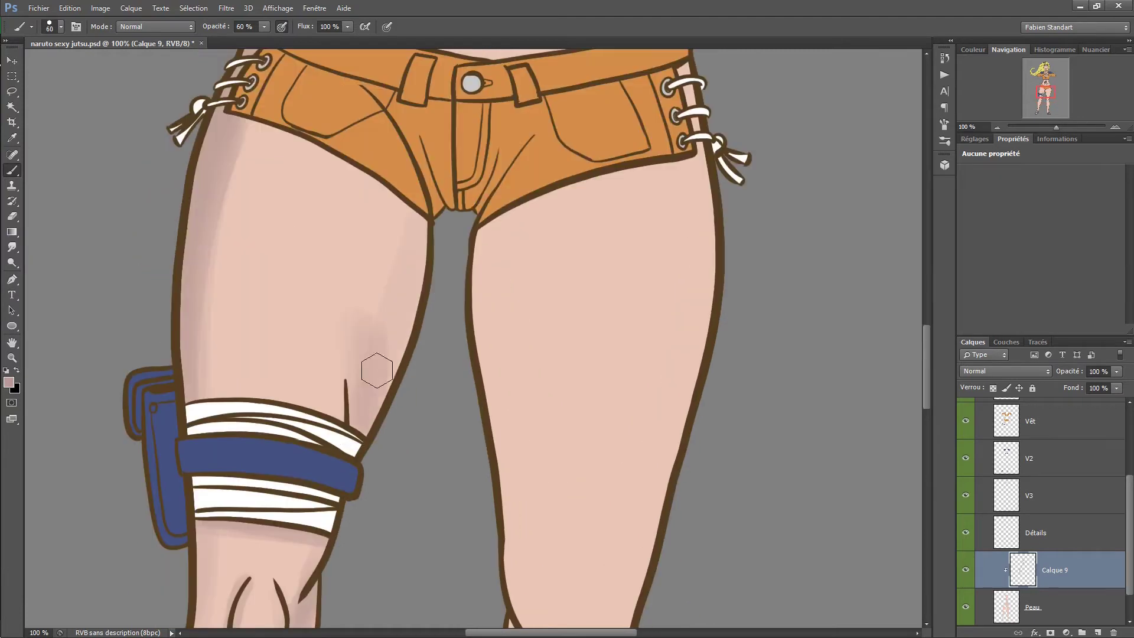
pyautogui.moveTo(377, 370); pyautogui.dragTo(414, 248)
# - Shade both edges of the holster leg's calf and the foot between the sandal straps
pyautogui.scroll(-10, 350, 204)
pyautogui.hscroll(-3, 349, 204)
pyautogui.moveTo(265, 185)
pyautogui.mouseDown()
pyautogui.moveTo(253, 347)
pyautogui.moveTo(268, 532)
pyautogui.mouseUp()
pyautogui.moveTo(449, 77); pyautogui.dragTo(309, 514)
pyautogui.scroll(-6, 362, 331)
pyautogui.moveTo(248, 414); pyautogui.dragTo(294, 482)
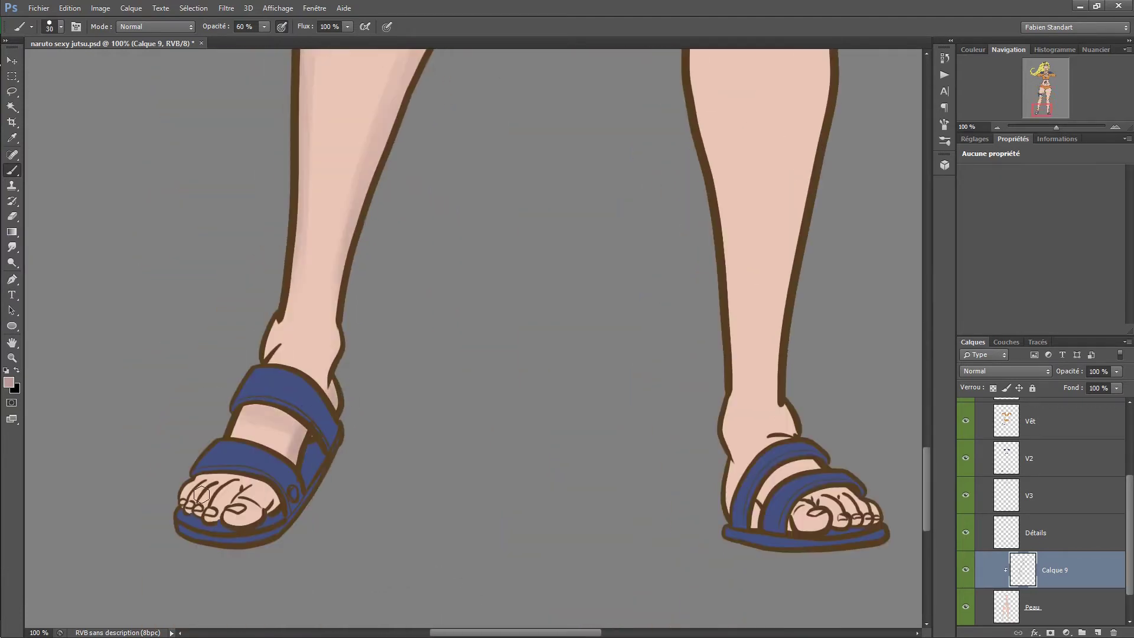
# - Shade the ankle and lower shin of the other leg above its sandal
pyautogui.scroll(8, 567, 493)
pyautogui.hscroll(4, 567, 494)
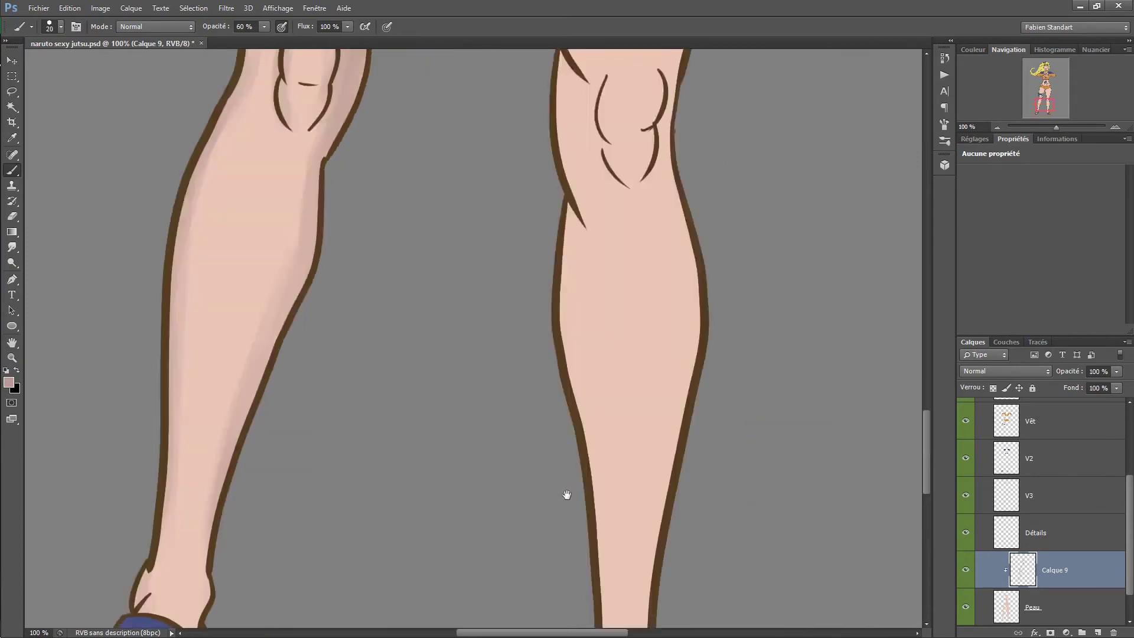
pyautogui.scroll(-8, 444, 344)
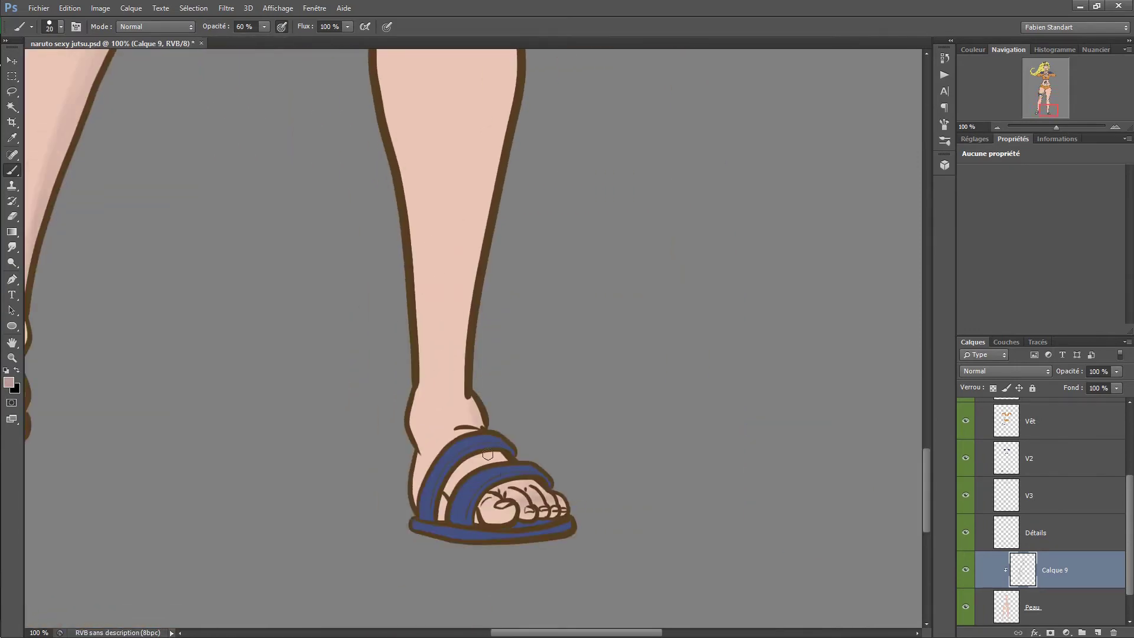
pyautogui.moveTo(466, 425); pyautogui.dragTo(473, 165)
# - Shade the upper calf of the leg without the holster using a larger brush, enlarging it further for the thigh
pyautogui.press(']')
pyautogui.press(']')
pyautogui.press(']')
pyautogui.press(']')
pyautogui.press(']')
pyautogui.press(']')
pyautogui.scroll(6, 498, 242)
pyautogui.moveTo(473, 278)
pyautogui.mouseDown()
pyautogui.moveTo(467, 437)
pyautogui.moveTo(530, 165)
pyautogui.mouseUp()
pyautogui.scroll(3, 417, 343)
pyautogui.press(']')
pyautogui.press(']')
pyautogui.press(']')
pyautogui.press(']')
pyautogui.scroll(3, 503, 303)
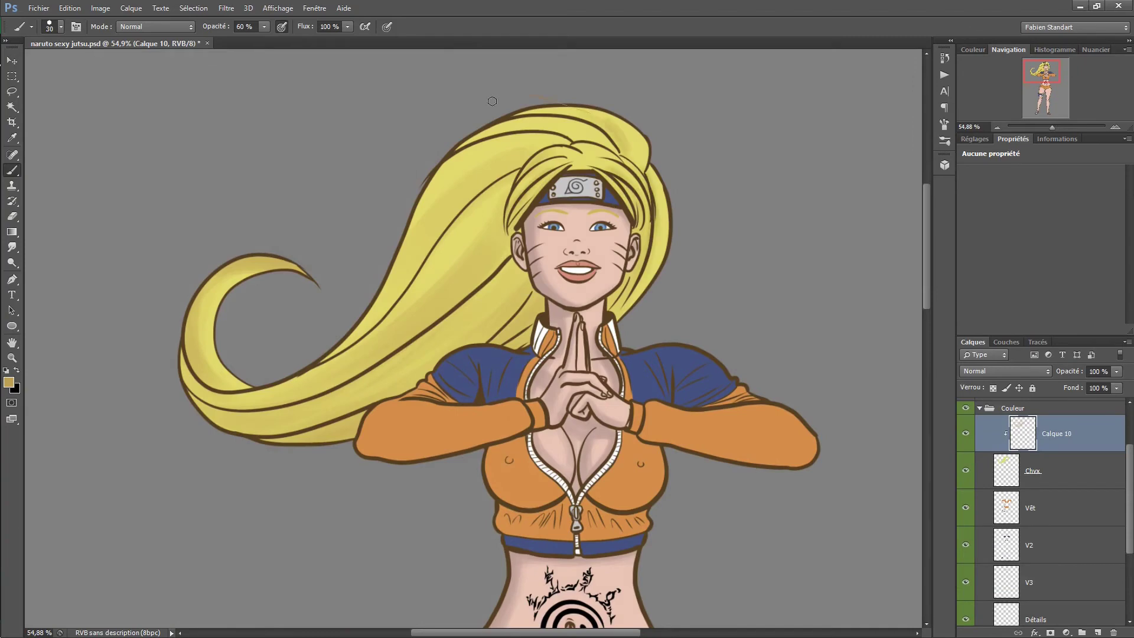
# - Enlarge the brush to 45 px for shading the hair on the Calque 10 layer
pyautogui.press(']')
pyautogui.press(']')
pyautogui.press(']')
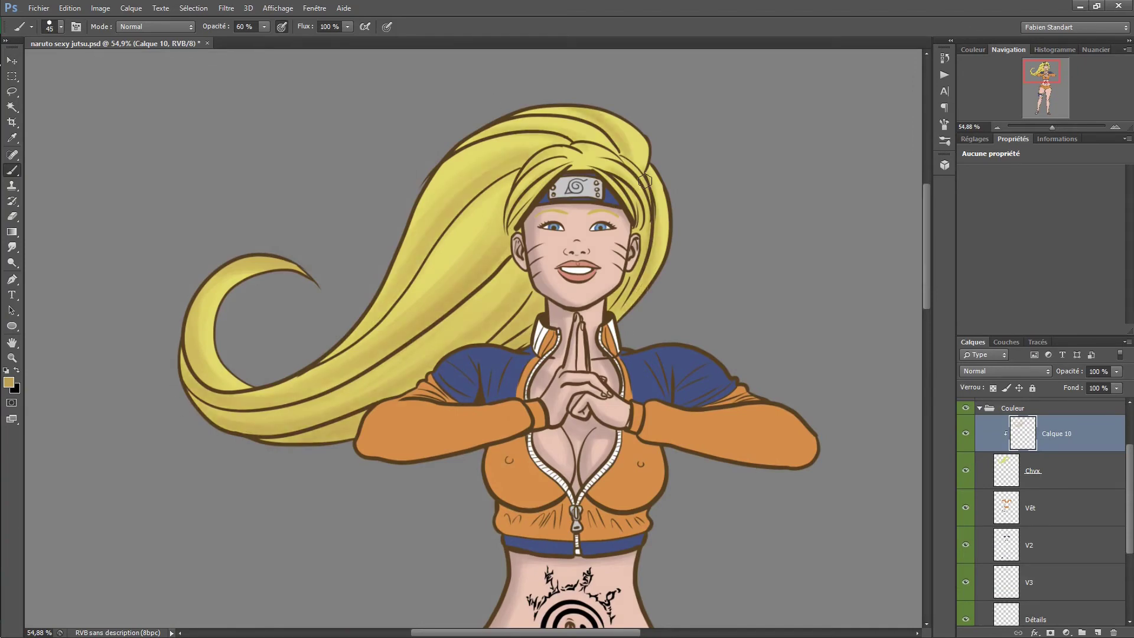
# - Add a new layer clipped to the Vêt layer and set the brush colour to a darker shade of the jacket's orange
pyautogui.click(1030, 508)
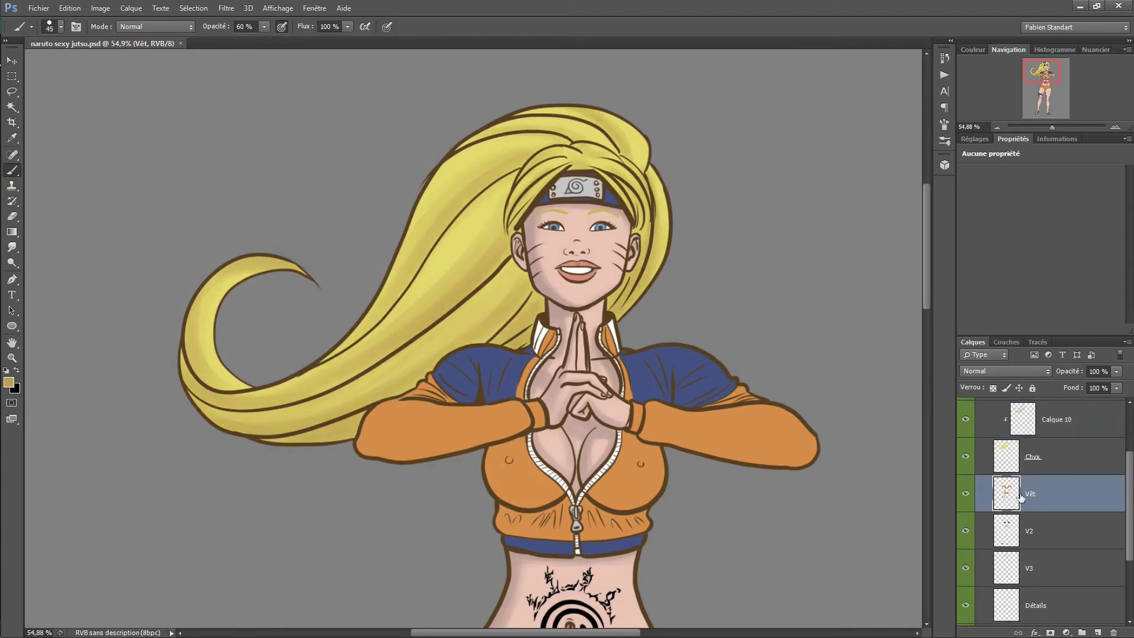
pyautogui.hotkey('ctrl', 'shift', 'n')
pyautogui.press('Return')
pyautogui.press('i')
pyautogui.click(679, 435)
pyautogui.click(632, 373)
pyautogui.press('Return')
pyautogui.press('b')
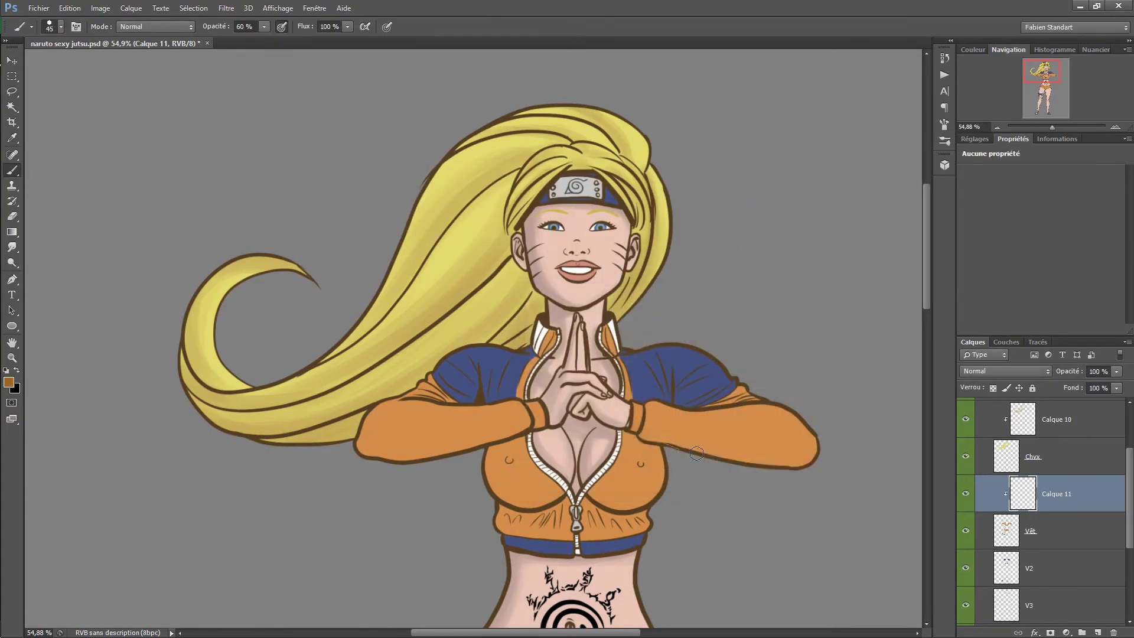
# - Shade the undersides of both orange sleeves and the jacket front below the hands with dark orange
pyautogui.moveTo(809, 458); pyautogui.dragTo(643, 434)
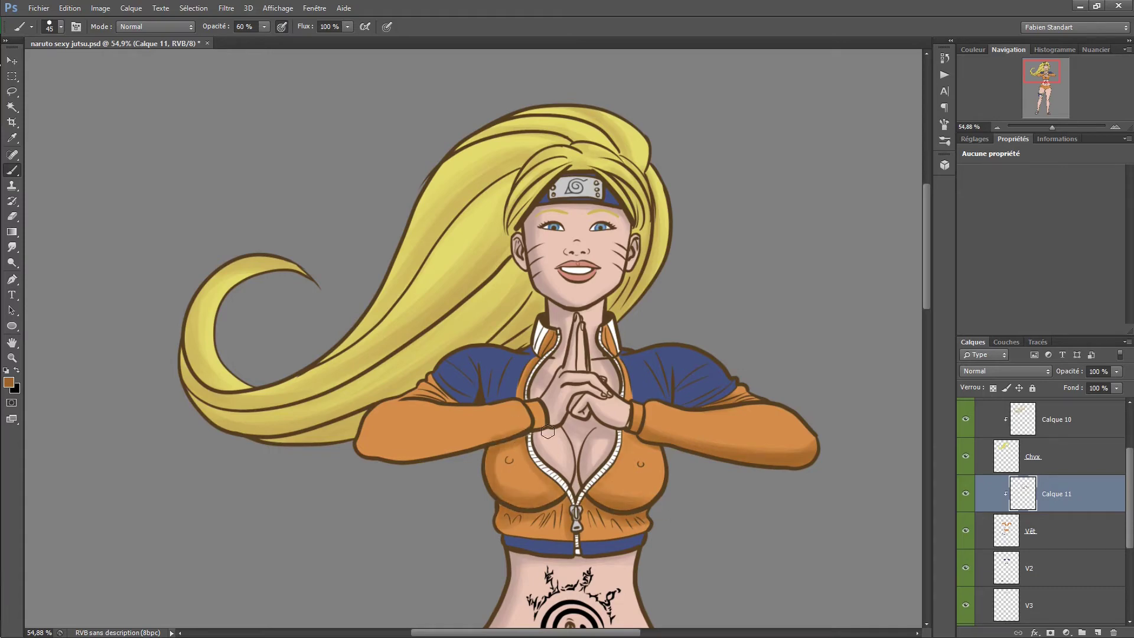
pyautogui.moveTo(547, 432); pyautogui.dragTo(322, 447)
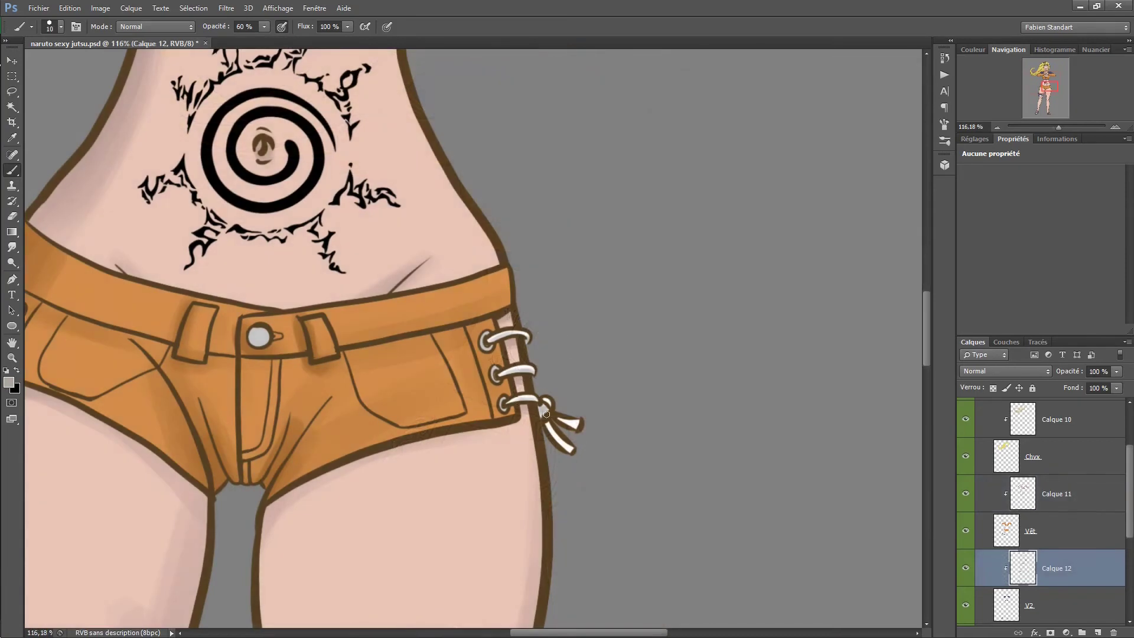
# - Shade the shorts' hanging lace knot grey and add a new layer clipped to V3
pyautogui.moveTo(547, 415); pyautogui.dragTo(564, 440)
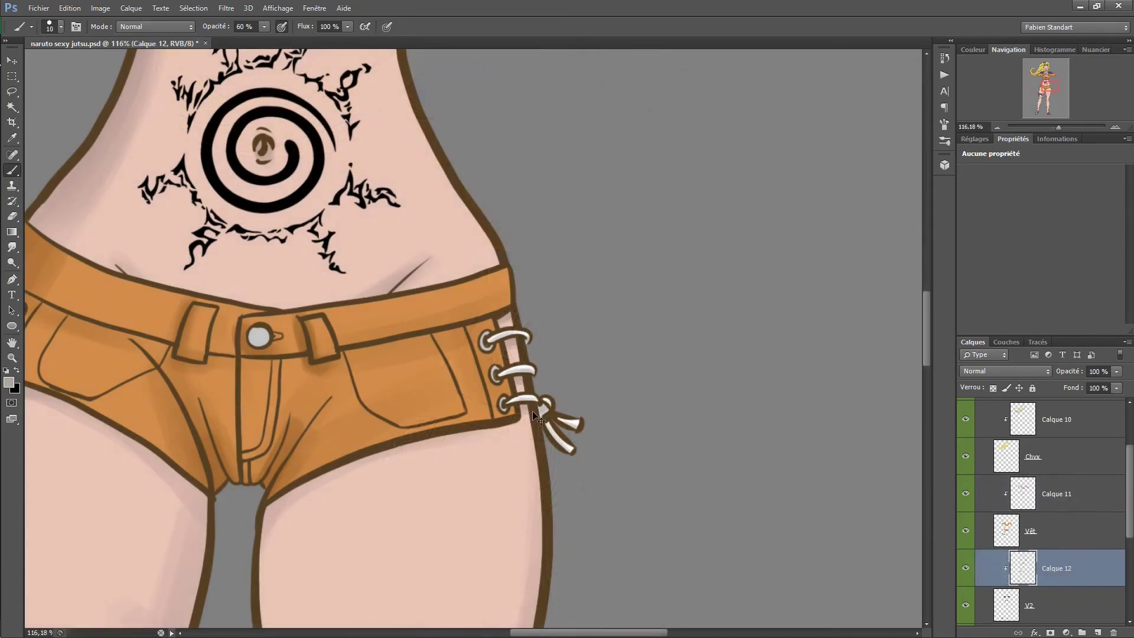
pyautogui.hotkey('alt', '[')
pyautogui.hotkey('alt', '[')
pyautogui.hotkey('ctrl', 'shift', 'n')
pyautogui.press('Return')
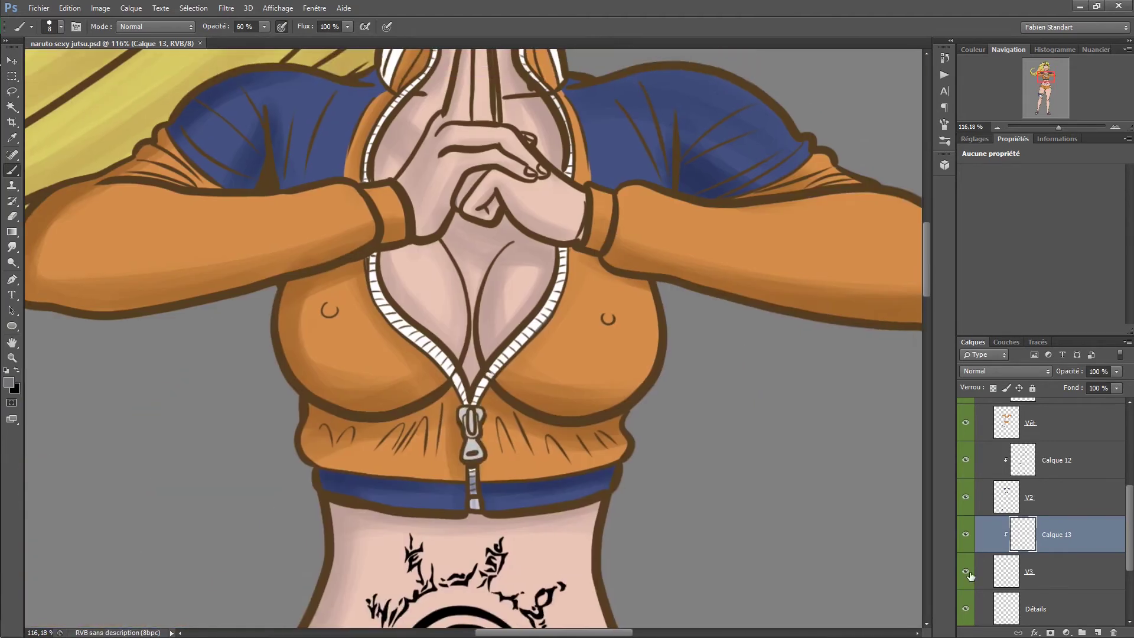
# - Shade the jacket's white zip edging light grey on the Calque 12 layer and switch back to the Calque 13 layer
pyautogui.hotkey('alt', ']')
pyautogui.hotkey('alt', ']')
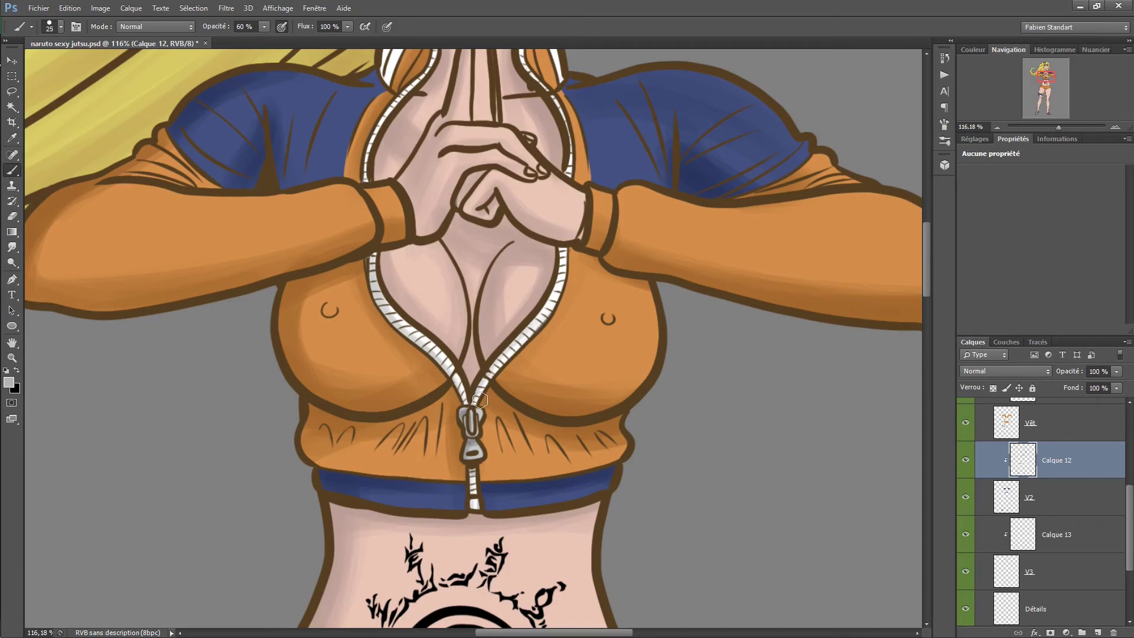
pyautogui.moveTo(556, 284); pyautogui.dragTo(518, 503)
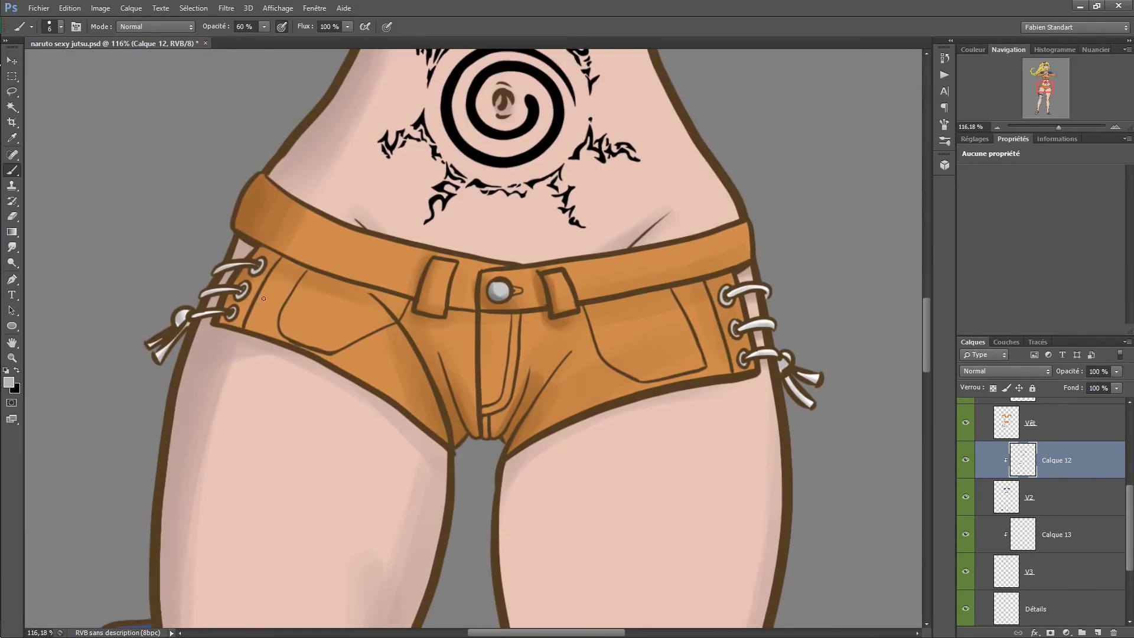
pyautogui.hotkey('alt', '[')
pyautogui.hotkey('alt', '[')
pyautogui.press('Escape')
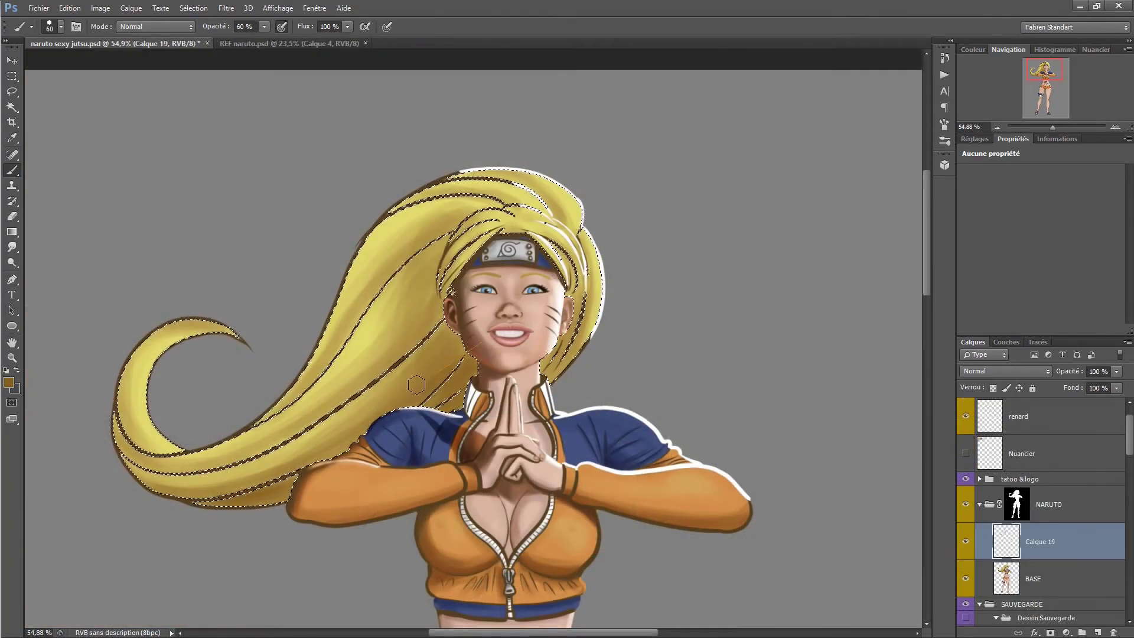
# - Darken the ponytail and its curled tip with ochre brush strokes inside the hair selection on Calque 19
pyautogui.press('l')
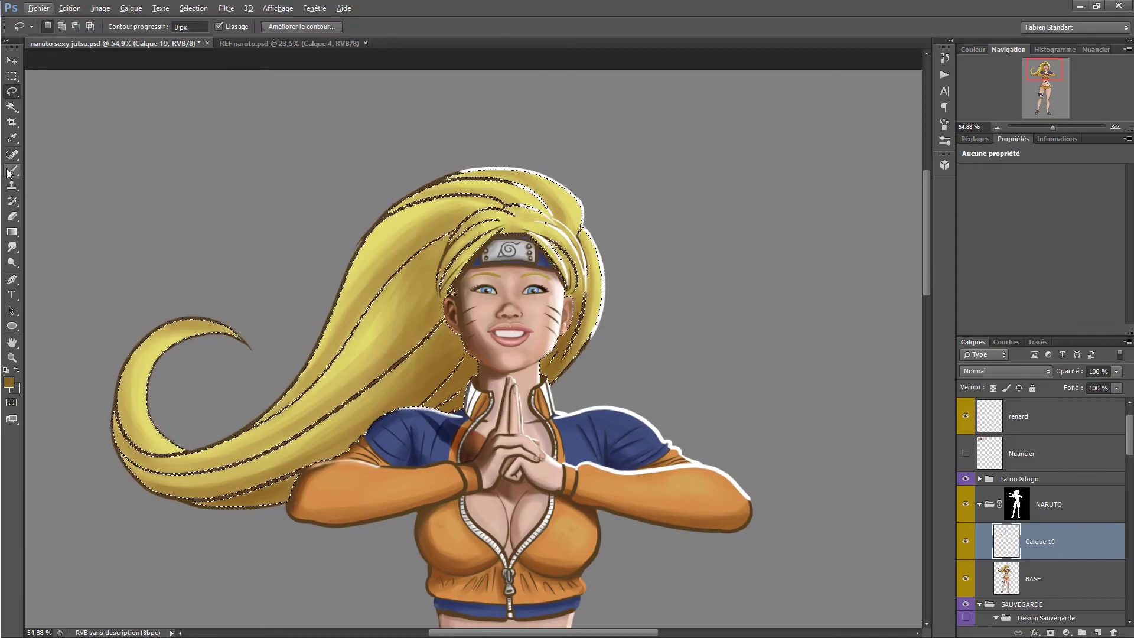
pyautogui.click(11, 170)
pyautogui.moveTo(290, 449)
pyautogui.mouseDown()
pyautogui.moveTo(455, 265)
pyautogui.moveTo(177, 331)
pyautogui.moveTo(103, 447)
pyautogui.mouseUp()
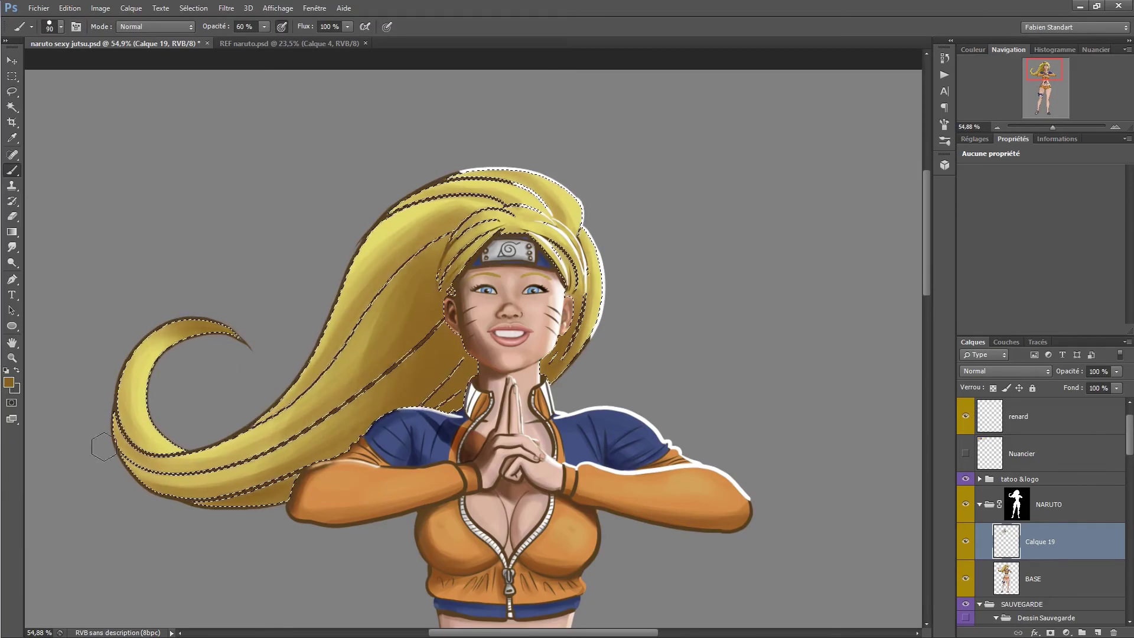
# - Reduce the brush size for finer dark brown hair strokes and deselect the hair
pyautogui.press('[')
pyautogui.press('[')
pyautogui.press('[')
pyautogui.press('[')
pyautogui.press('[')
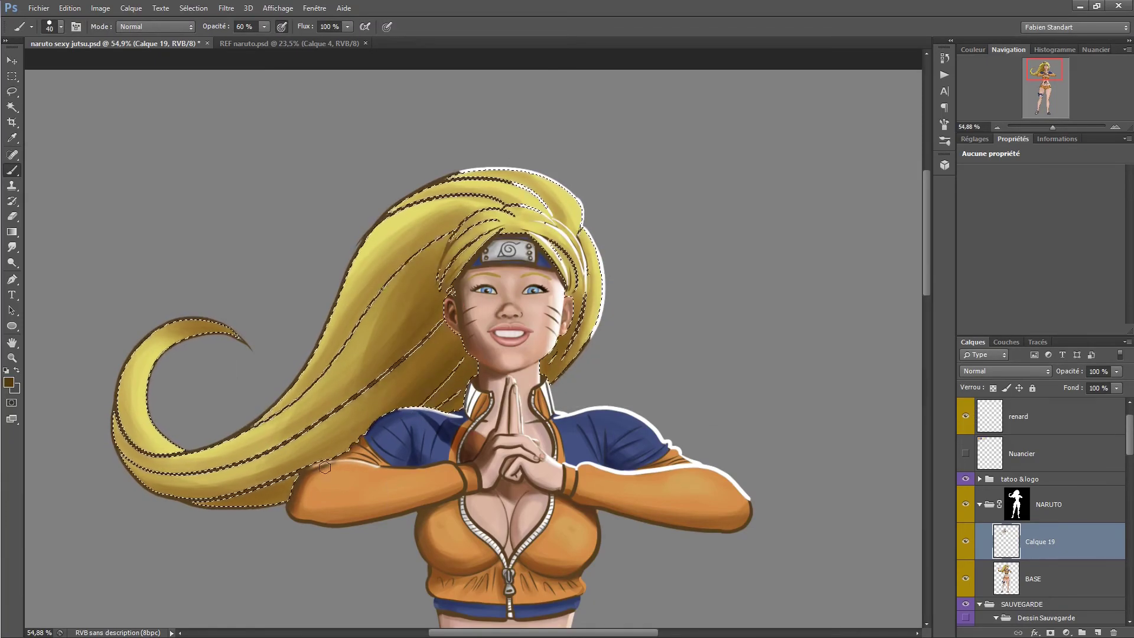
pyautogui.press('[')
pyautogui.hotkey('ctrl', 'd')
# - Sample a dark brown from the hair shadow beside the neck, add a new layer above Calque 19 and enlarge the brush
pyautogui.scroll(3, 576, 248)
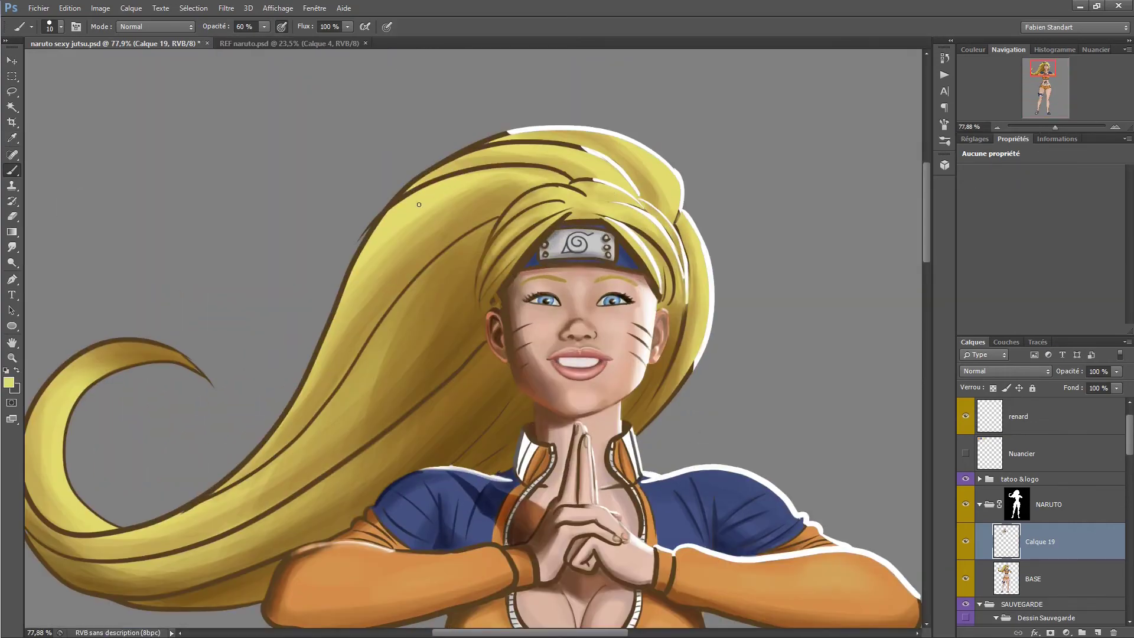
pyautogui.moveTo(1055, 127); pyautogui.dragTo(1054, 135)
pyautogui.keyDown('alt'); pyautogui.click(513, 393); pyautogui.keyUp('alt')
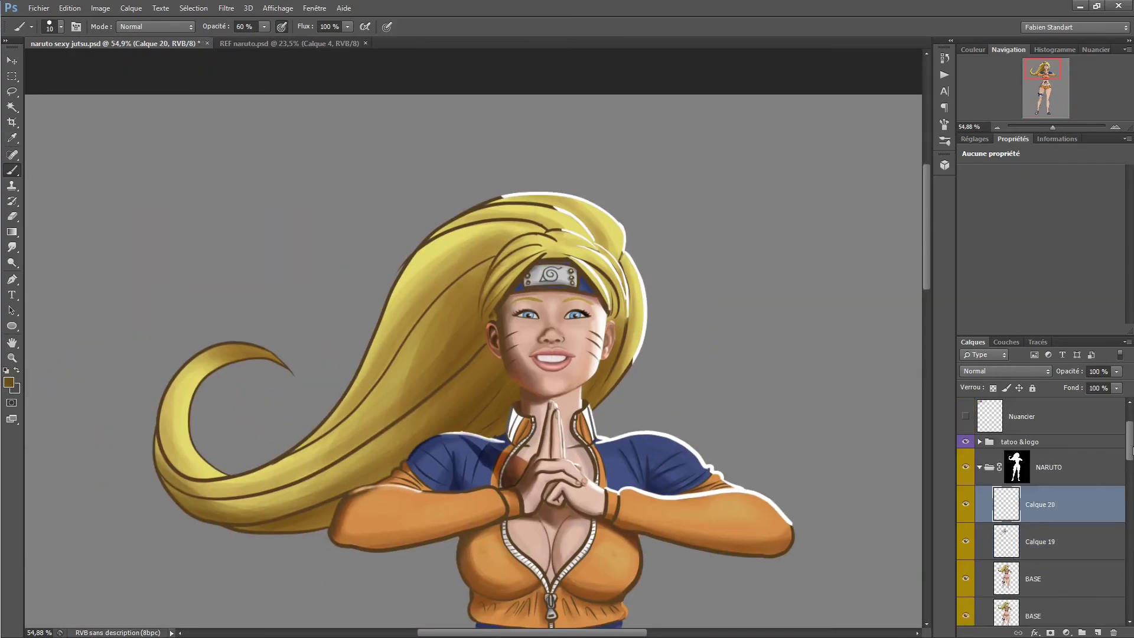
pyautogui.hotkey('ctrl', 'shift', 'alt', 'n')
pyautogui.press(']')
pyautogui.press(']')
pyautogui.press(']')
pyautogui.press(']')
pyautogui.press(']')
pyautogui.press(']')
pyautogui.press(']')
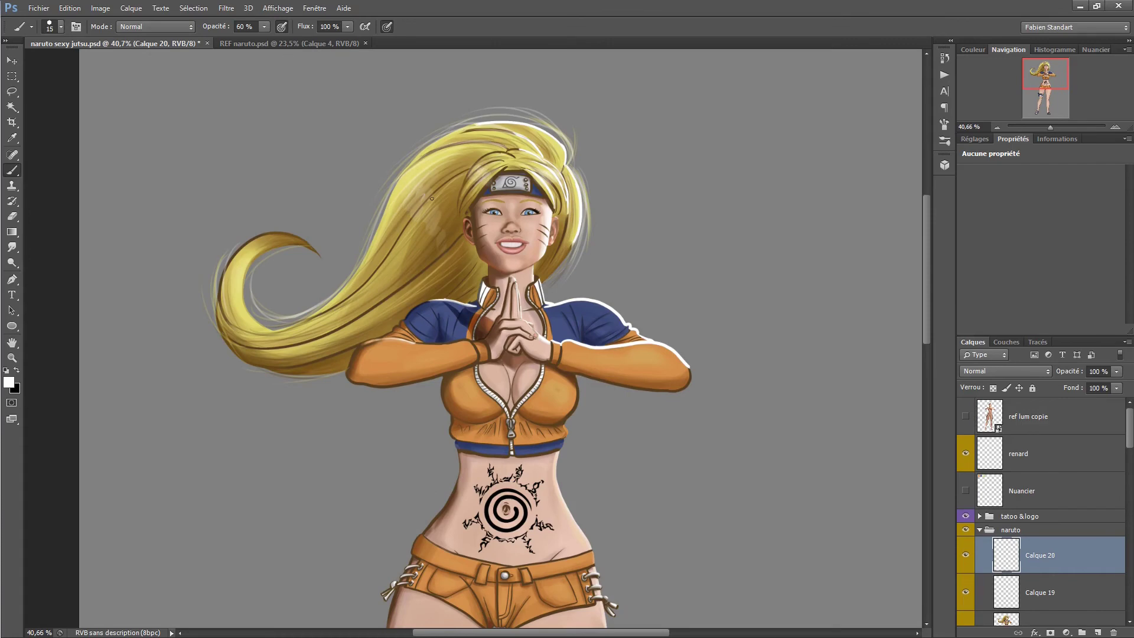
# - Add a new layer above Calque 20 and paint a soft white highlight on the hair behind the headband
pyautogui.hotkey('ctrl', 'shift', 'alt', 'n')
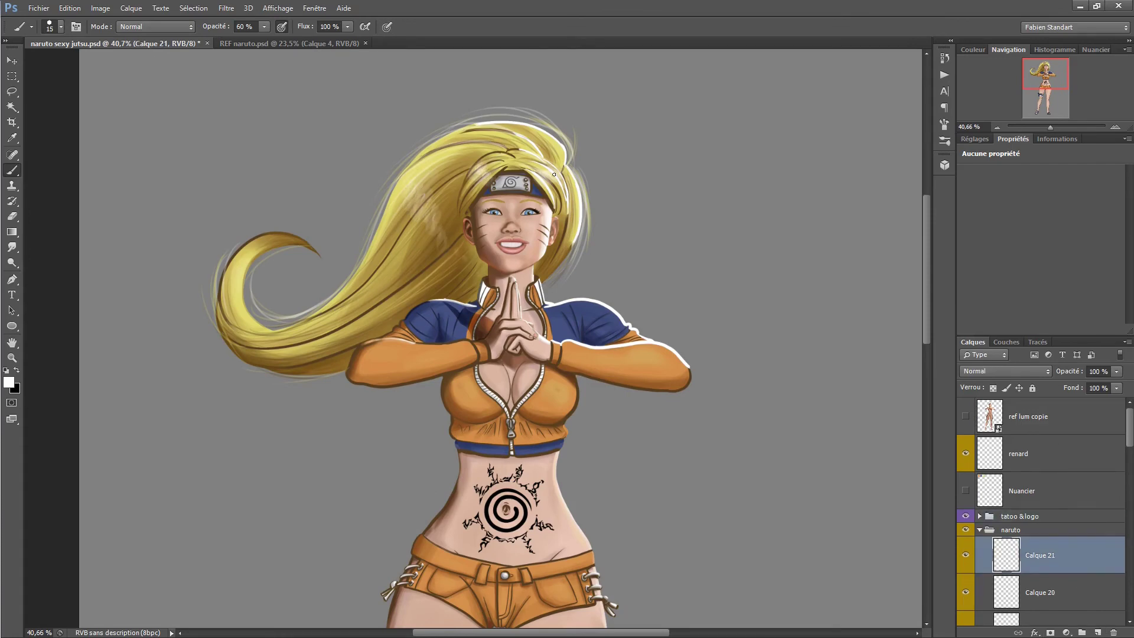
pyautogui.press(']')
pyautogui.press(']')
pyautogui.press(']')
pyautogui.moveTo(439, 184); pyautogui.dragTo(435, 220)
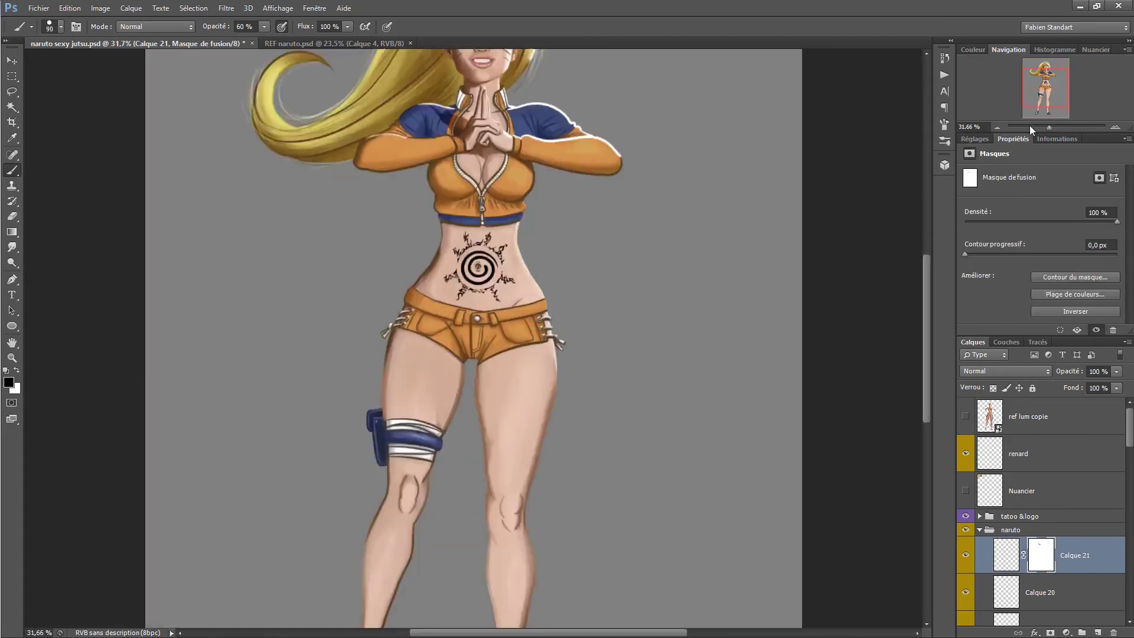
# - Group the Calque 21 layer together with the hair layers beneath it
pyautogui.scroll(-2, 1078, 532)
pyautogui.keyDown('shift'); pyautogui.click(1079, 498); pyautogui.keyUp('shift')
pyautogui.hotkey('ctrl', 'g')
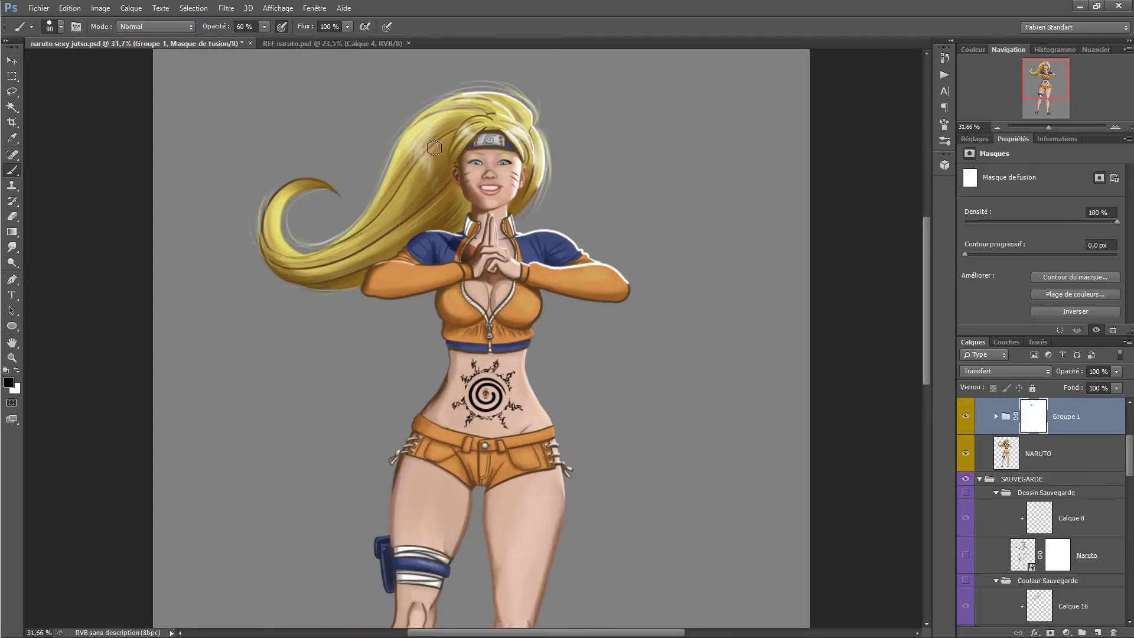
pyautogui.scroll(-3, 708, 209)
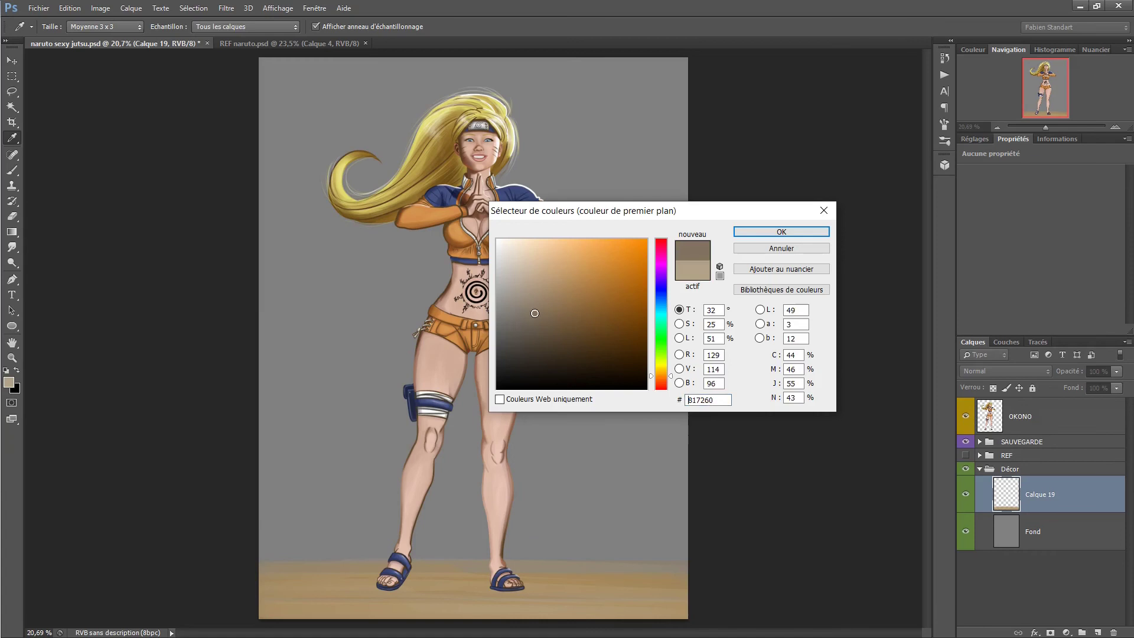
# - Set the foreground colour to grey-brown #817260 and ready the brush for the ground on the Décor group's Calque 19 layer
pyautogui.press('Return')
pyautogui.press('b')
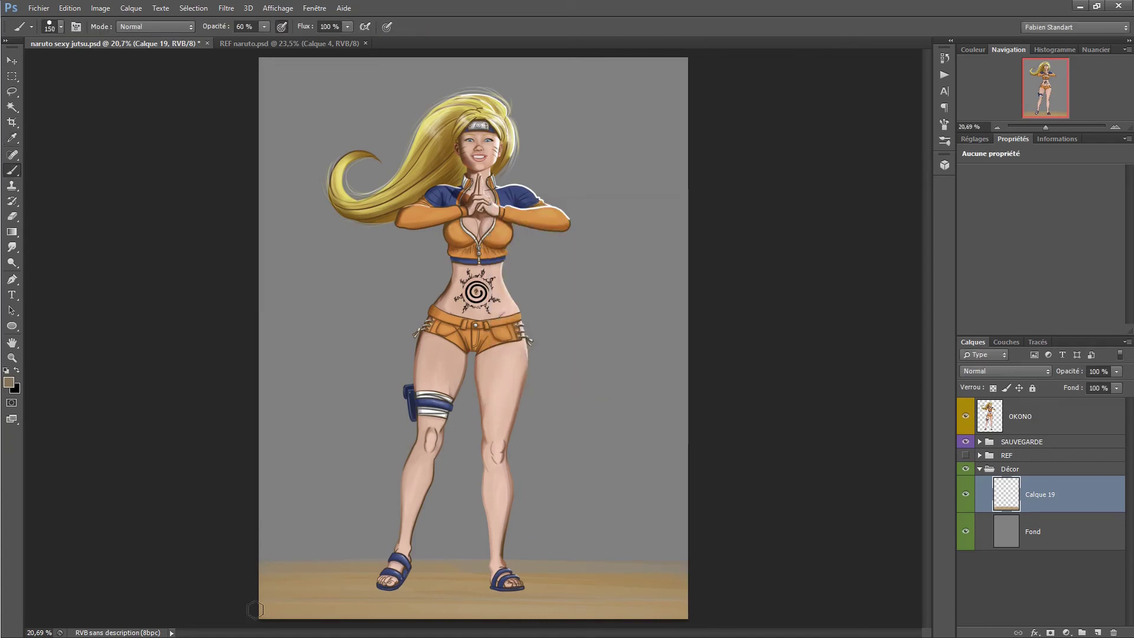
# - Paint broad grey-brown strokes across the ground in front of the character's feet on Calque 19
pyautogui.moveTo(381, 605); pyautogui.dragTo(609, 609)
pyautogui.moveTo(307, 582); pyautogui.dragTo(608, 618)
# - Set the foreground colour to sandy yellow #d9bf6f, reduce the brush to 70 and paint light streaks along the ground behind the feet
pyautogui.click(10, 383)
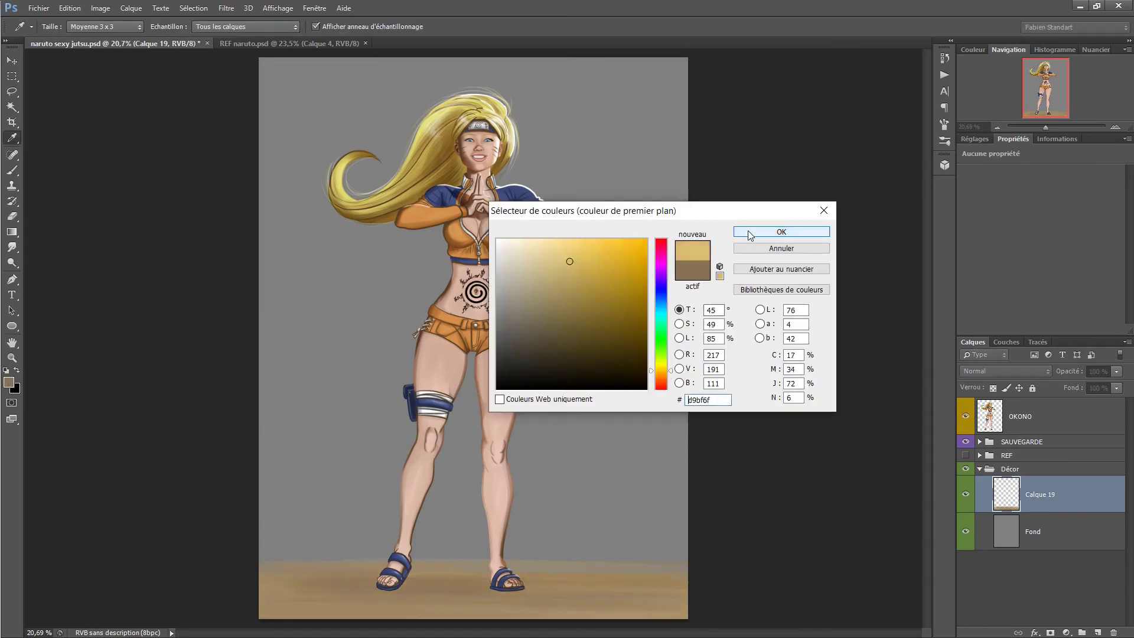
pyautogui.press('Return')
pyautogui.press('[')
pyautogui.press('[')
pyautogui.press('[')
pyautogui.press('[')
pyautogui.moveTo(278, 562)
pyautogui.mouseDown()
pyautogui.moveTo(278, 613)
pyautogui.moveTo(438, 622)
pyautogui.moveTo(421, 571)
pyautogui.mouseUp()
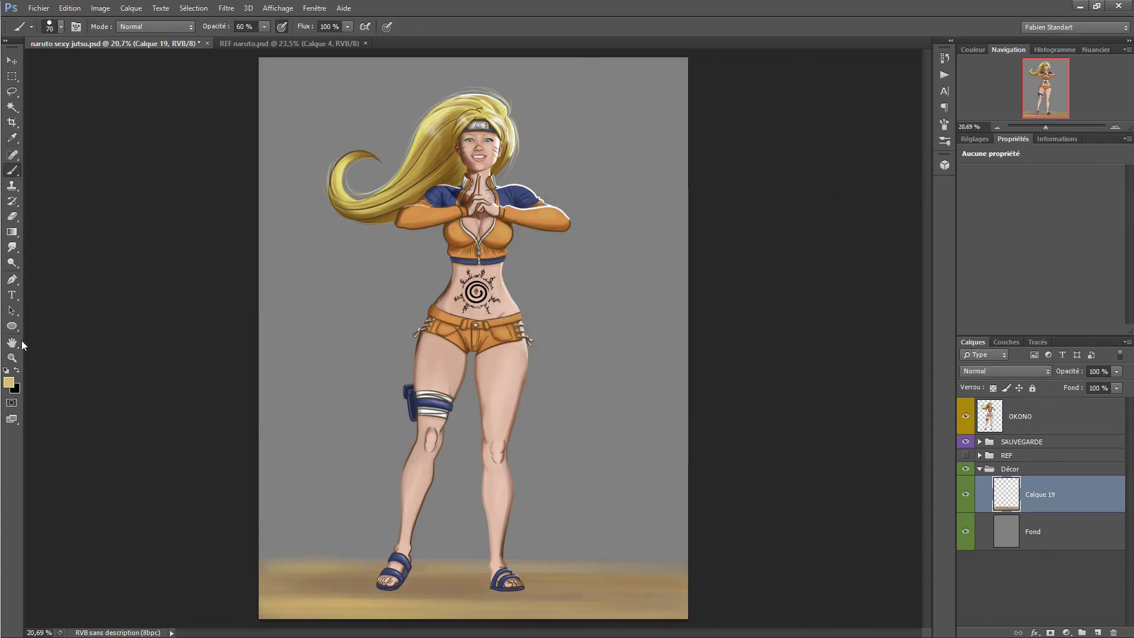
# - Choose a dark brown foreground colour and paint soft contact shadows on the ground beneath the sandals
pyautogui.click(10, 383)
pyautogui.press('Return')
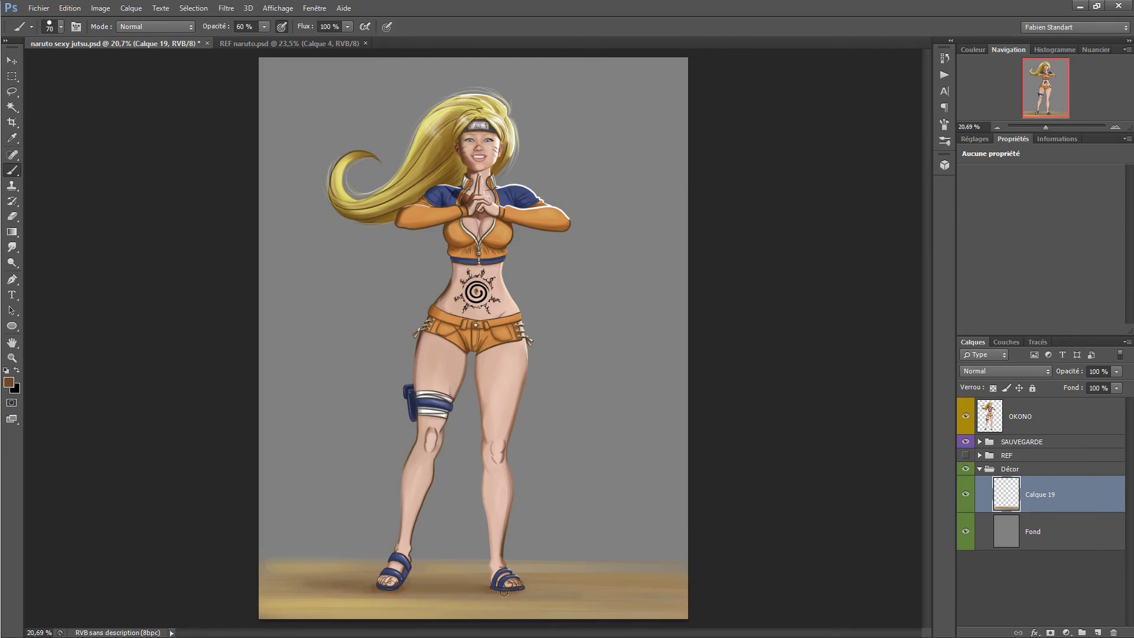
pyautogui.moveTo(523, 593); pyautogui.dragTo(506, 587)
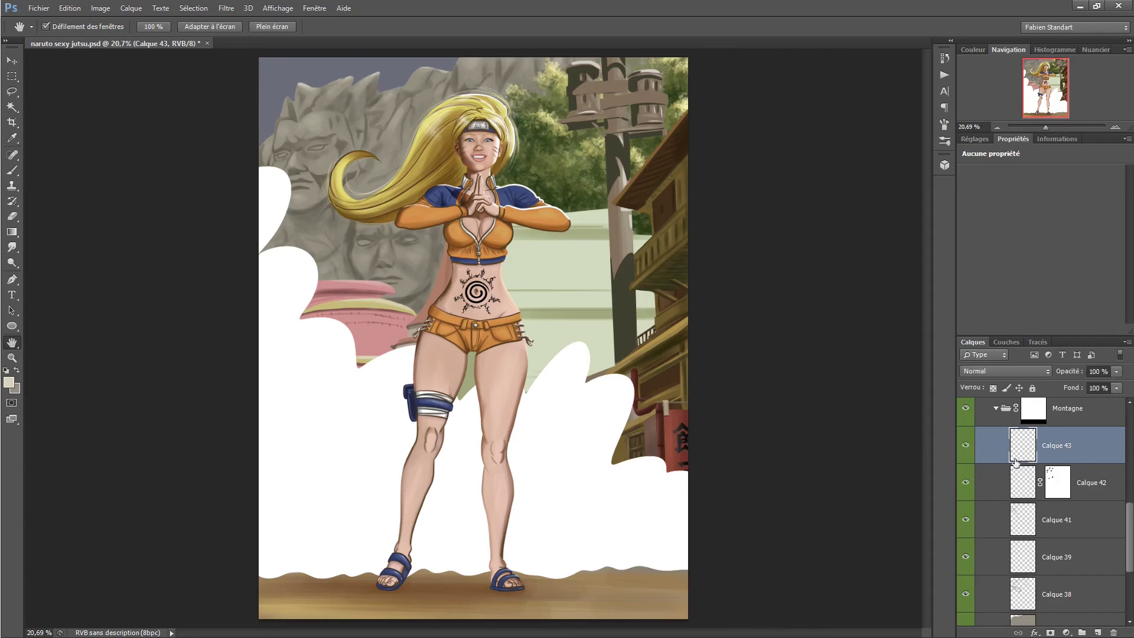
# - Make the smoke shading layers Calque 44, 45, 47 and 48 and the FX Lumière light-effects group visible
pyautogui.click(965, 535)
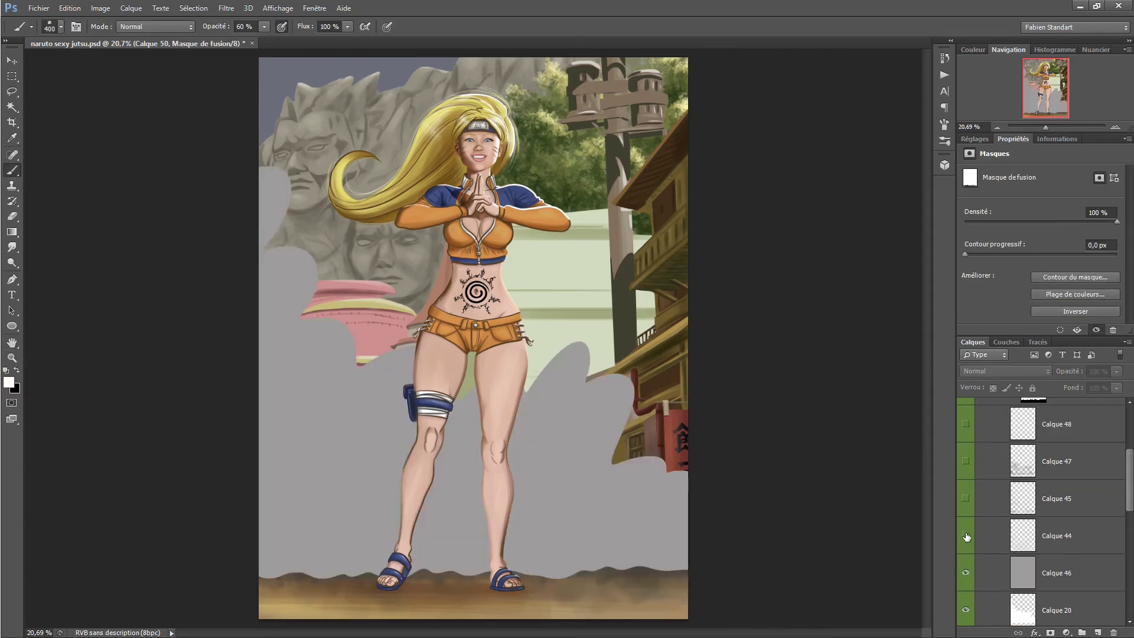
pyautogui.click(966, 498)
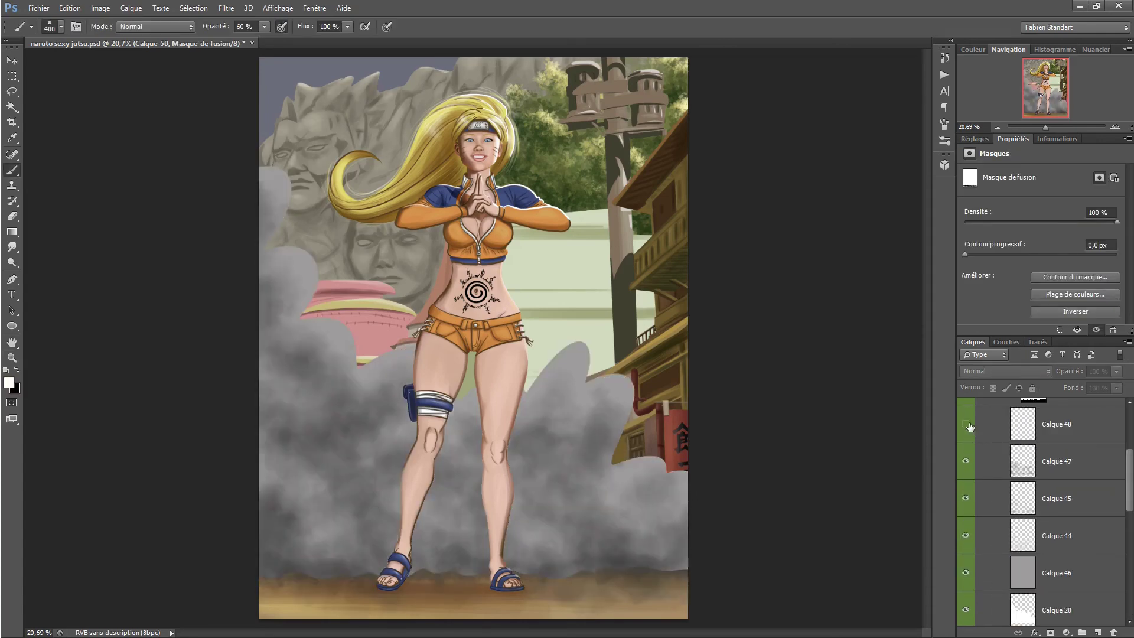
pyautogui.click(966, 518)
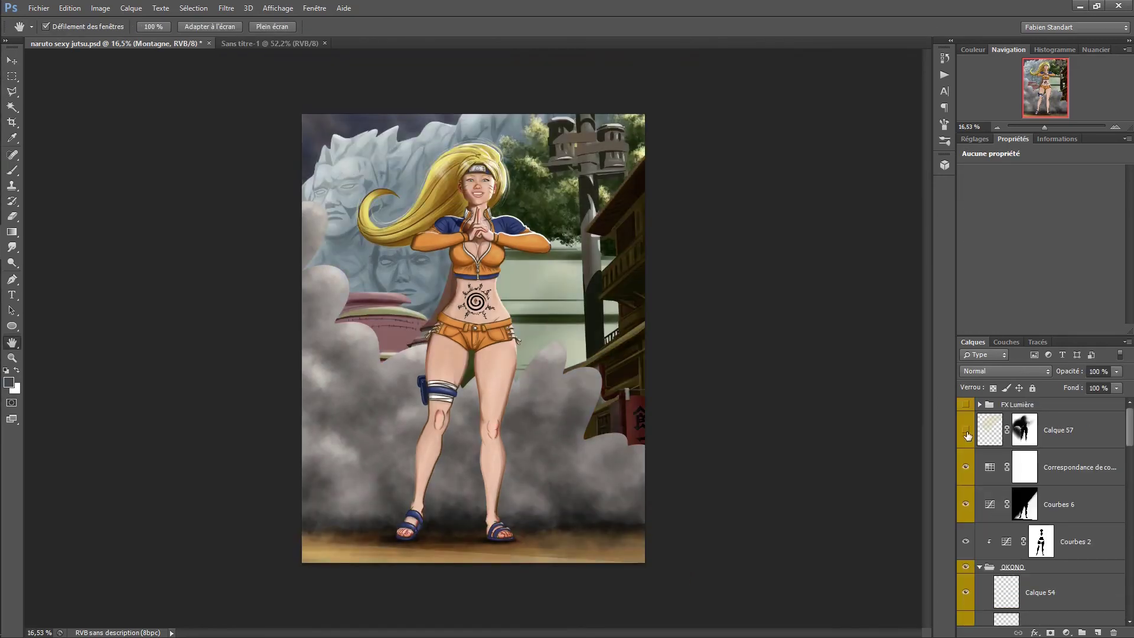
pyautogui.click(967, 405)
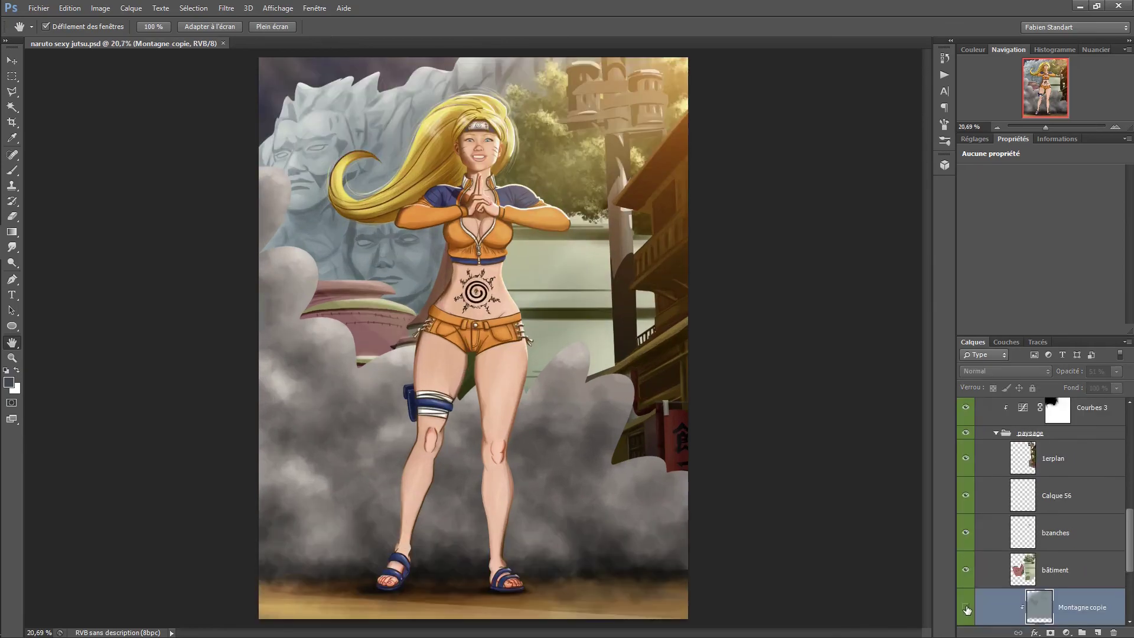